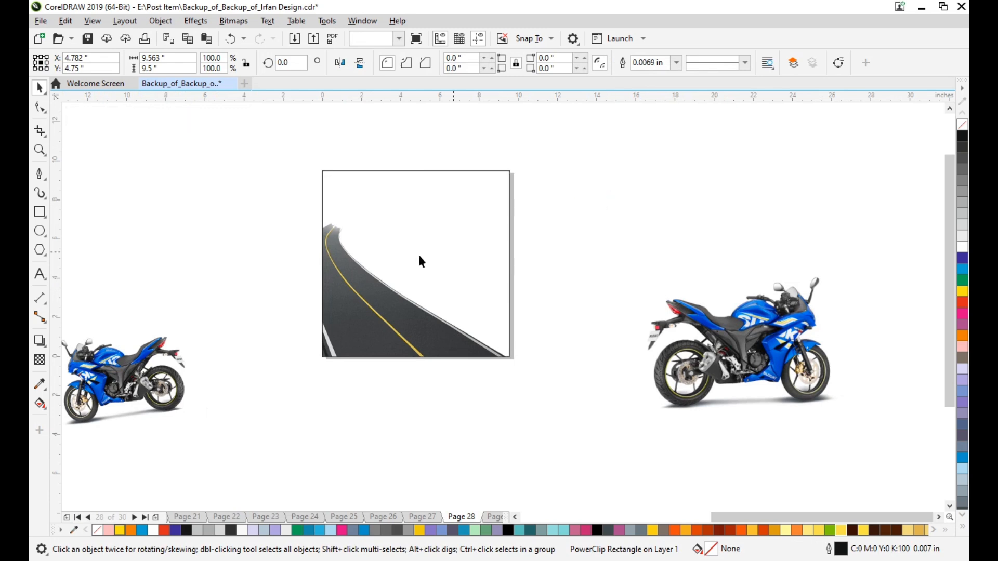
# Move the larger motorcycle image closer to the page and PowerClip it inside the rectangle that holds the road.
pyautogui.scroll(2, 379, 260)
pyautogui.scroll(-2, 382, 263)
pyautogui.scroll(2, 389, 301)
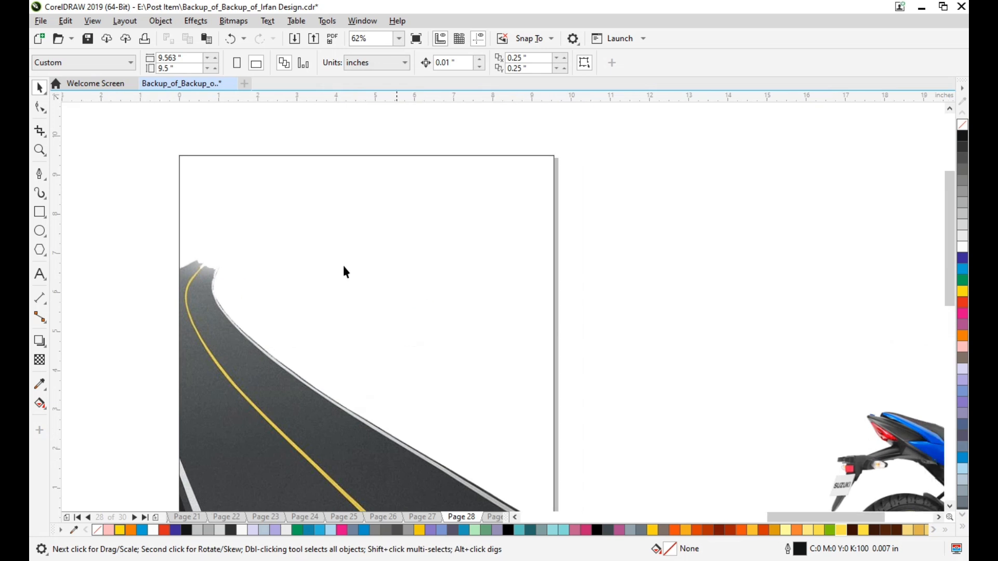
pyautogui.scroll(-2, 501, 292)
pyautogui.moveTo(795, 395); pyautogui.dragTo(719, 304)
pyautogui.rightClick(719, 304)
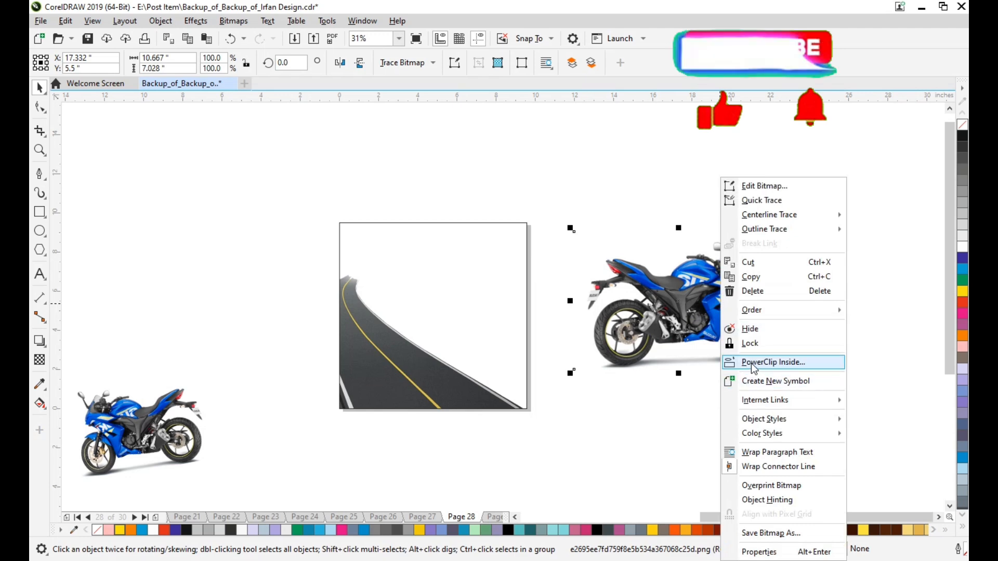
pyautogui.click(772, 362)
pyautogui.click(439, 224)
# Open the rectangle's PowerClip contents for editing and bring the road image in front of the motorcycle.
pyautogui.click(86, 115)
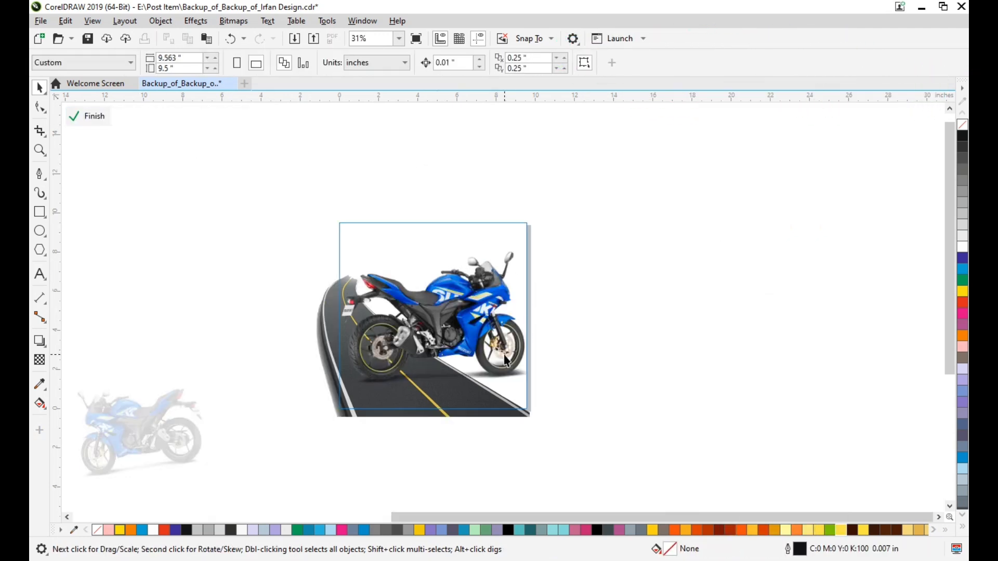
pyautogui.scroll(3, 505, 360)
pyautogui.click(451, 347)
pyautogui.scroll(-3, 423, 361)
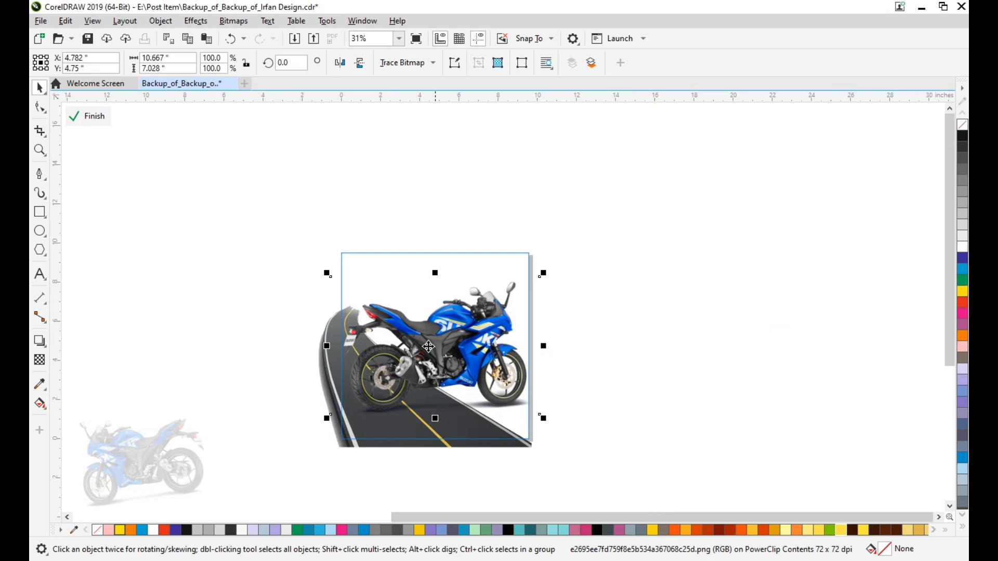
pyautogui.click(370, 445)
pyautogui.hotkey('shift', 'pageup')
pyautogui.click(387, 468)
# Scale the road image down to 96.5% about its centre, try moving it up over the motorcycle and undo that move.
pyautogui.click(441, 395)
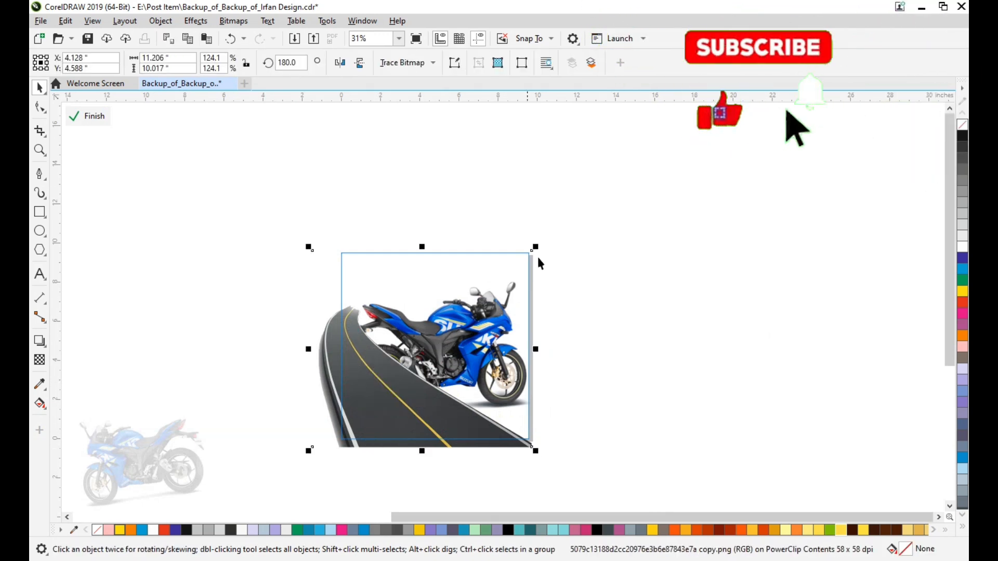
pyautogui.moveTo(535, 247); pyautogui.dragTo(510, 270)
pyautogui.moveTo(429, 334); pyautogui.dragTo(456, 306)
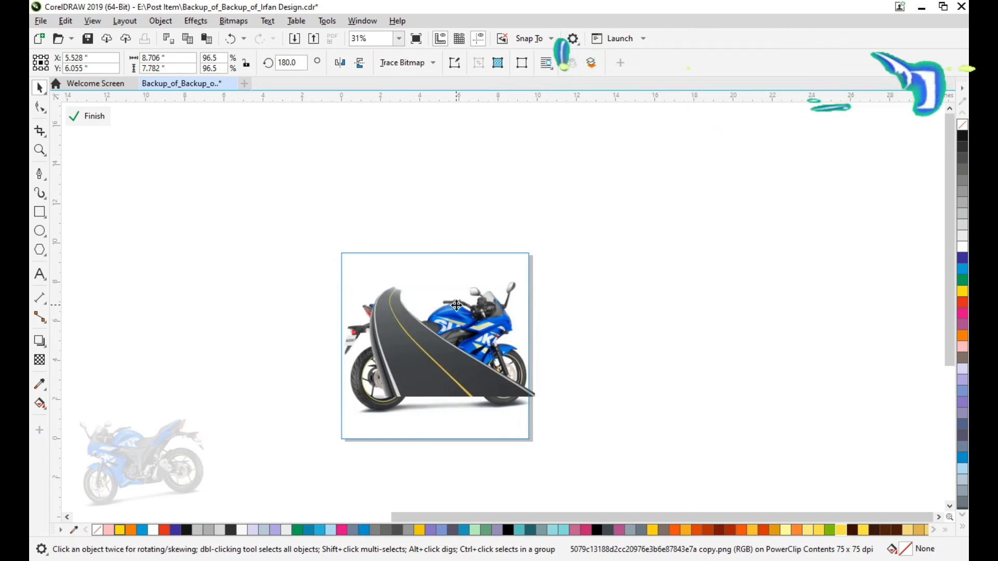
pyautogui.hotkey('ctrl', 'z')
pyautogui.click(639, 186)
pyautogui.click(367, 317)
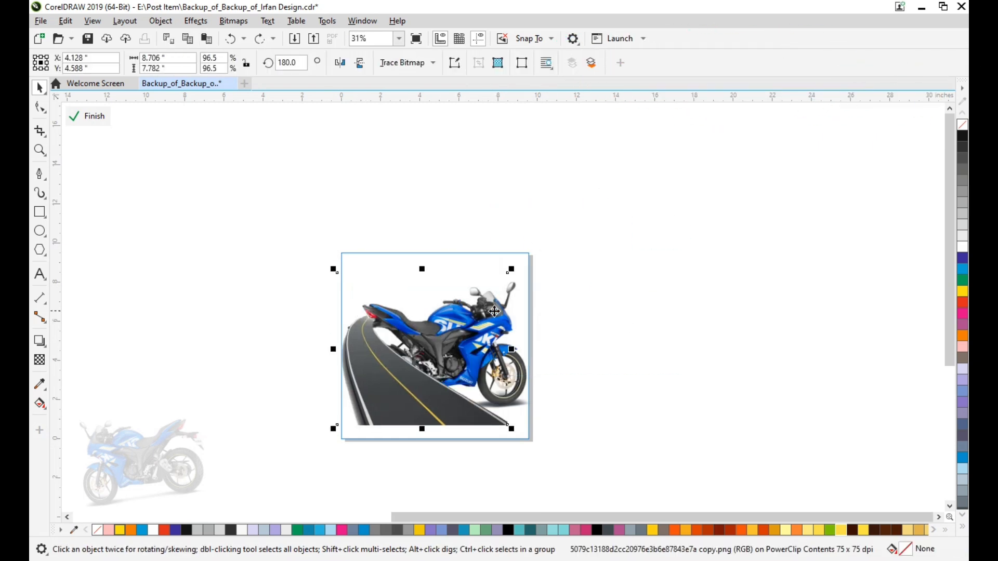
# Move the motorcycle up above the road, towards the frame's right edge, and scale it to 108.8%.
pyautogui.click(570, 297)
pyautogui.moveTo(526, 367); pyautogui.dragTo(541, 330)
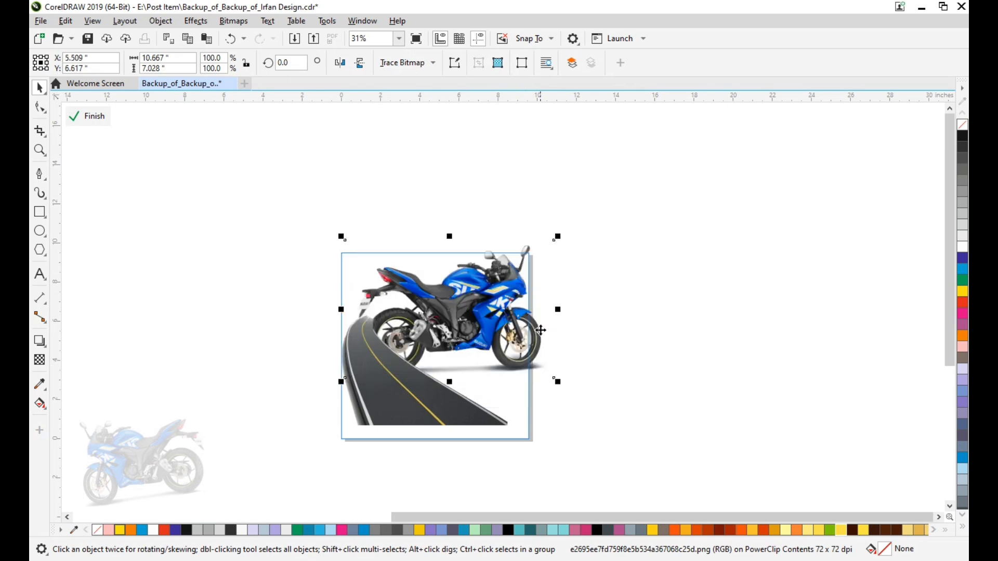
pyautogui.moveTo(556, 381); pyautogui.dragTo(601, 410)
pyautogui.scroll(1, 529, 270)
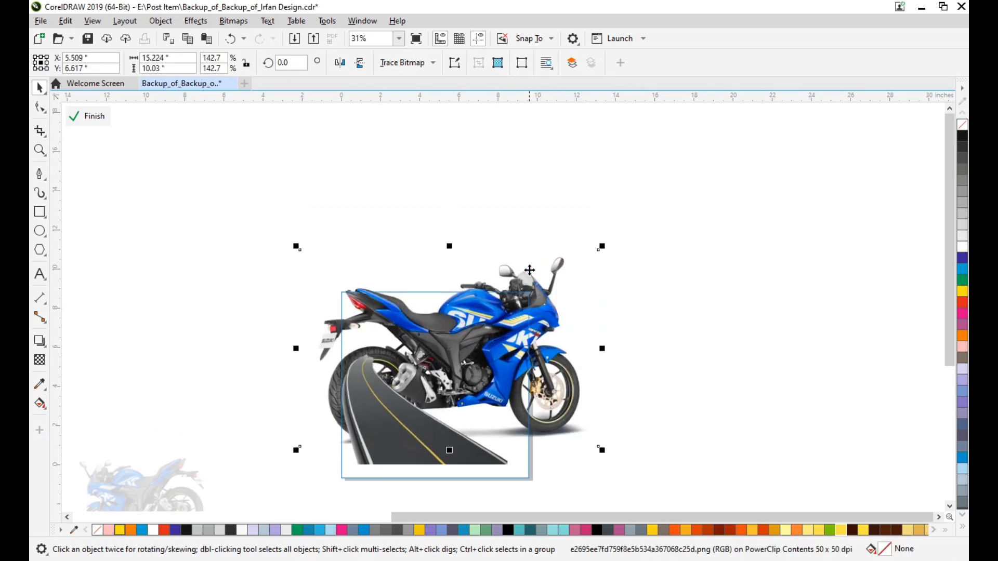
pyautogui.scroll(2, 575, 370)
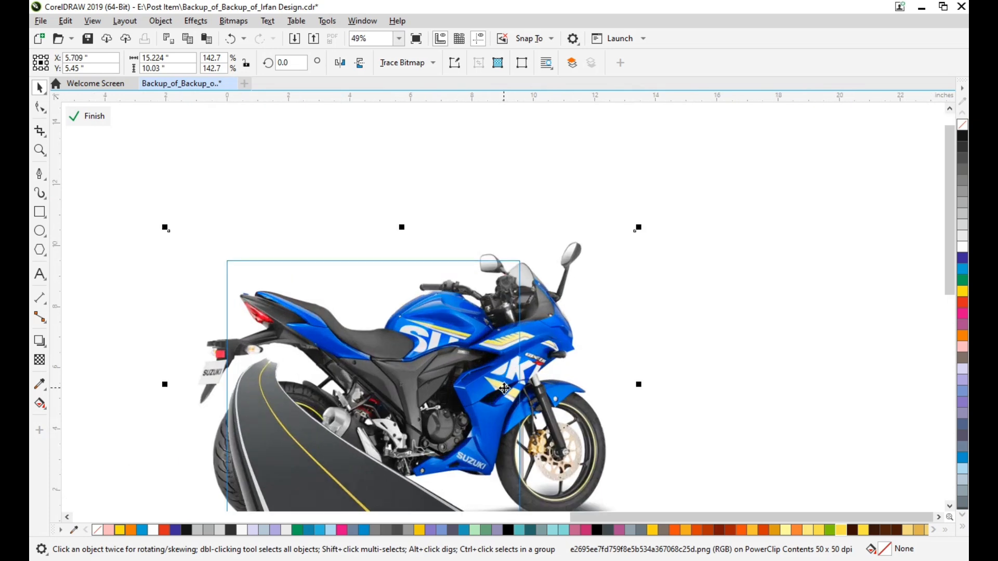
pyautogui.scroll(-1, 512, 375)
pyautogui.moveTo(541, 377)
pyautogui.mouseDown()
pyautogui.moveTo(544, 364)
pyautogui.moveTo(557, 375)
pyautogui.mouseUp()
pyautogui.moveTo(688, 196); pyautogui.dragTo(566, 303)
pyautogui.scroll(-2, 566, 307)
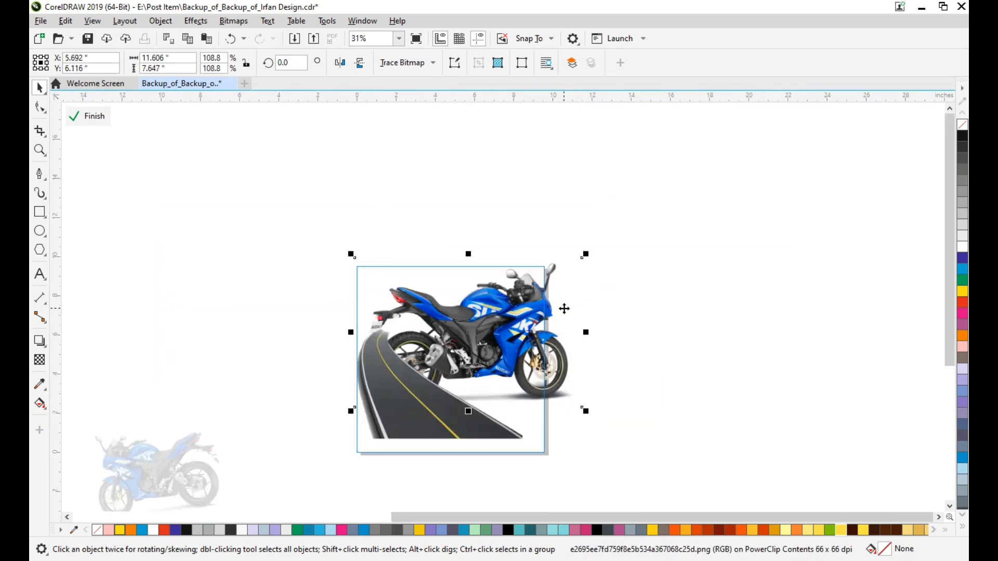
# Nudge the road image down and enlarge it to 111.6% so it covers the frame's lower edge.
pyautogui.click(409, 406)
pyautogui.press('Down')
pyautogui.press('Down')
pyautogui.press('Down')
pyautogui.press('Down')
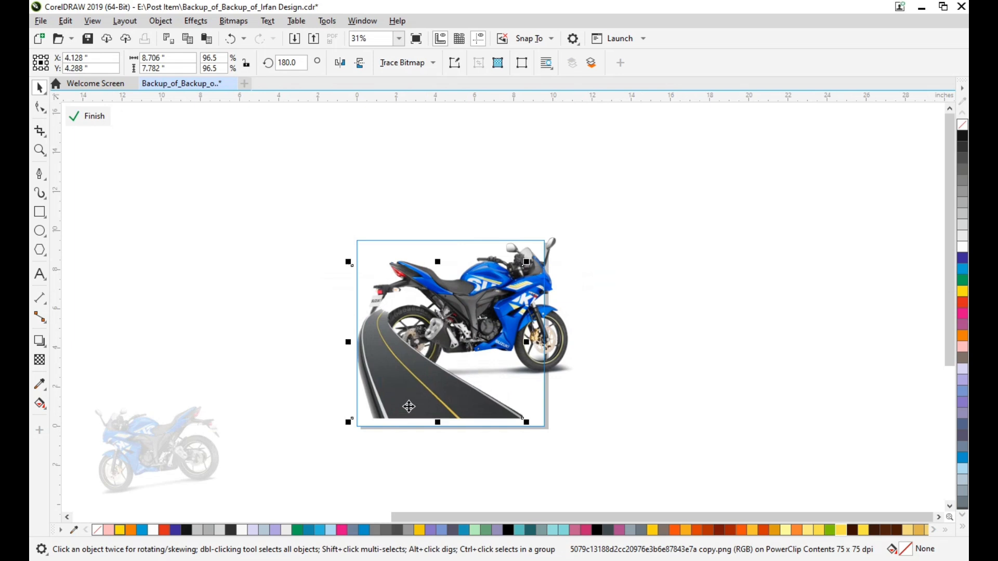
pyautogui.moveTo(527, 430); pyautogui.dragTo(540, 450)
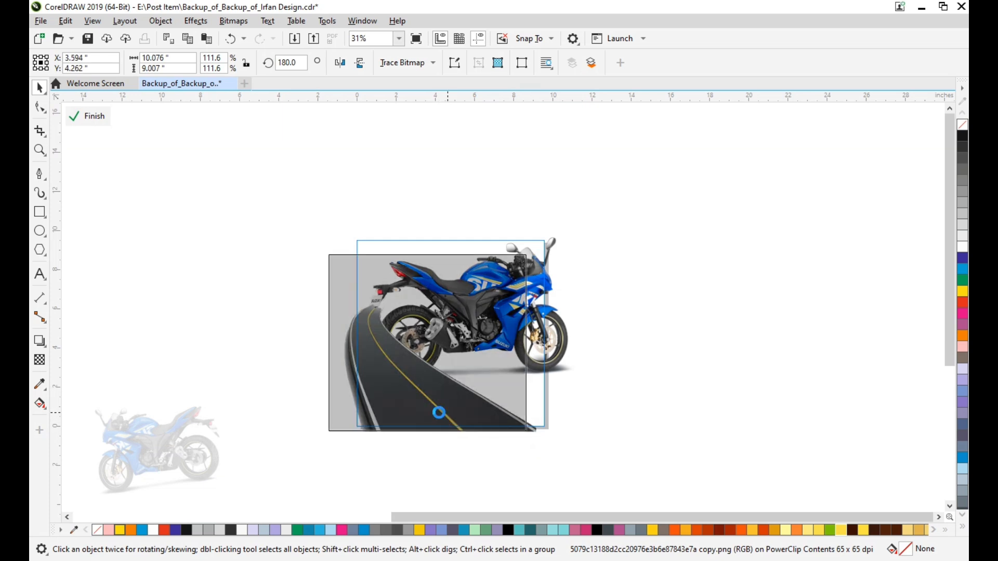
pyautogui.click(572, 411)
# Fade out the motorcycle's lower part with a vertical fountain transparency at -90° and finish editing the PowerClip.
pyautogui.scroll(2, 606, 408)
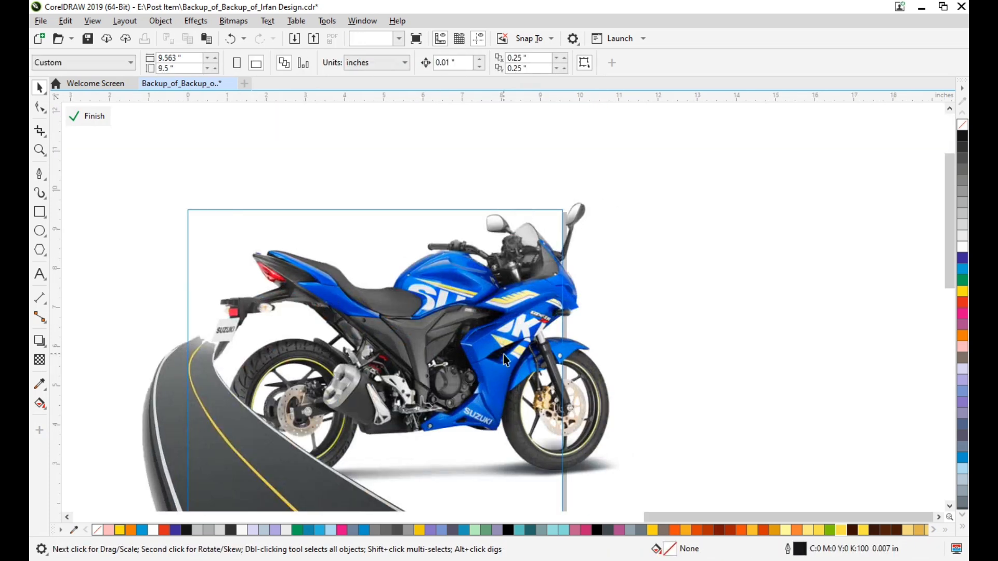
pyautogui.click(503, 354)
pyautogui.click(40, 360)
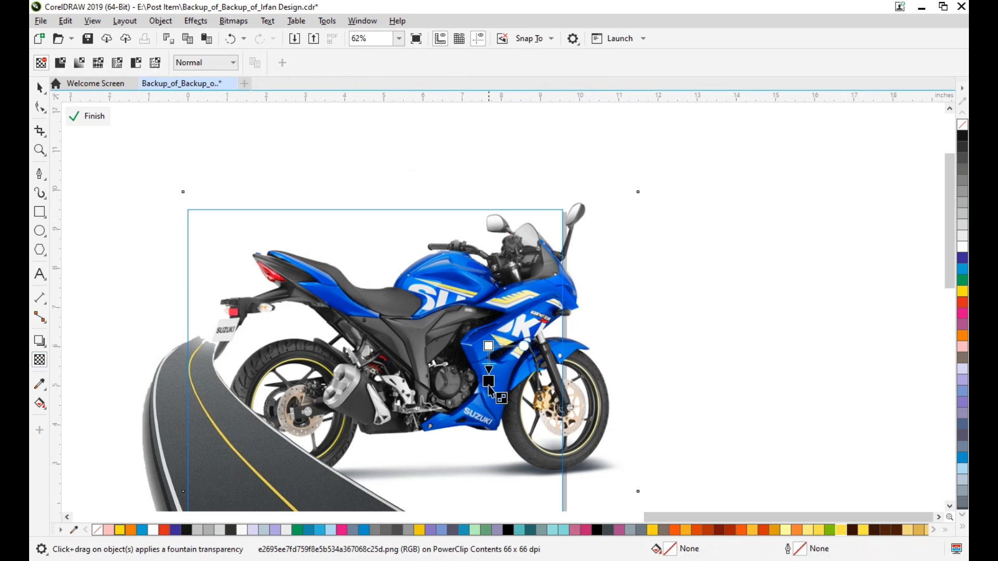
pyautogui.moveTo(489, 346); pyautogui.dragTo(489, 409)
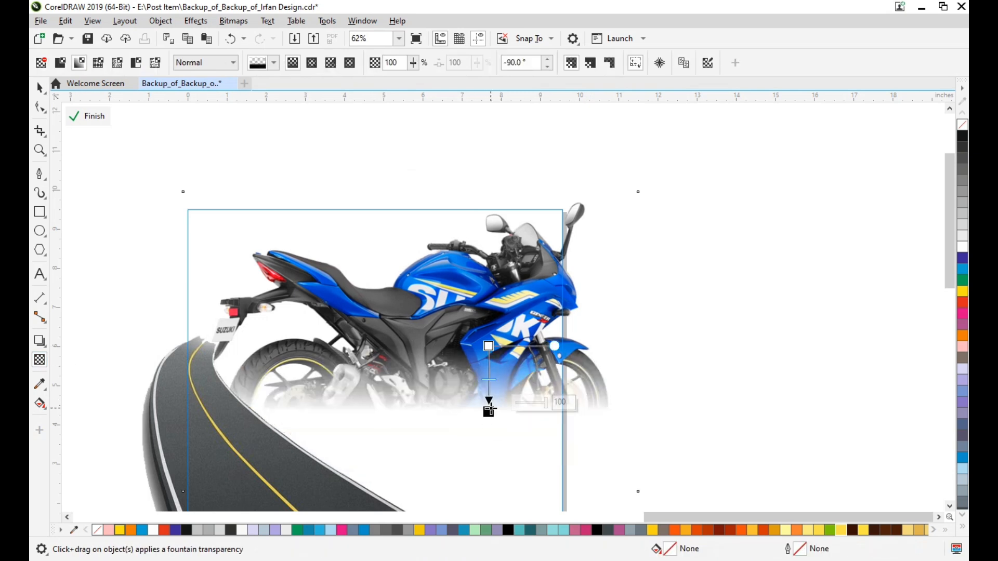
pyautogui.click(103, 124)
pyautogui.click(807, 273)
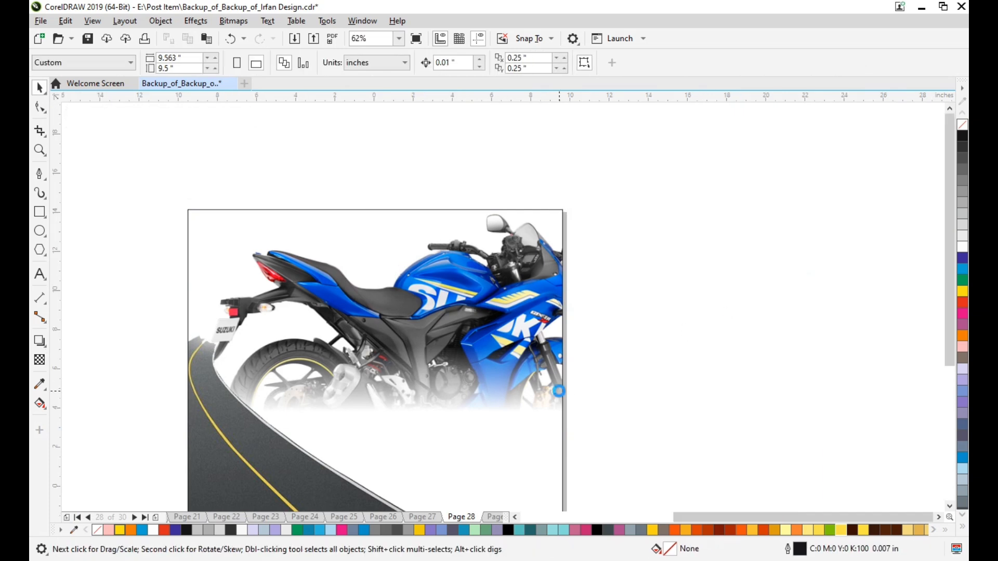
# Reopen the PowerClip contents and convert the faded motorcycle to a 300 dpi CMYK bitmap with anti-aliasing and transparent background.
pyautogui.scroll(-2, 528, 384)
pyautogui.scroll(2, 512, 385)
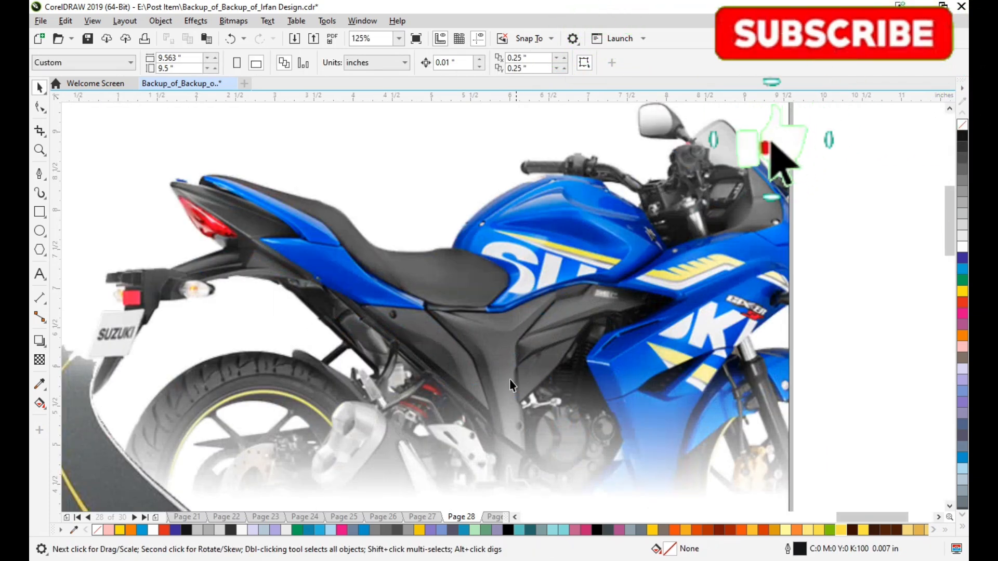
pyautogui.scroll(-1, 512, 385)
pyautogui.click(625, 391)
pyautogui.click(86, 116)
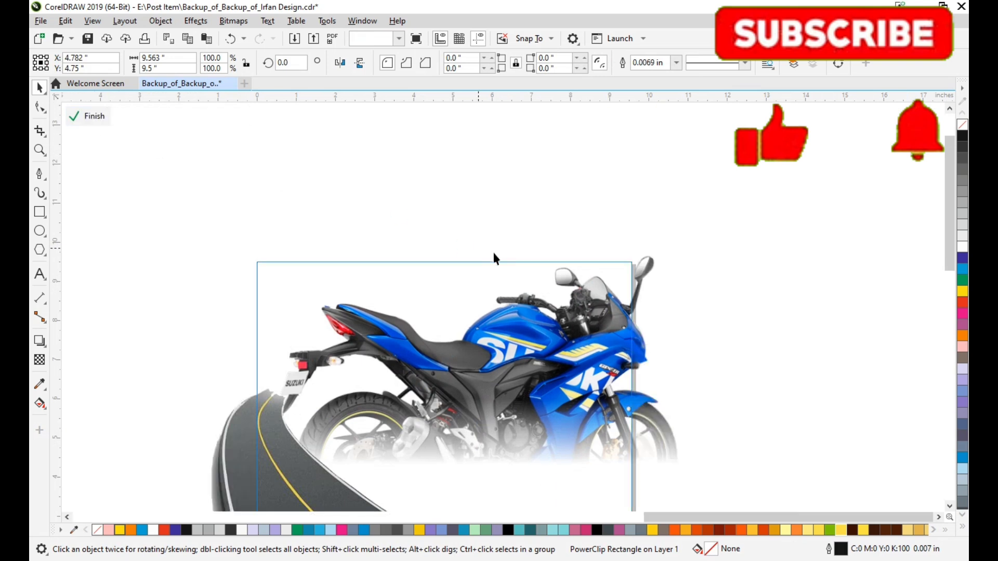
pyautogui.click(659, 432)
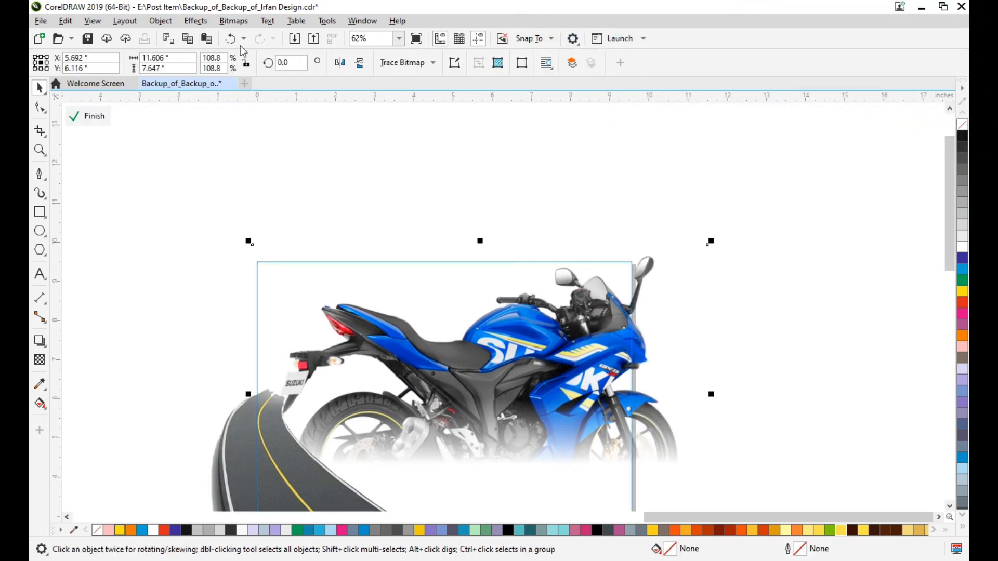
pyautogui.click(237, 25)
pyautogui.click(250, 37)
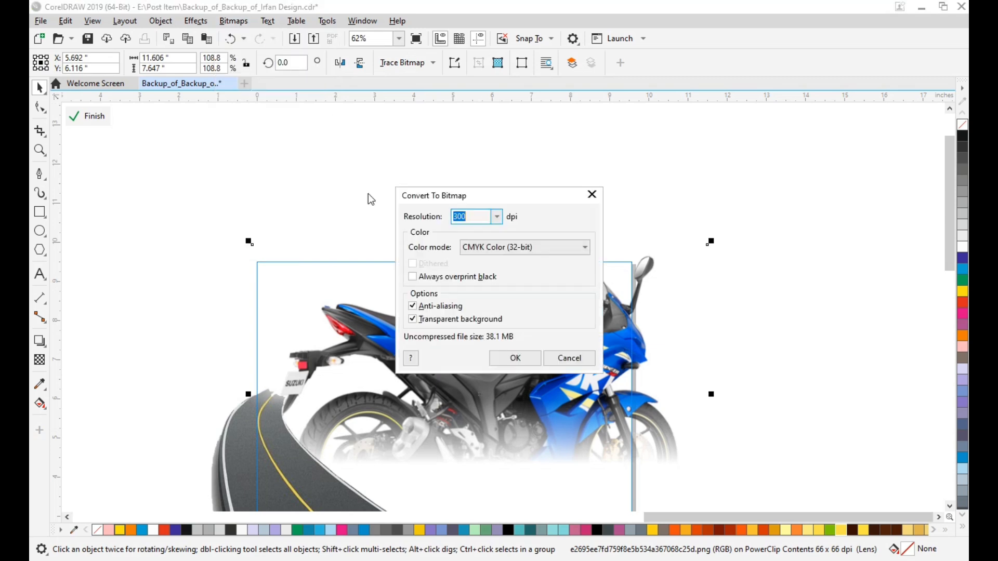
pyautogui.click(515, 358)
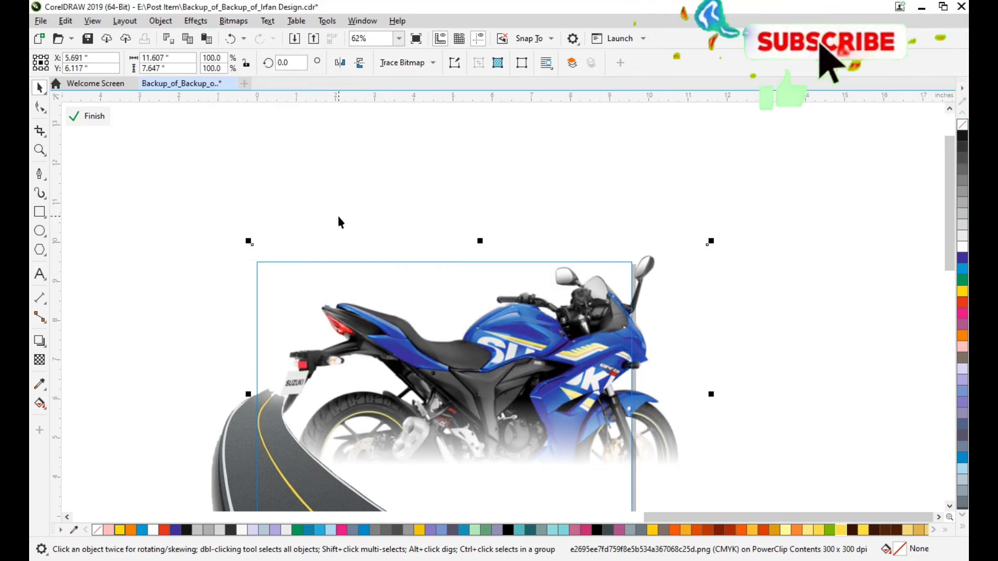
pyautogui.click(338, 220)
# Apply a 180° fountain transparency to the converted motorcycle, fading out its rear half up to the fuel tank.
pyautogui.click(635, 322)
pyautogui.click(40, 359)
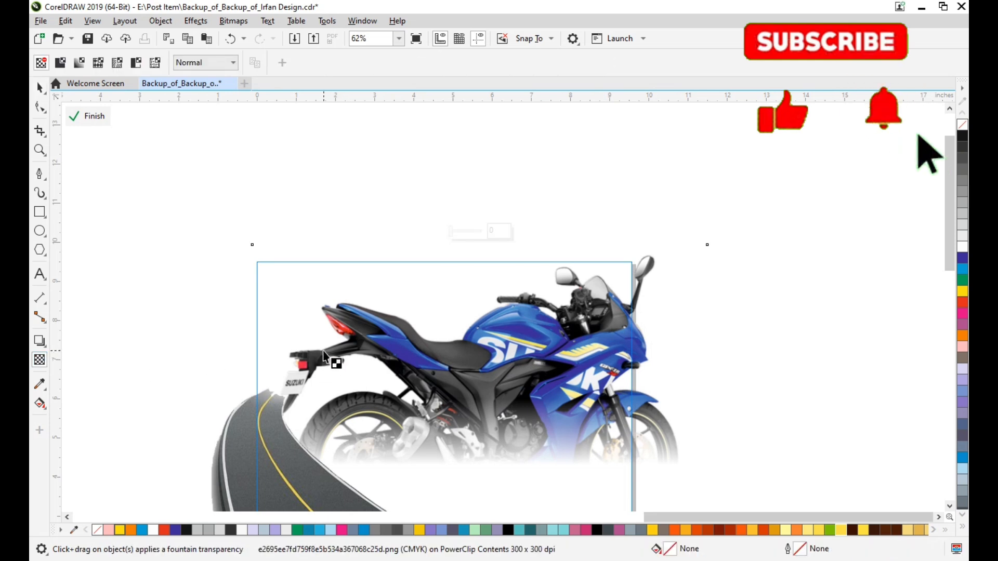
pyautogui.moveTo(323, 351)
pyautogui.mouseDown()
pyautogui.moveTo(411, 355)
pyautogui.moveTo(307, 354)
pyautogui.mouseUp()
pyautogui.hotkey('ctrl', 'z')
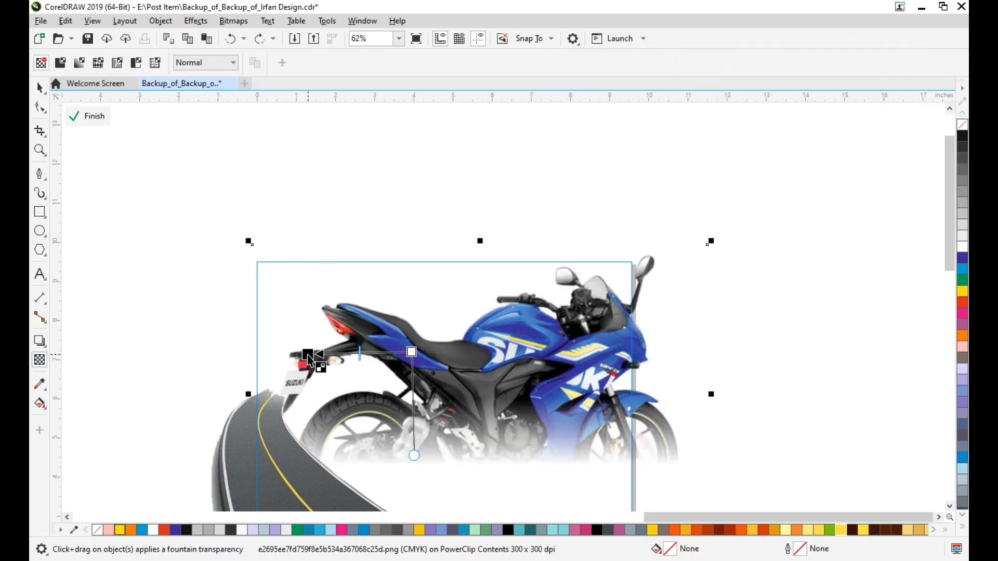
pyautogui.moveTo(503, 360); pyautogui.dragTo(368, 355)
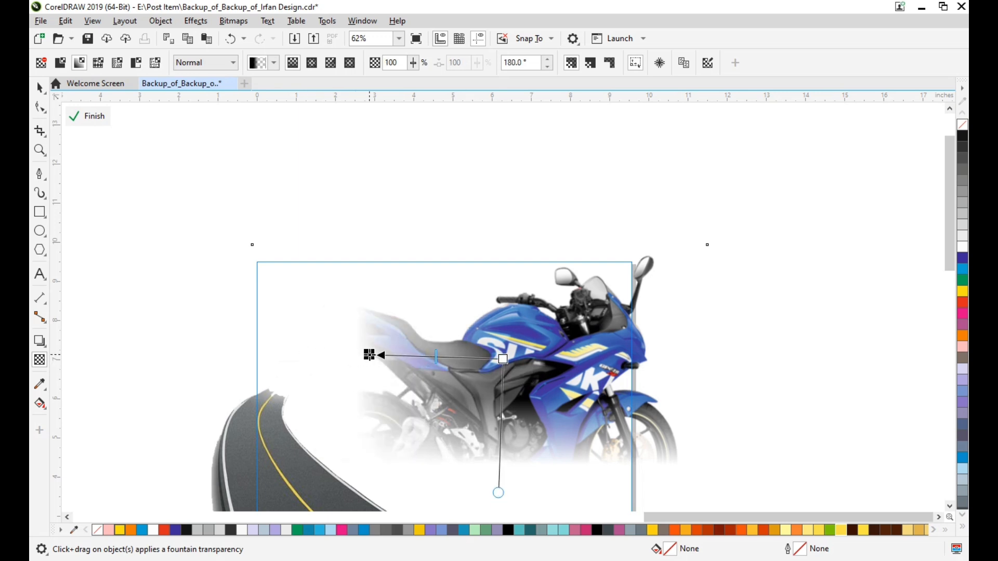
pyautogui.moveTo(503, 360)
pyautogui.mouseDown()
pyautogui.moveTo(478, 367)
pyautogui.moveTo(510, 362)
pyautogui.mouseUp()
pyautogui.moveTo(383, 358); pyautogui.dragTo(457, 363)
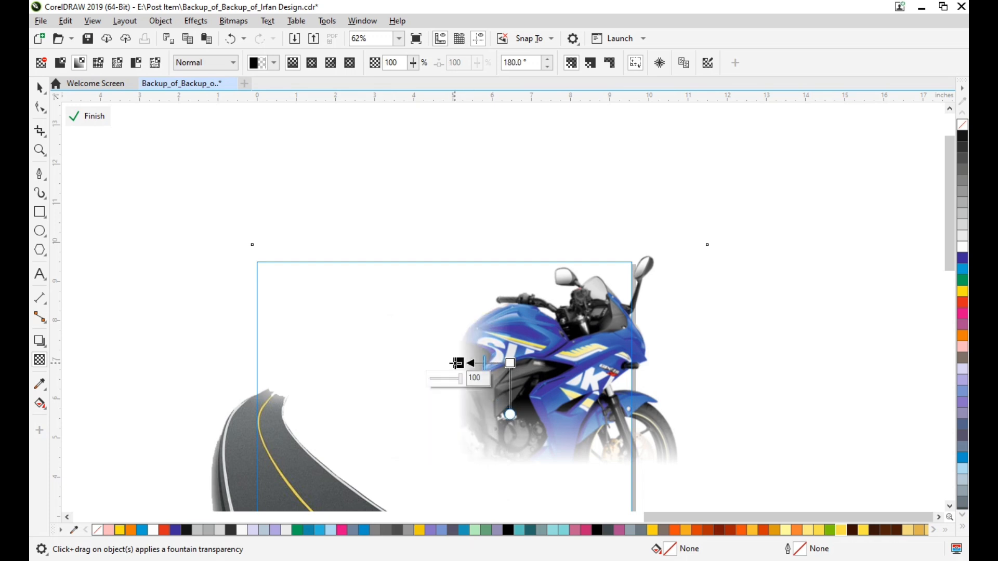
# Extend and tilt the motorcycle's transparency to about -151.7° so the seat fades diagonally, and finish editing the PowerClip.
pyautogui.scroll(2, 457, 362)
pyautogui.scroll(-3, 578, 445)
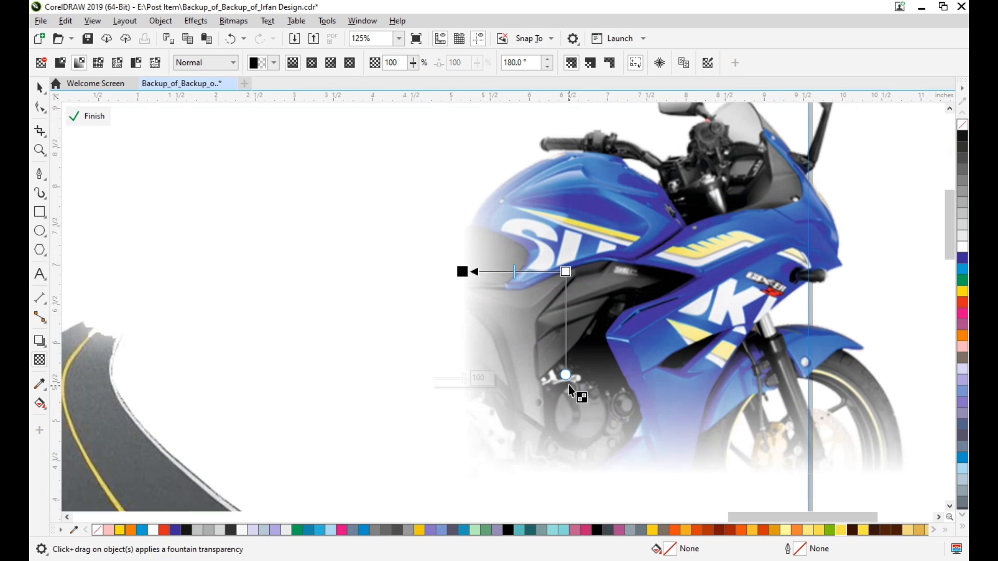
pyautogui.moveTo(462, 272); pyautogui.dragTo(410, 334)
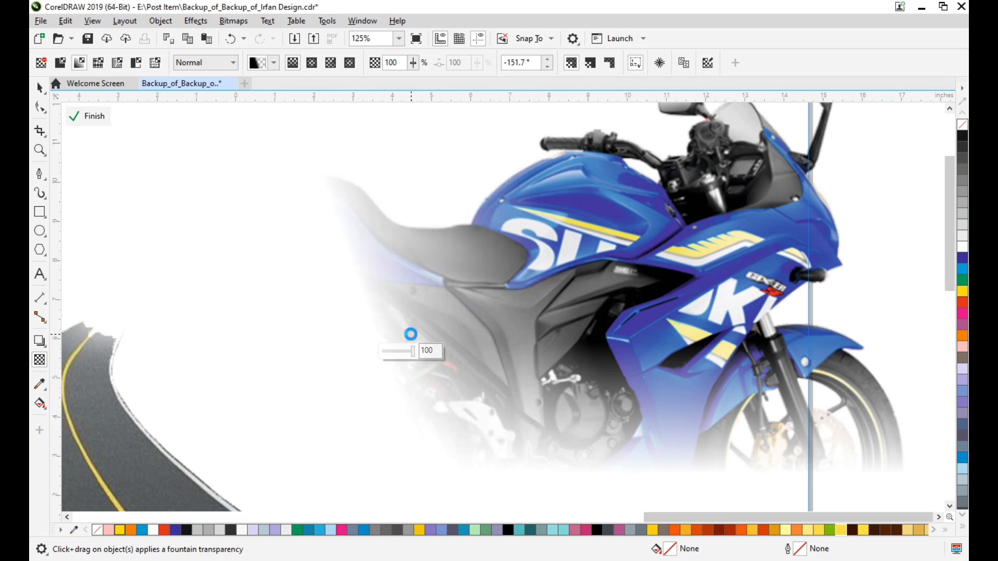
pyautogui.scroll(-2, 410, 334)
pyautogui.click(88, 116)
pyautogui.press('space')
pyautogui.click(667, 318)
# Fill the PowerClip rectangle's background with yellow (C2 M2 Y82 K0).
pyautogui.scroll(-1, 584, 327)
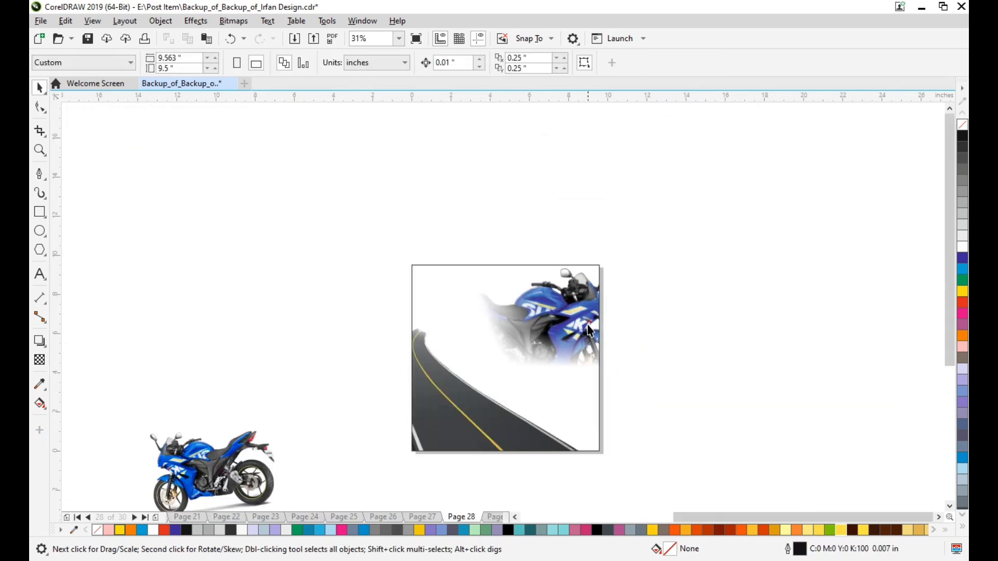
pyautogui.hscroll(-1, 583, 324)
pyautogui.scroll(1, 577, 318)
pyautogui.hscroll(1, 576, 321)
pyautogui.click(507, 440)
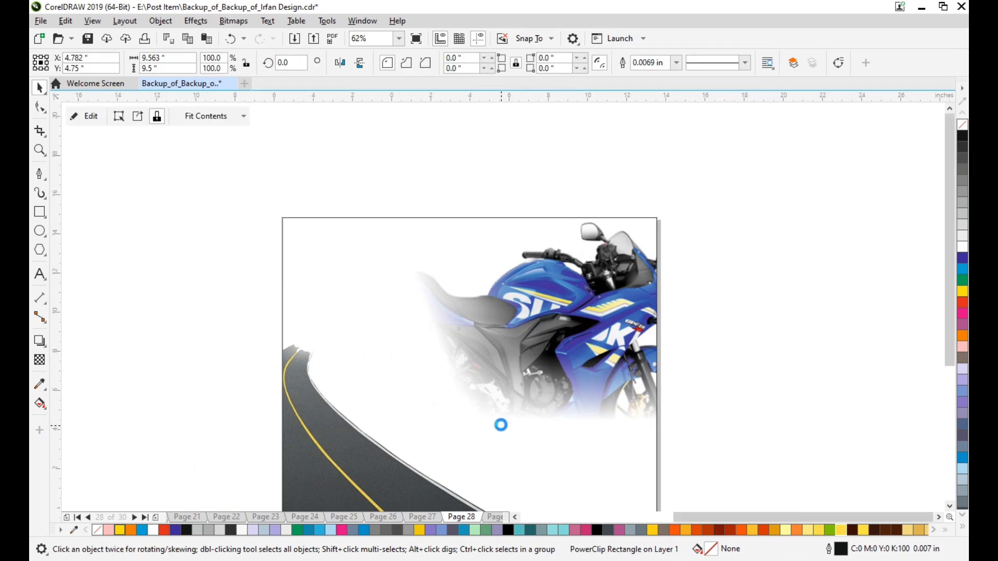
pyautogui.scroll(-1, 500, 422)
pyautogui.click(817, 530)
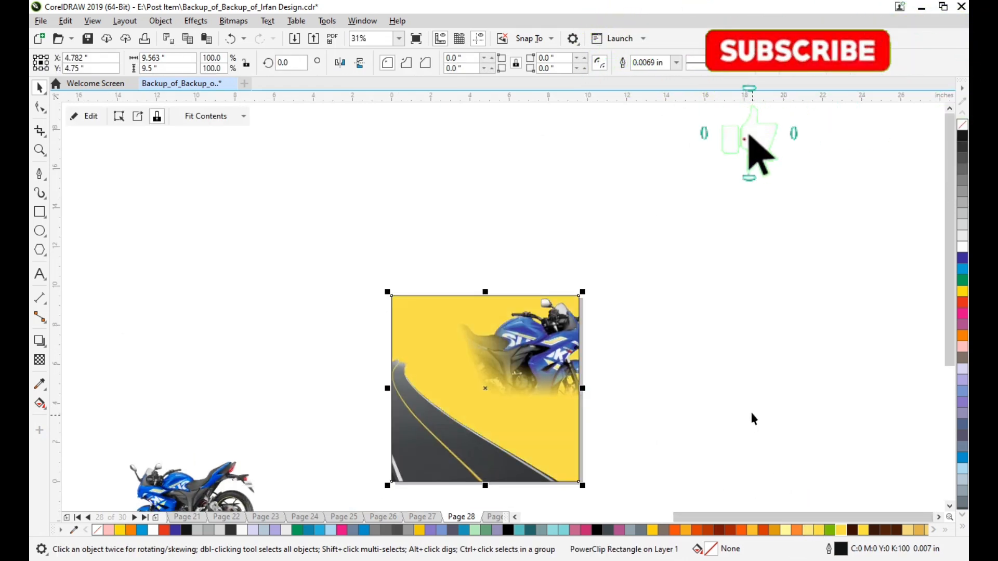
pyautogui.click(751, 414)
# Reopen the contents of the yellow PowerClip frame for editing and select the faded motorcycle bitmap.
pyautogui.scroll(1, 510, 357)
pyautogui.scroll(-1, 512, 361)
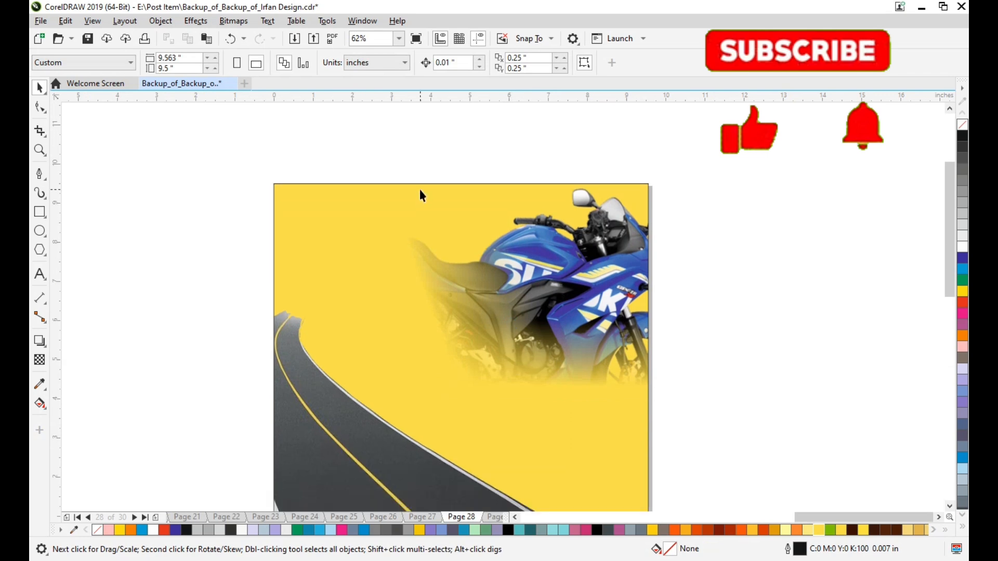
pyautogui.hscroll(1, 425, 213)
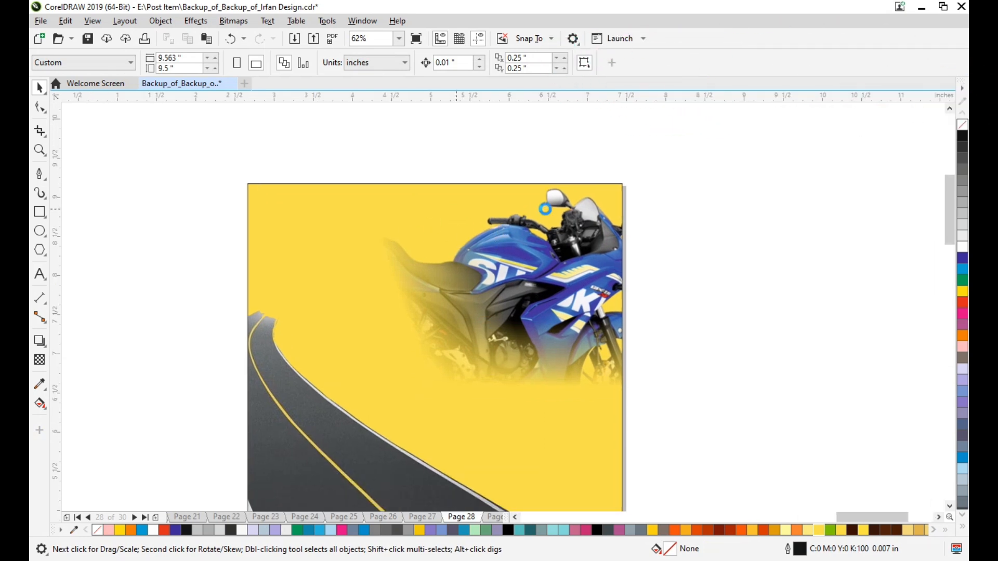
pyautogui.scroll(1, 460, 220)
pyautogui.scroll(-1, 785, 196)
pyautogui.hscroll(1, 831, 200)
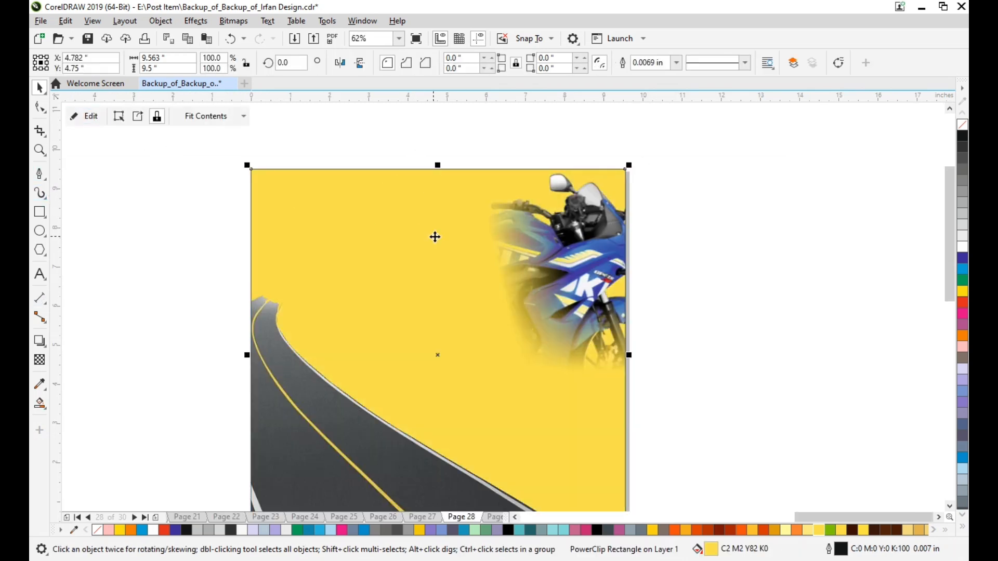
pyautogui.click(527, 237)
pyautogui.click(79, 124)
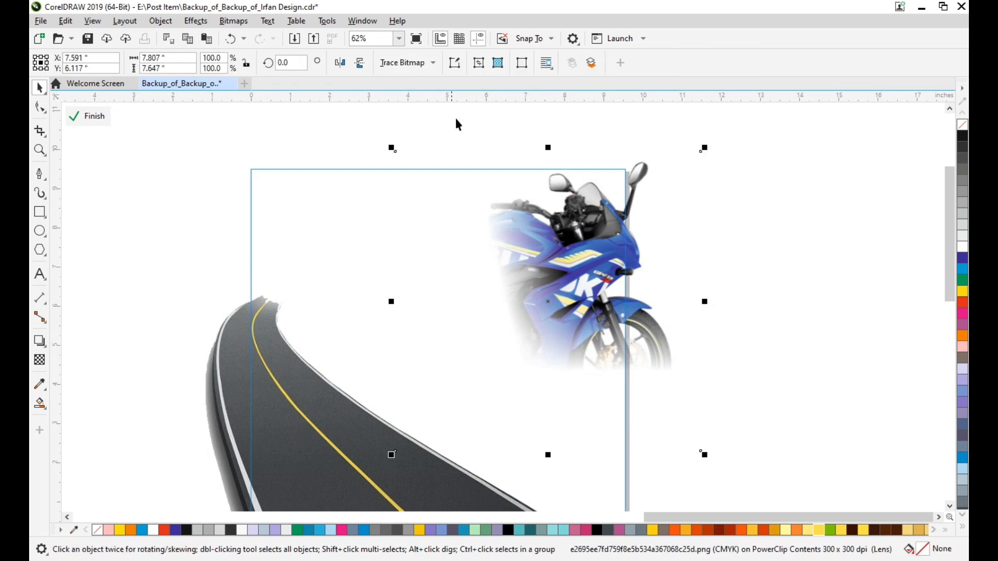
# Extend the motorcycle bitmap's rear-side boundary nodes outward by about 2.5 inches to reveal the tank and seat, and finish editing the PowerClip.
pyautogui.press('F10')
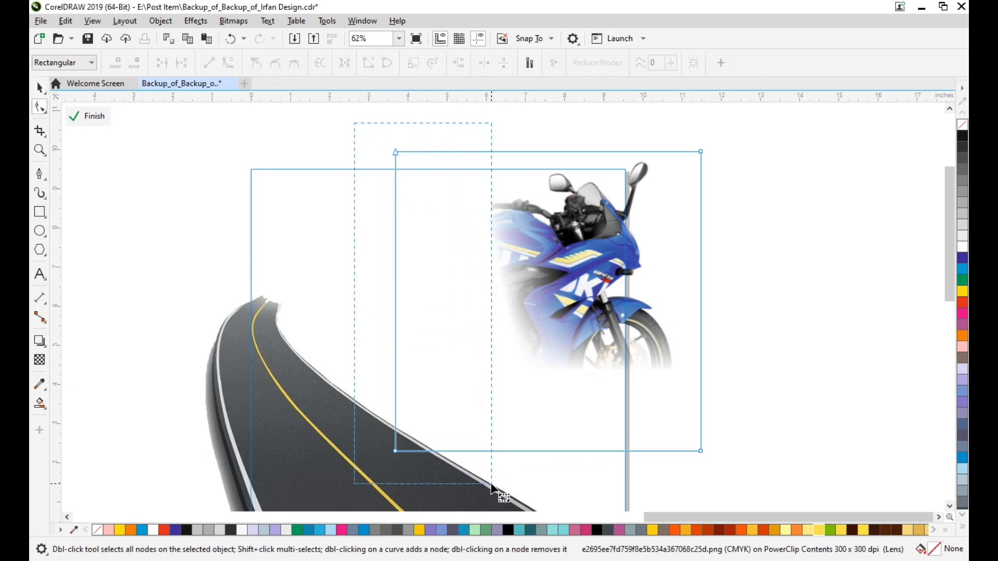
pyautogui.moveTo(491, 484); pyautogui.dragTo(492, 484)
pyautogui.press('Left')
pyautogui.press('Left')
pyautogui.press('Left')
pyautogui.press('Left')
pyautogui.press('Left')
pyautogui.press('Left')
pyautogui.press('Left')
pyautogui.press('Left')
pyautogui.press('Left')
pyautogui.press('Left')
pyautogui.press('Left')
pyautogui.press('Left')
pyautogui.press('Left')
pyautogui.press('Left')
pyautogui.press('Left')
pyautogui.press('Left')
pyautogui.press('Left')
pyautogui.press('Left')
pyautogui.press('Left')
pyautogui.press('Left')
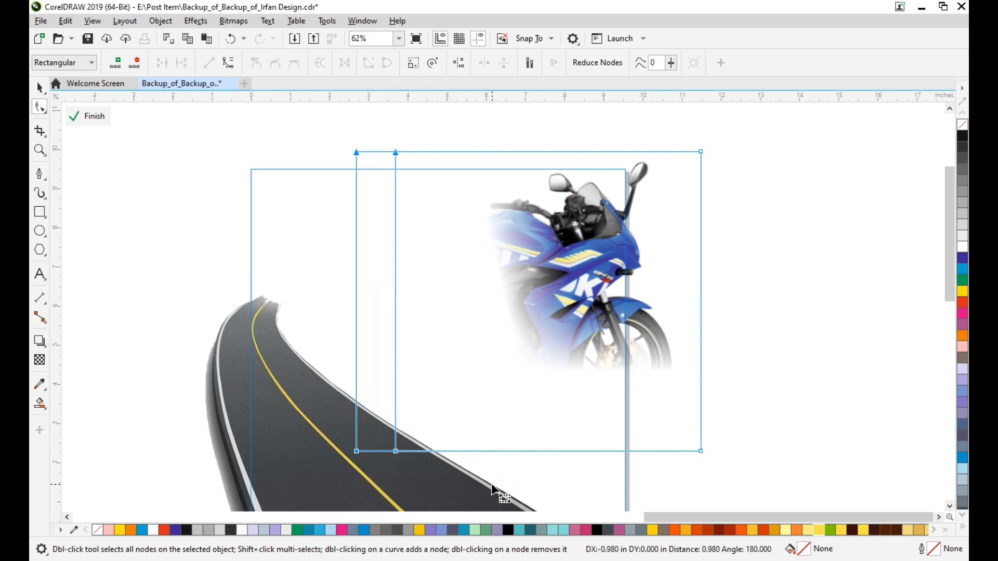
pyautogui.press('Left')
pyautogui.press('Left')
pyautogui.press('Left')
pyautogui.press('Left')
pyautogui.press('Left')
pyautogui.press('Left')
pyautogui.press('Left')
pyautogui.press('Left')
pyautogui.press('Left')
pyautogui.press('Left')
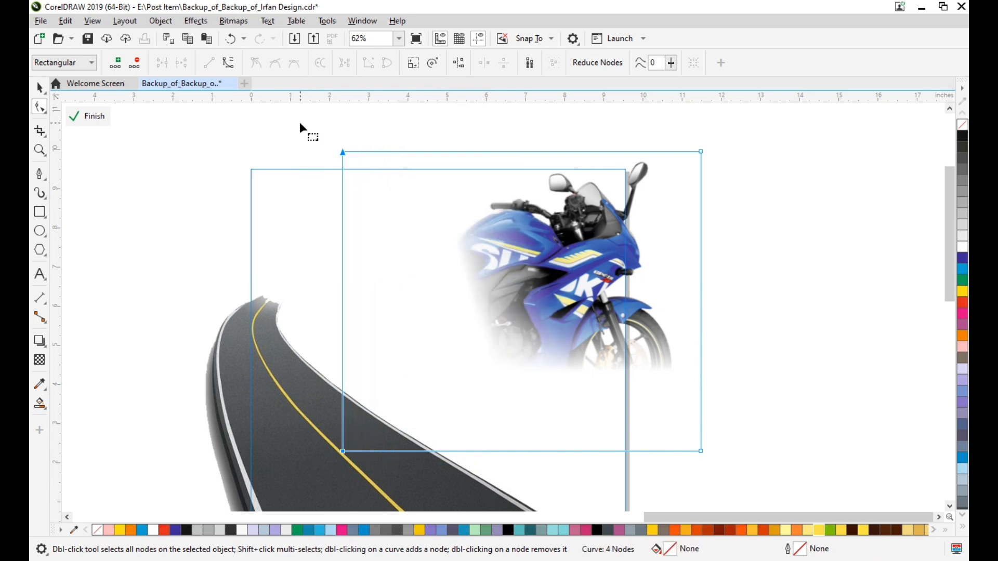
pyautogui.press('Left')
pyautogui.press('Left')
pyautogui.press('Left')
pyautogui.press('Left')
pyautogui.press('Left')
pyautogui.press('Left')
pyautogui.press('Left')
pyautogui.press('Left')
pyautogui.press('Left')
pyautogui.press('Left')
pyautogui.press('Left')
pyautogui.press('Left')
pyautogui.press('Left')
pyautogui.press('Left')
pyautogui.press('Left')
pyautogui.press('Left')
pyautogui.press('Left')
pyautogui.press('Left')
pyautogui.press('Left')
pyautogui.press('Left')
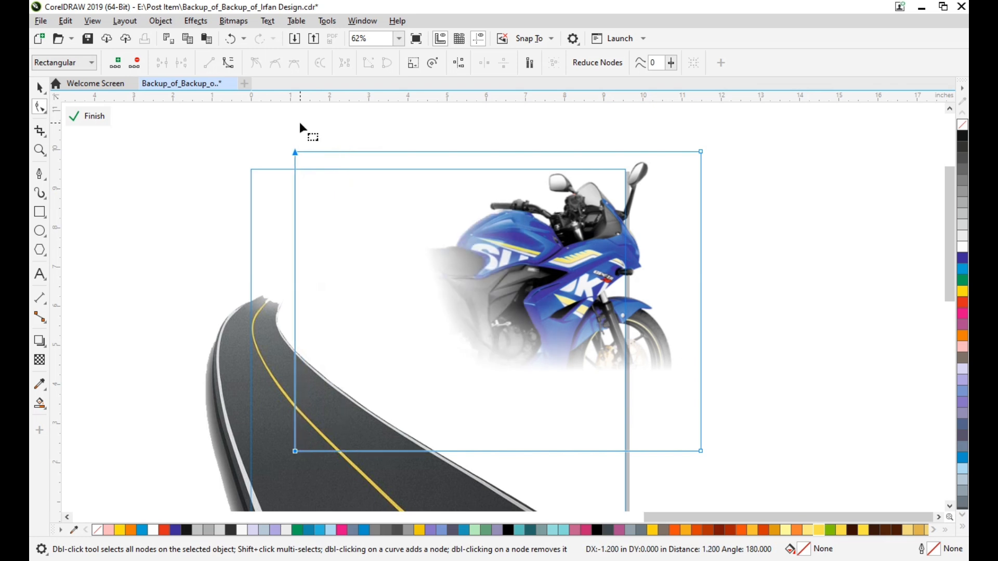
pyautogui.click(88, 116)
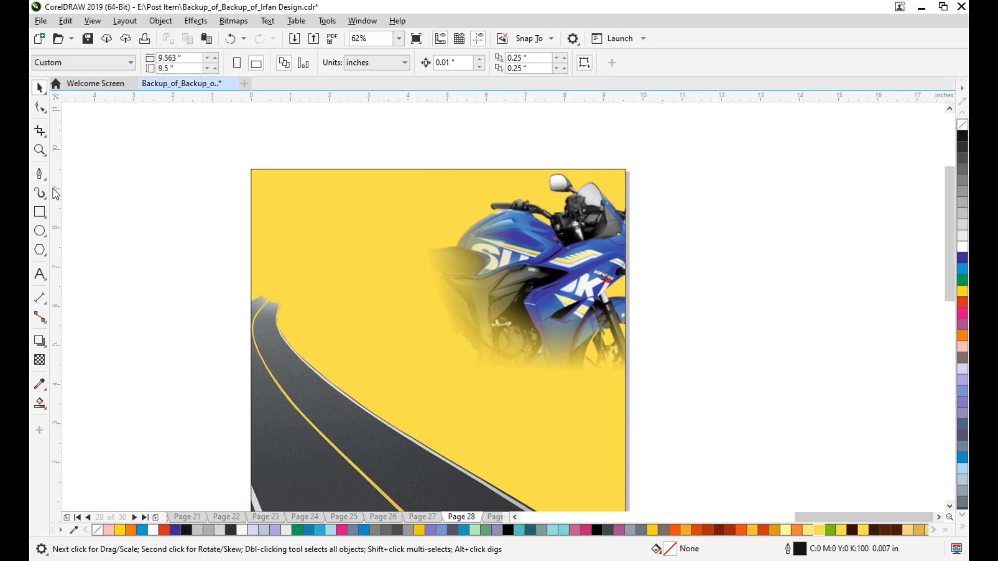
# Draw a closed slanted strip about 1.63 x 6.07 inches with the Pen tool, from the frame's upper edge down between the road and motorcycle.
pyautogui.click(41, 175)
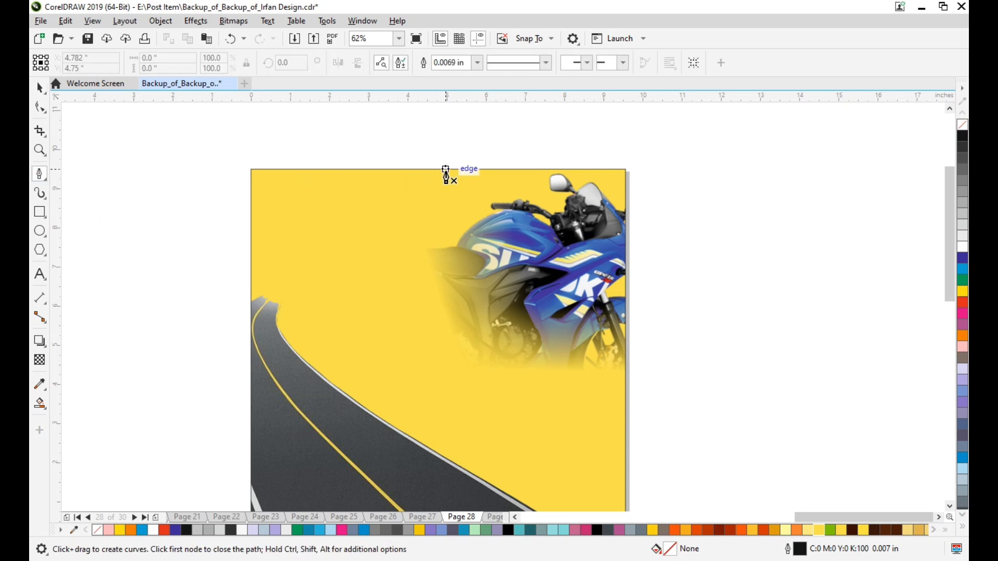
pyautogui.click(403, 407)
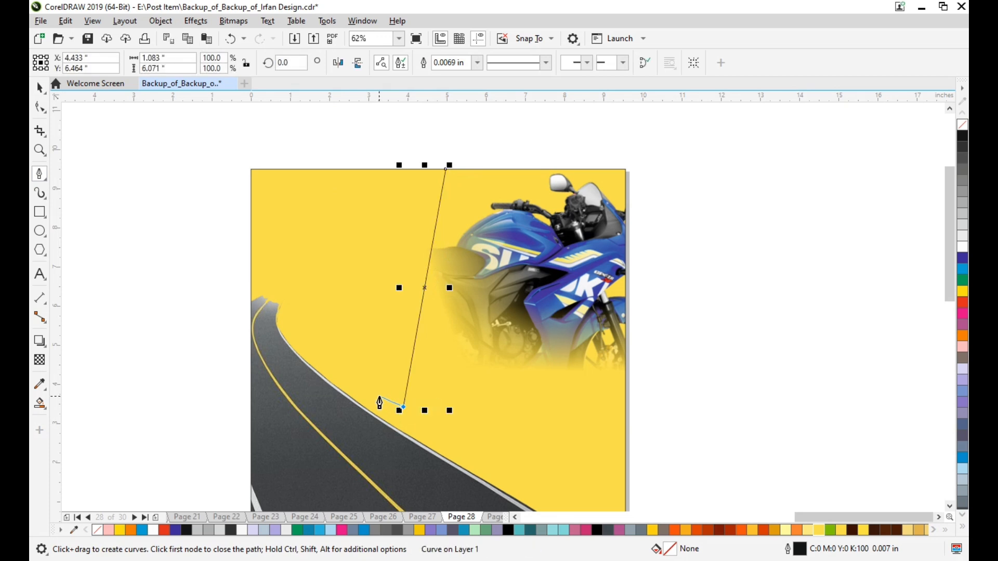
pyautogui.click(382, 399)
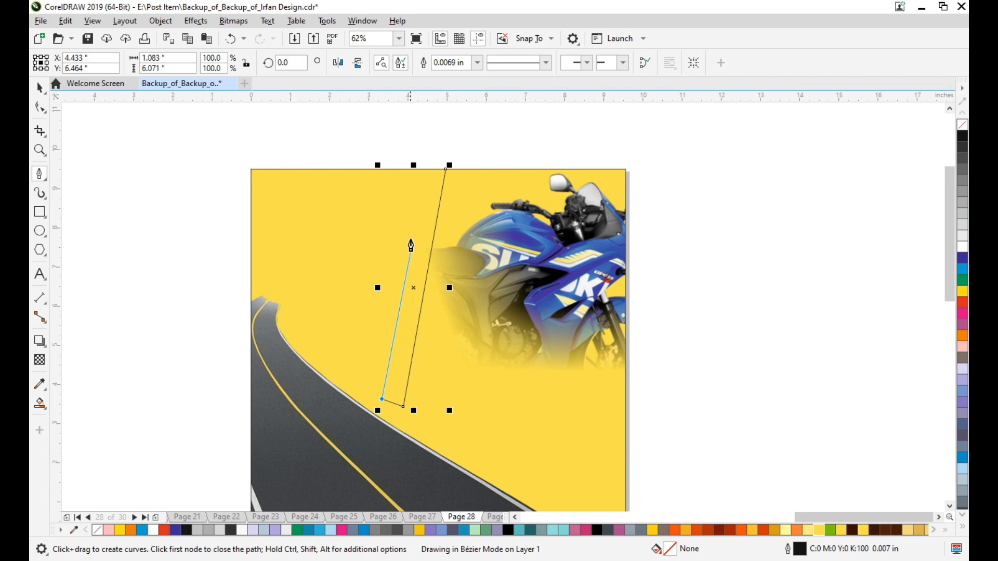
pyautogui.click(426, 170)
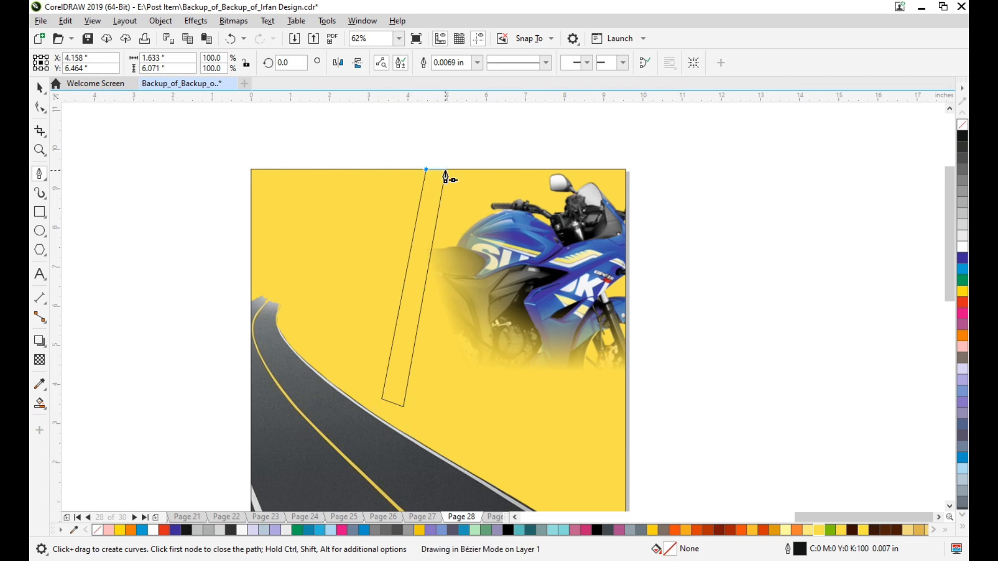
pyautogui.click(446, 170)
pyautogui.press('space')
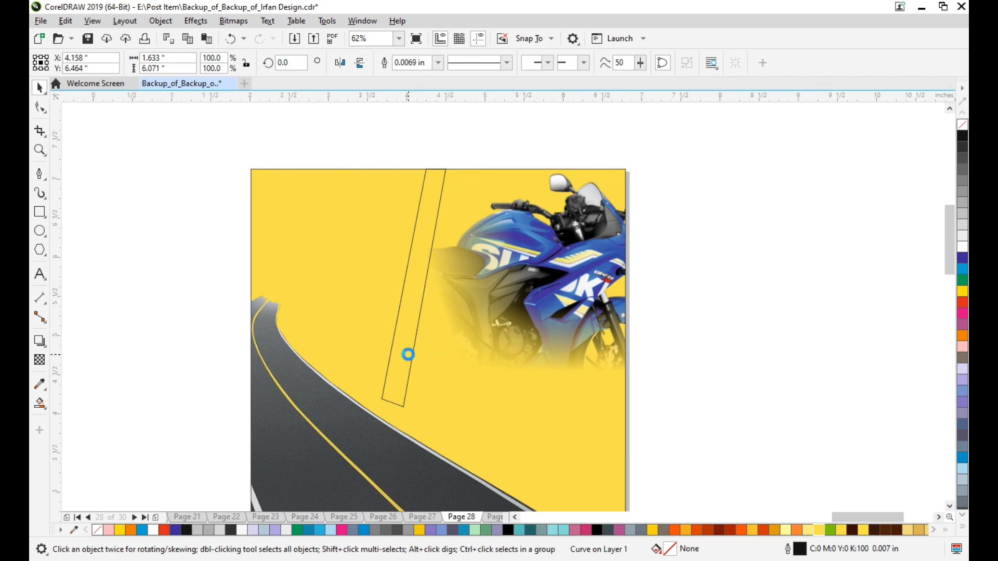
# Stretch the slanted strip down onto the road to about 6.81 inches high and narrow it to 1.4 inches wide.
pyautogui.scroll(2, 407, 354)
pyautogui.scroll(-2, 390, 411)
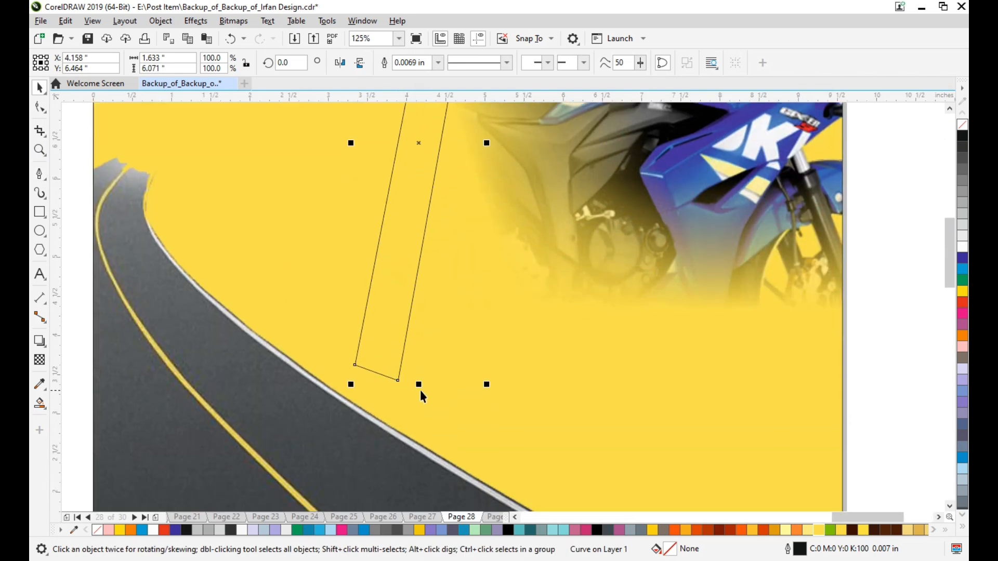
pyautogui.moveTo(419, 385); pyautogui.dragTo(419, 415)
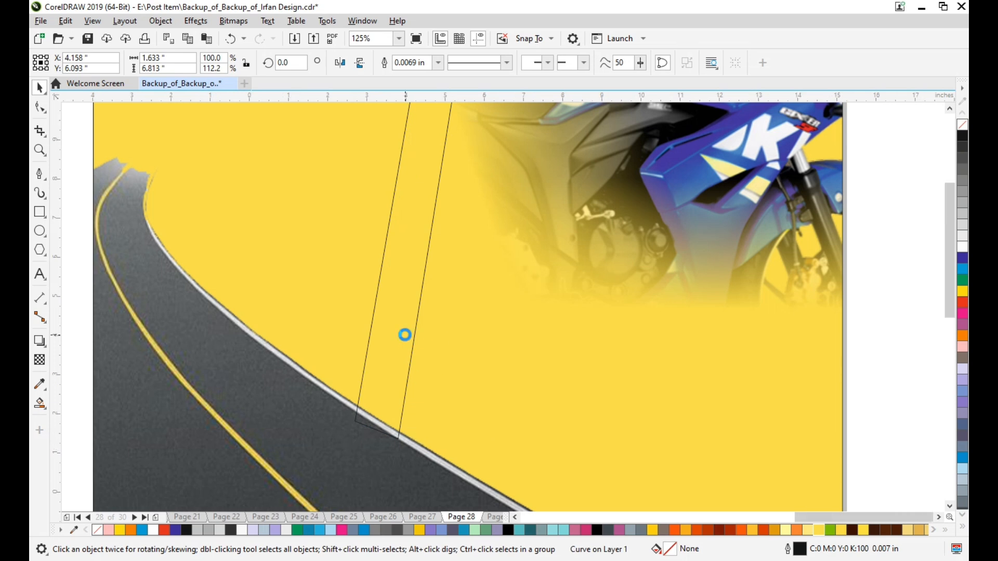
pyautogui.scroll(-2, 401, 328)
pyautogui.scroll(1, 400, 314)
pyautogui.scroll(2, 430, 310)
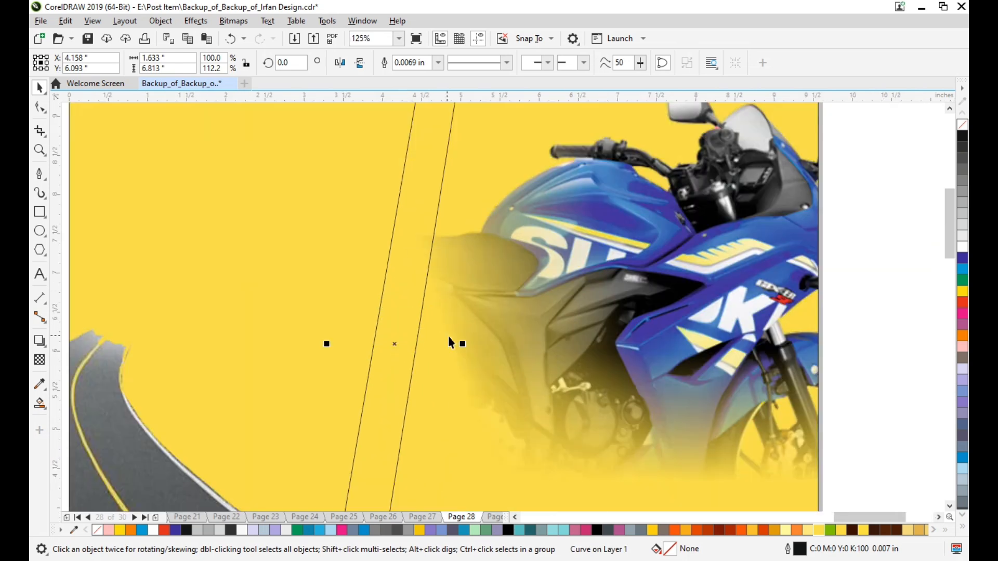
pyautogui.moveTo(462, 344); pyautogui.dragTo(453, 341)
pyautogui.scroll(3, 452, 332)
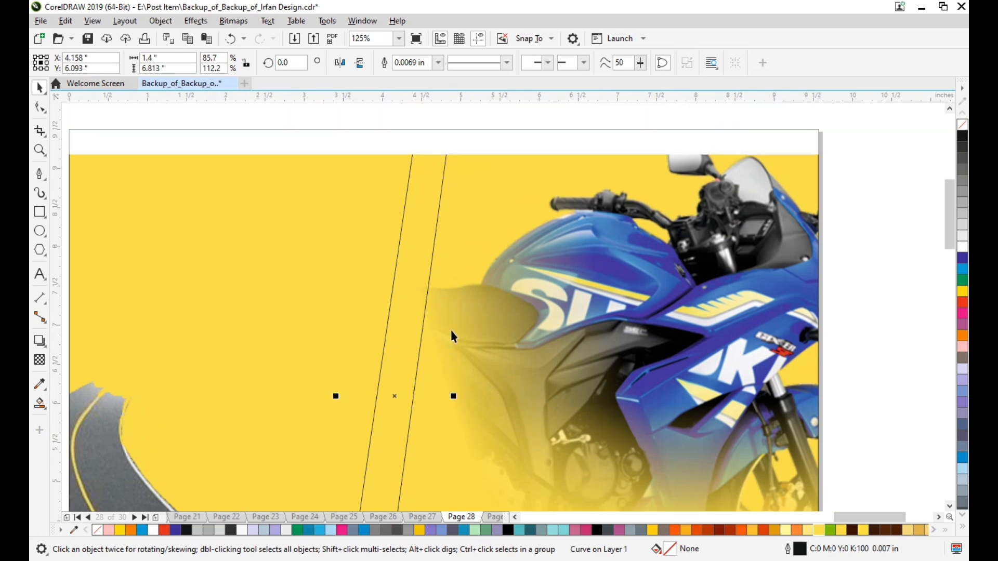
pyautogui.press('Escape')
# Check that the strip's upper end meets the frame edge and fill the strip with cyan.
pyautogui.scroll(3, 426, 195)
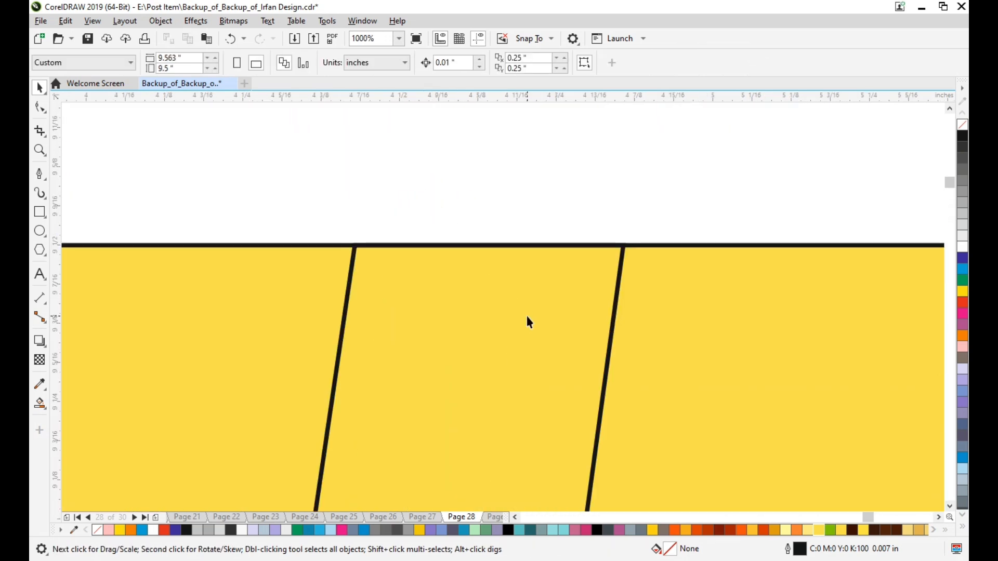
pyautogui.scroll(-2, 528, 316)
pyautogui.scroll(-1, 527, 316)
pyautogui.scroll(-2, 528, 315)
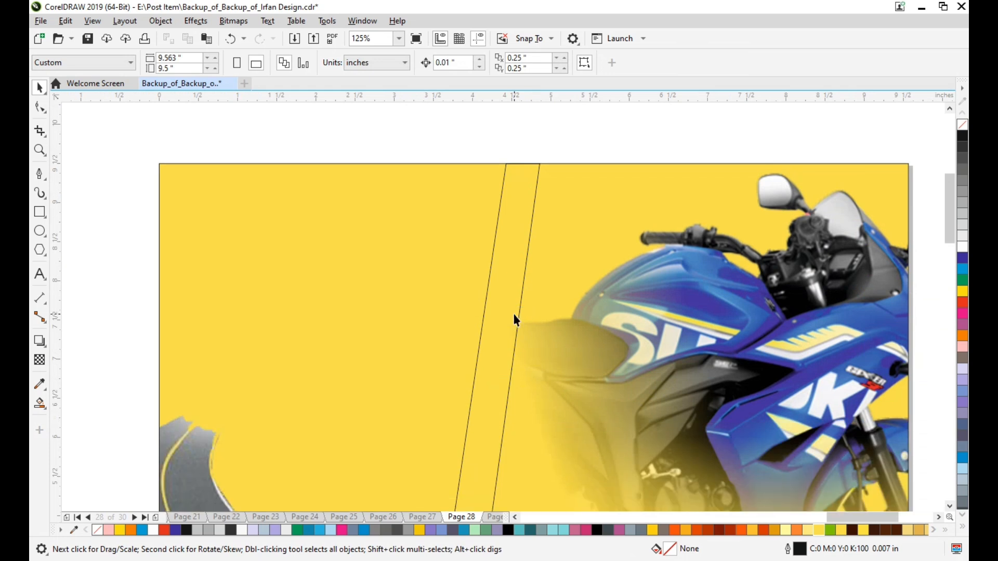
pyautogui.click(515, 319)
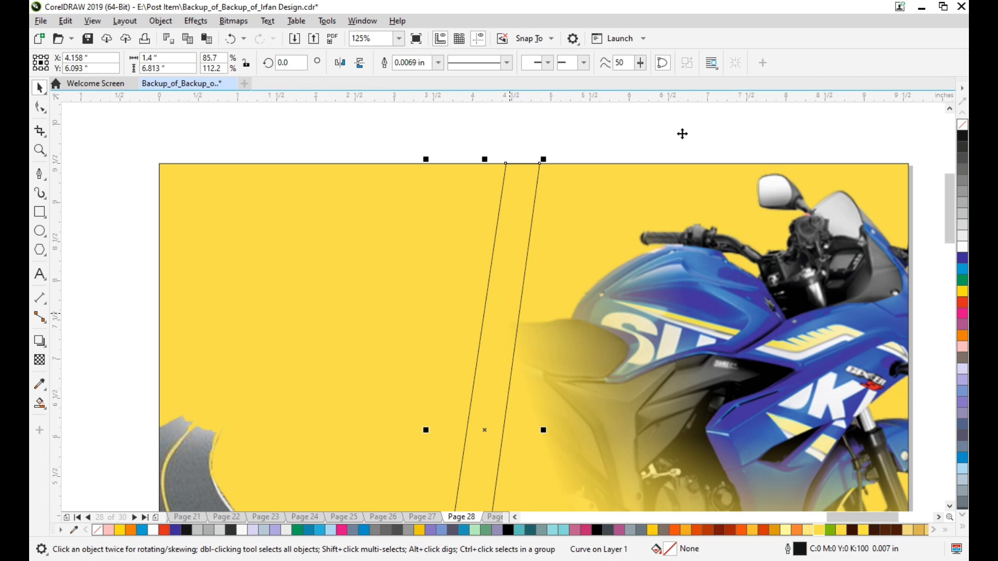
pyautogui.click(644, 127)
pyautogui.click(521, 190)
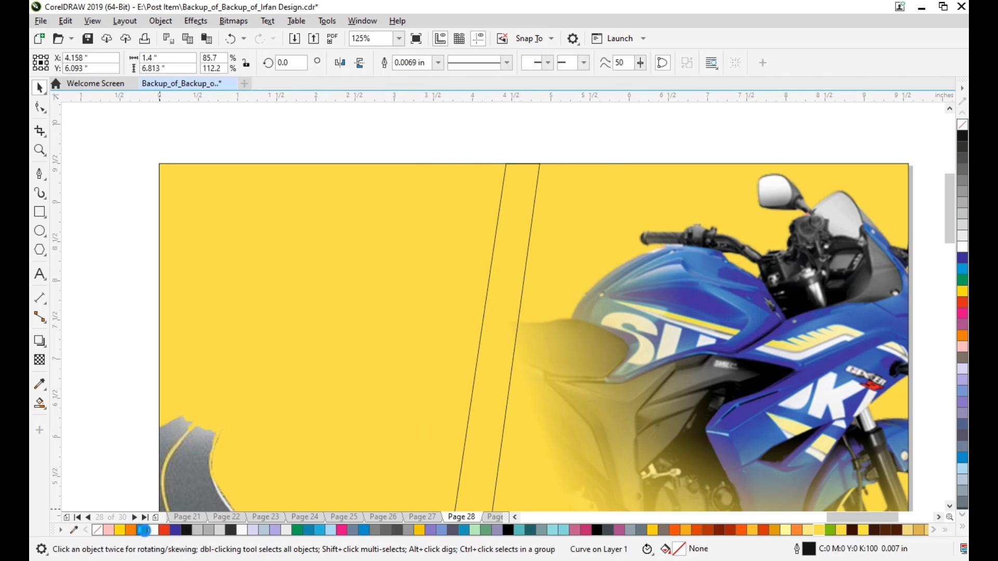
pyautogui.click(144, 530)
pyautogui.click(652, 129)
# Add a drop shadow to the cyan strip, cast horizontally toward the motorcycle.
pyautogui.scroll(-1, 600, 238)
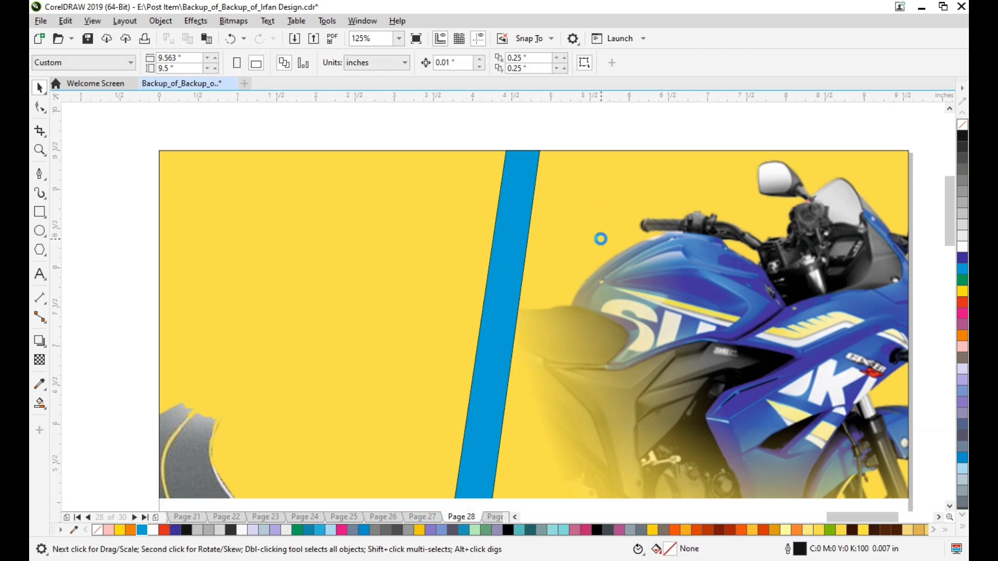
pyautogui.scroll(-3, 600, 239)
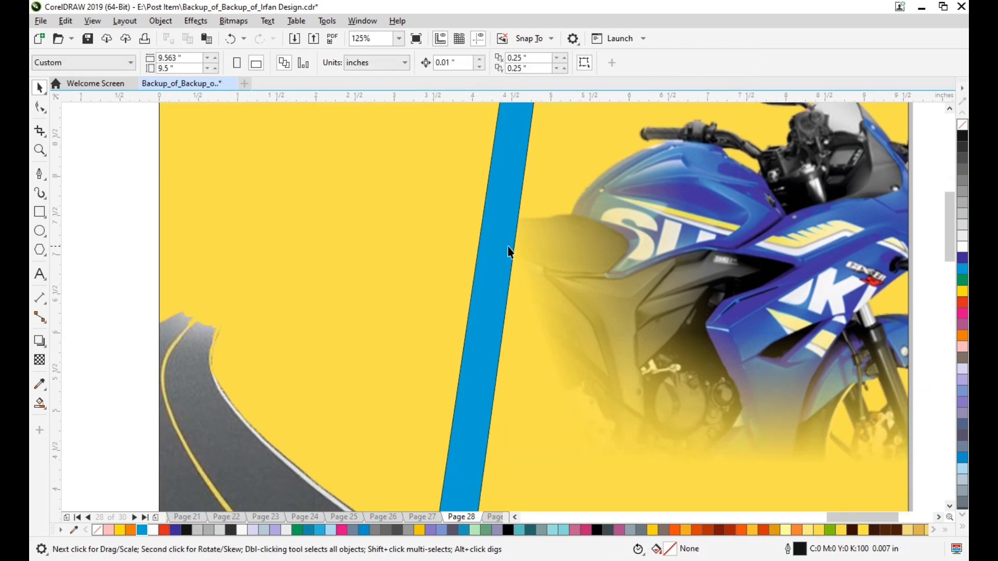
pyautogui.click(509, 248)
pyautogui.click(40, 343)
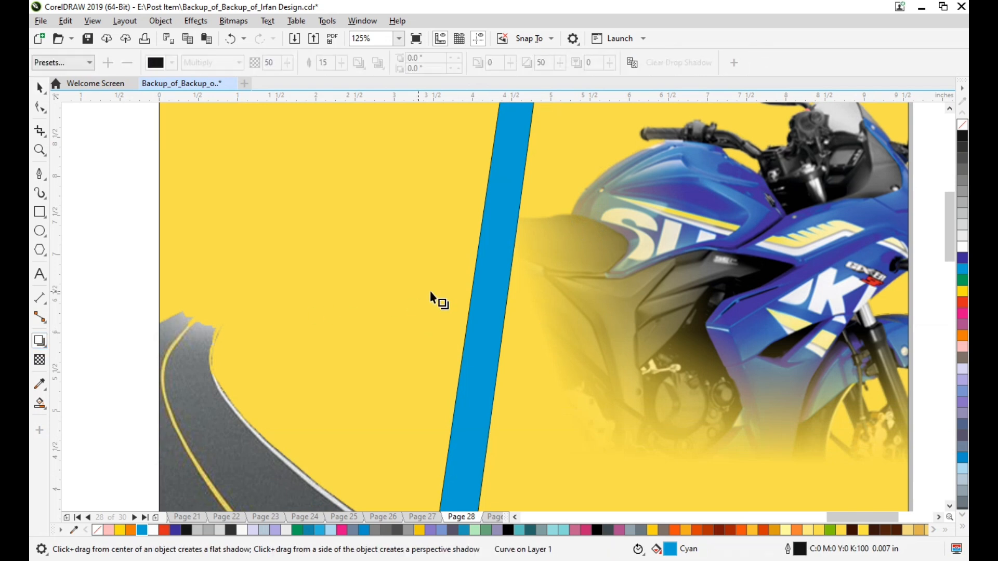
pyautogui.moveTo(478, 293); pyautogui.dragTo(537, 279)
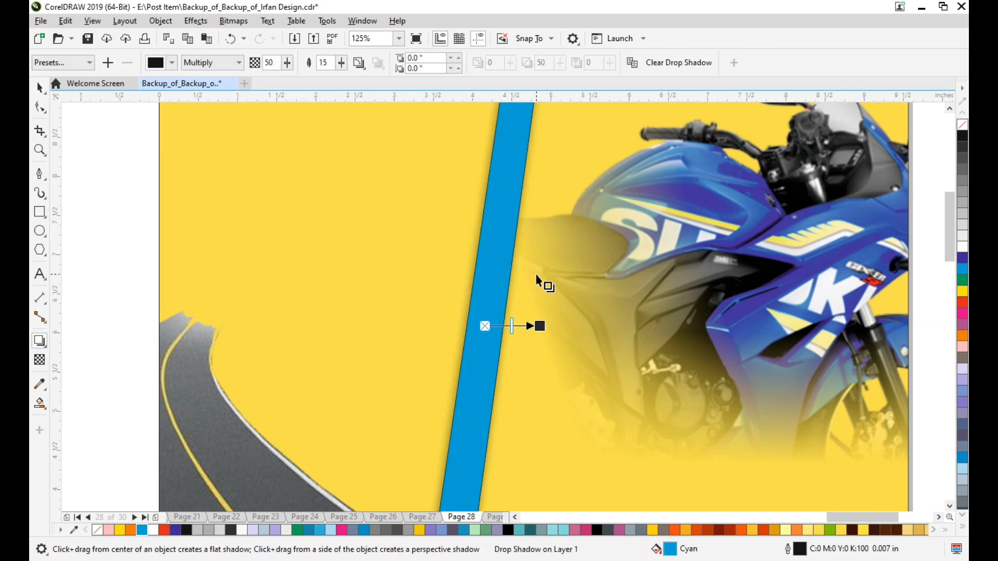
# Set the strip's drop shadow to red with Normal merge mode and an opacity of 72.
pyautogui.click(172, 65)
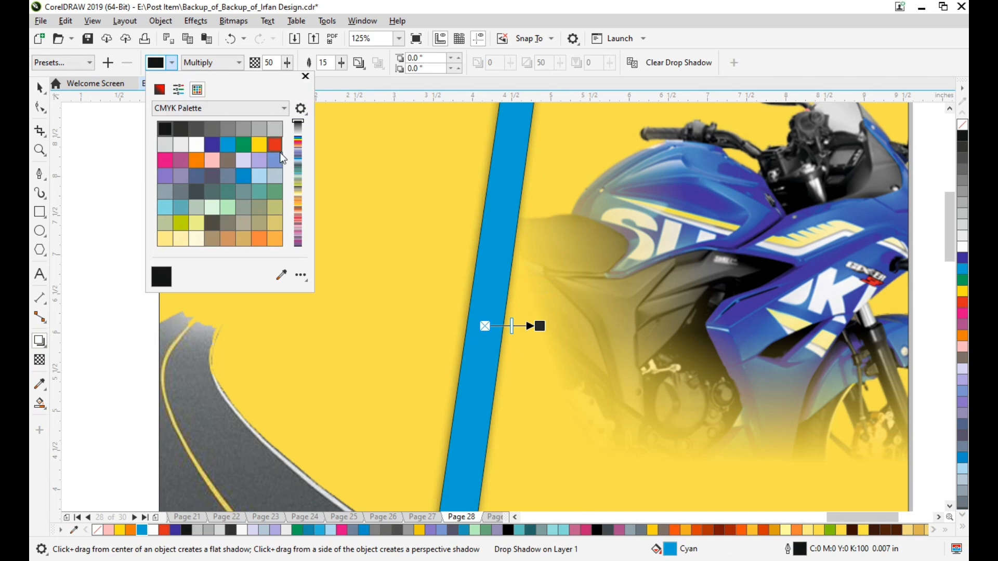
pyautogui.click(279, 148)
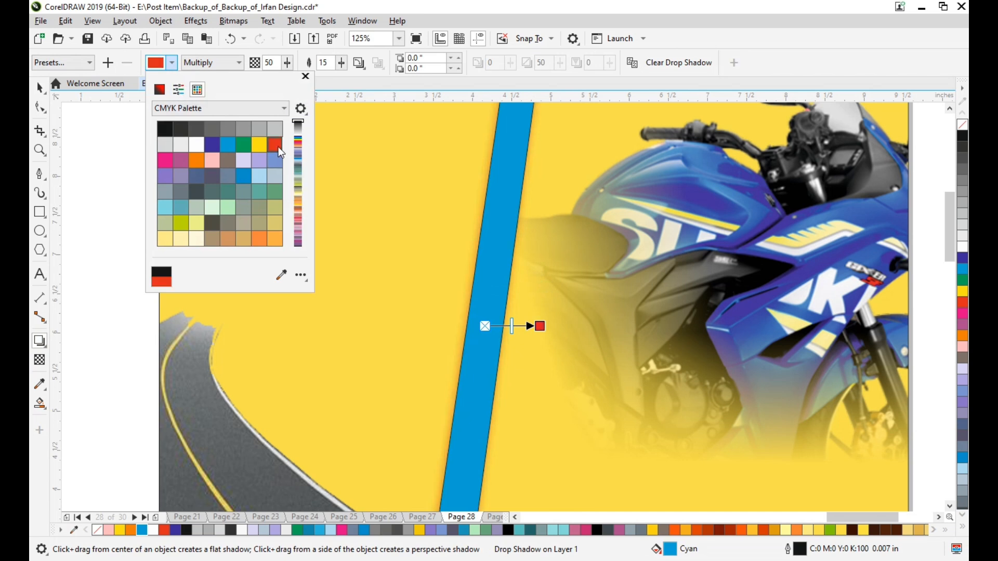
pyautogui.click(213, 68)
pyautogui.click(202, 74)
pyautogui.click(287, 62)
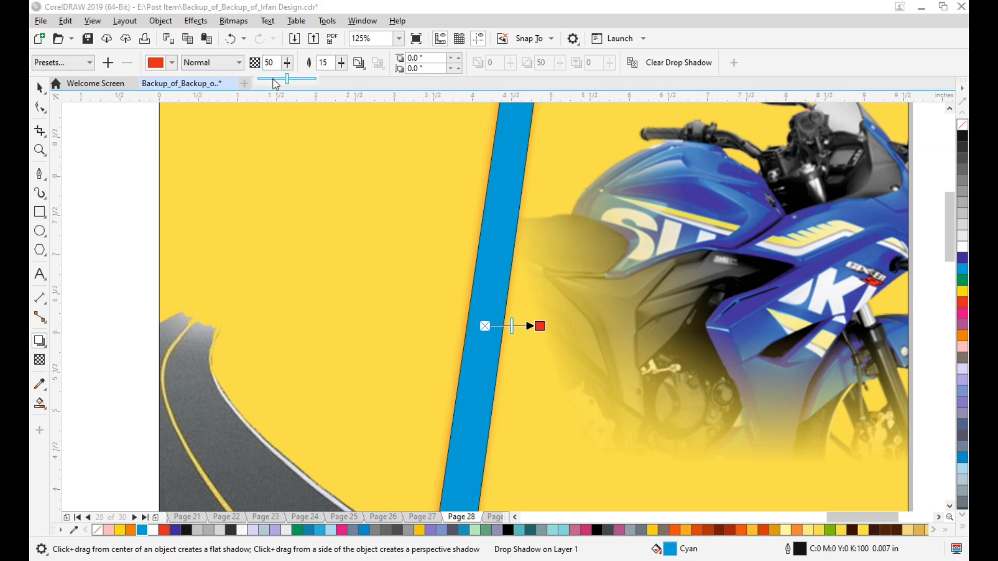
pyautogui.click(299, 79)
# Reduce the drop shadow's feathering to 7 and offset the shadow horizontally by 0.014 inches.
pyautogui.moveTo(341, 63); pyautogui.dragTo(319, 82)
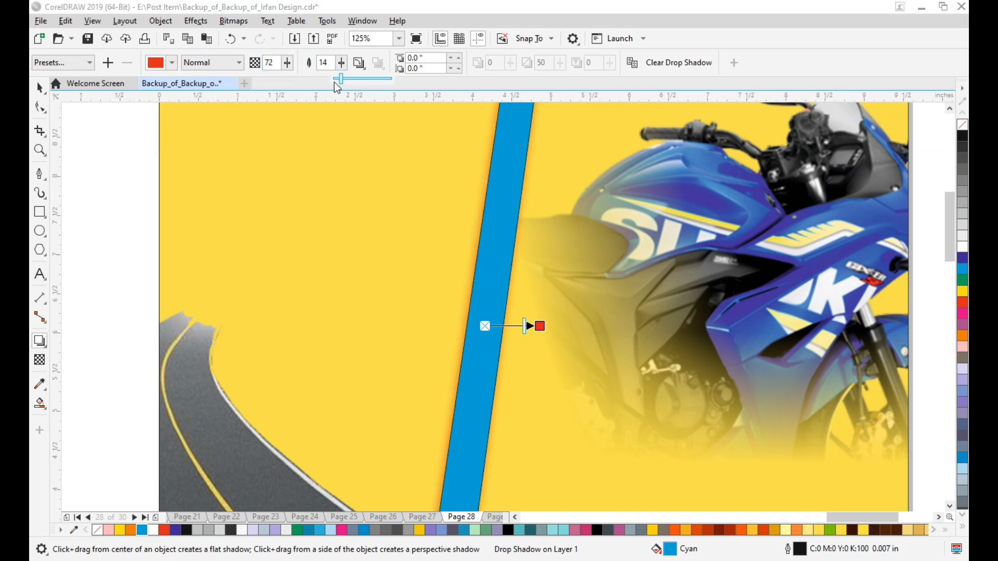
pyautogui.click(335, 81)
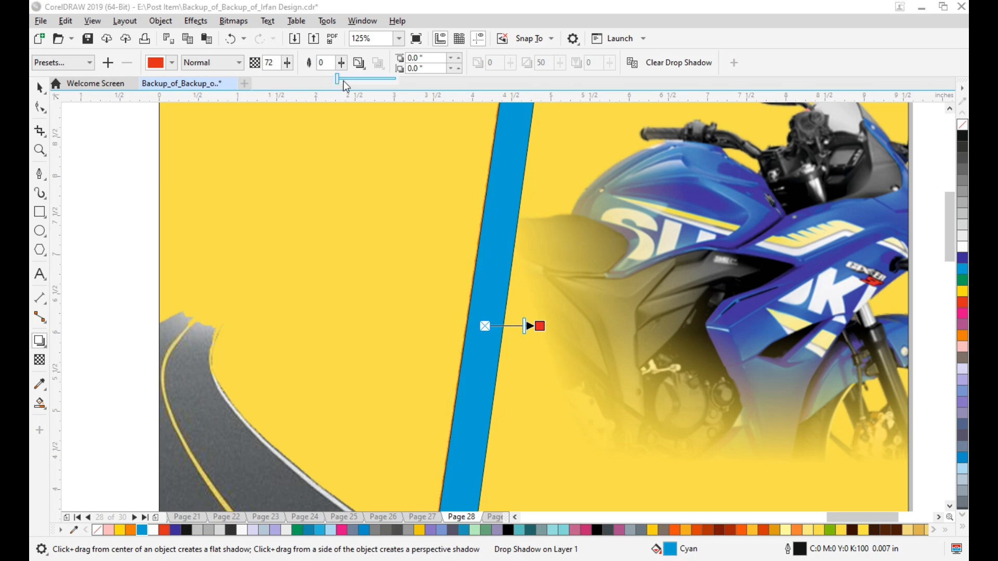
pyautogui.click(344, 81)
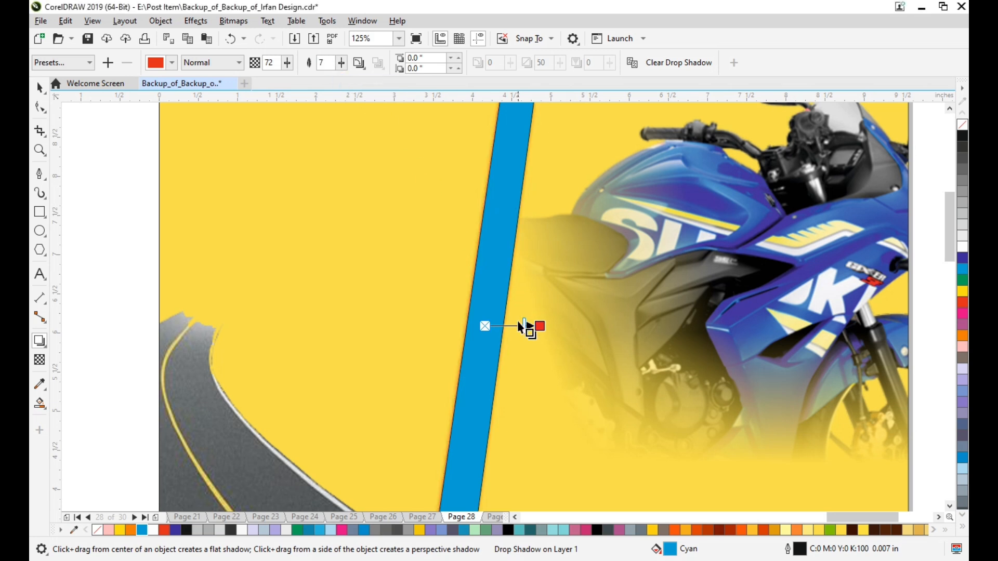
pyautogui.moveTo(538, 325); pyautogui.dragTo(541, 326)
# Change the strip's drop shadow color to black and leave the shadow tool.
pyautogui.click(172, 63)
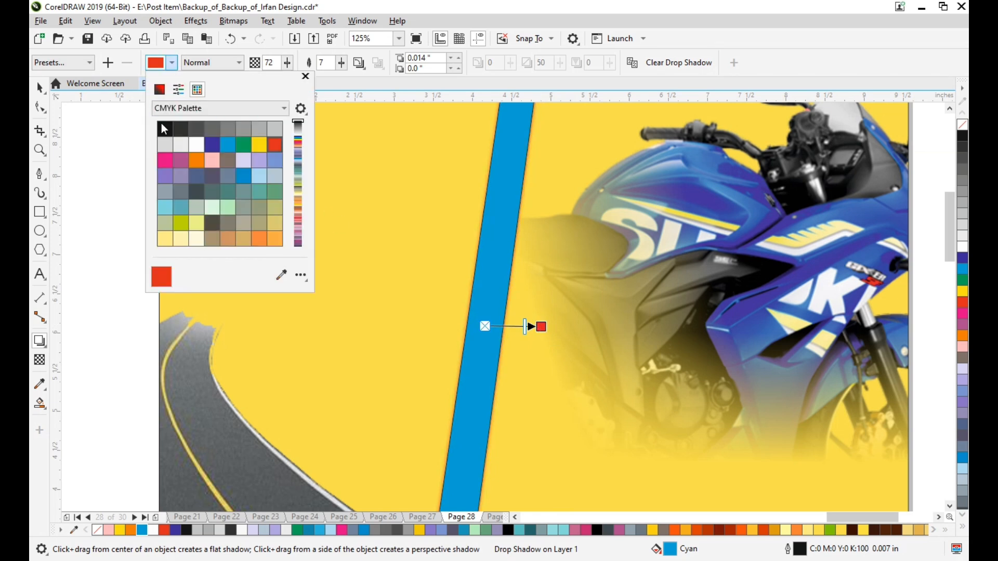
pyautogui.click(164, 128)
pyautogui.click(41, 91)
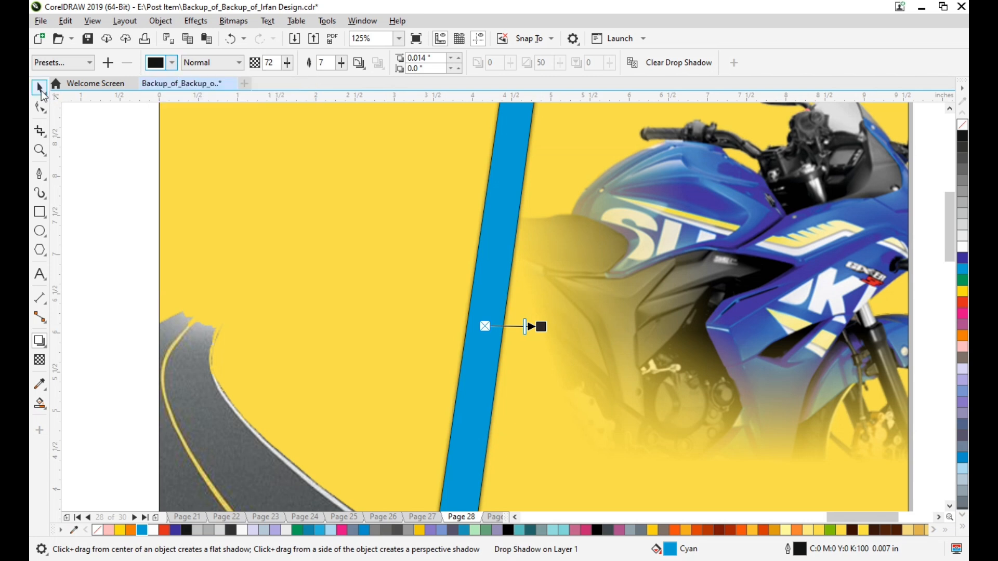
pyautogui.click(40, 89)
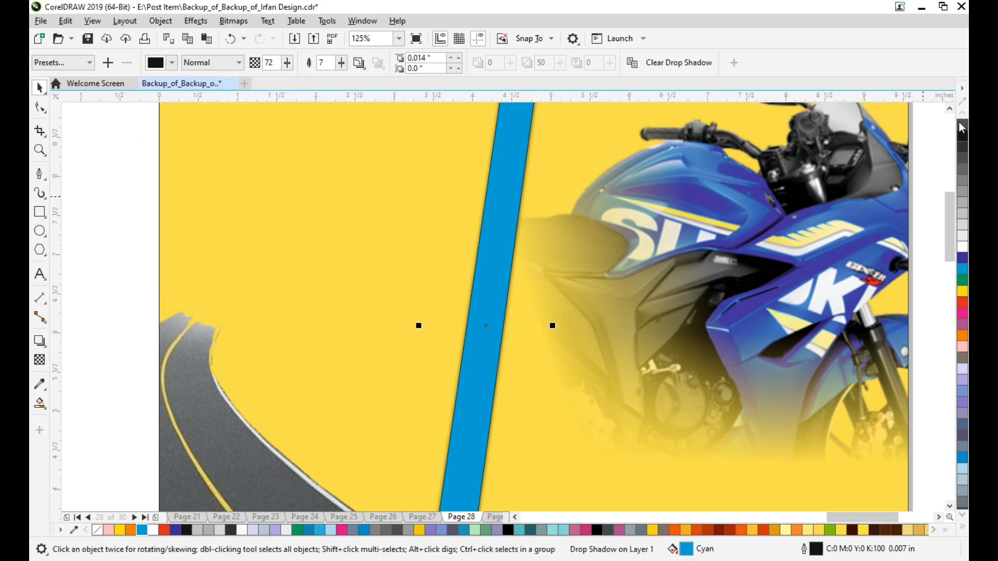
# PowerClip the shadowed cyan strip inside the yellow background frame.
pyautogui.scroll(-2, 596, 272)
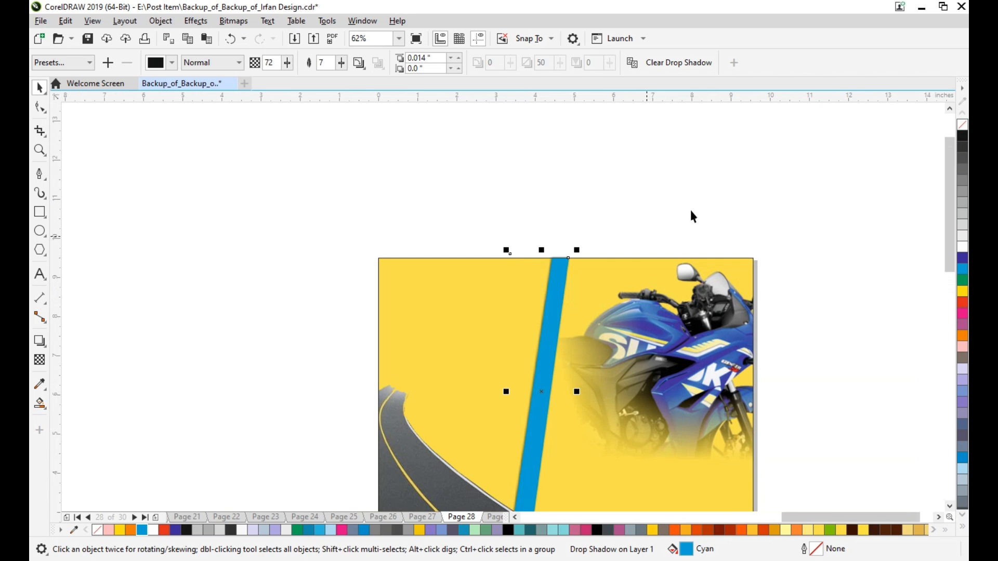
pyautogui.rightClick(559, 309)
pyautogui.click(577, 363)
pyautogui.click(448, 351)
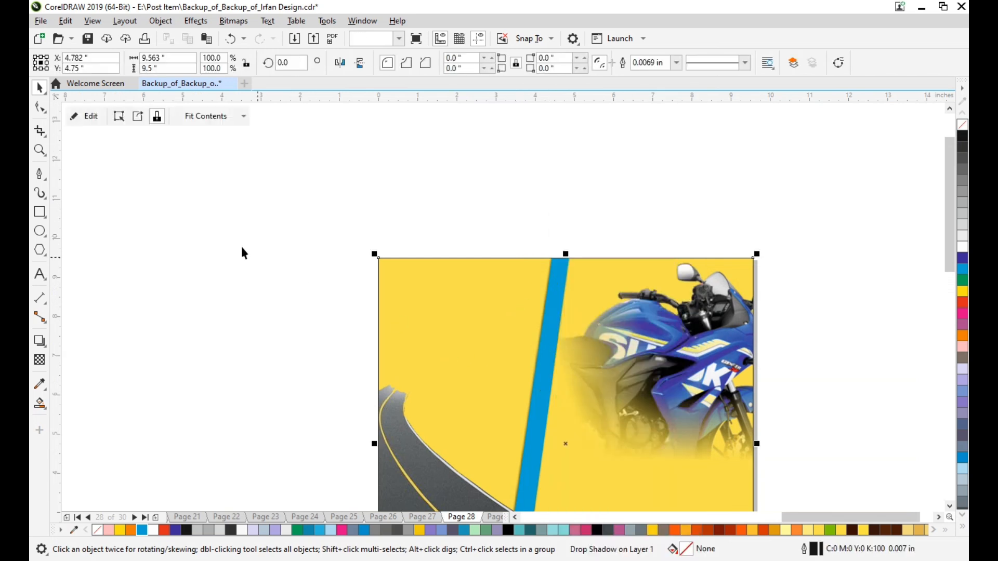
# Open the background frame's clipped contents, check the road image against the strip's lower end, and finish editing.
pyautogui.click(82, 118)
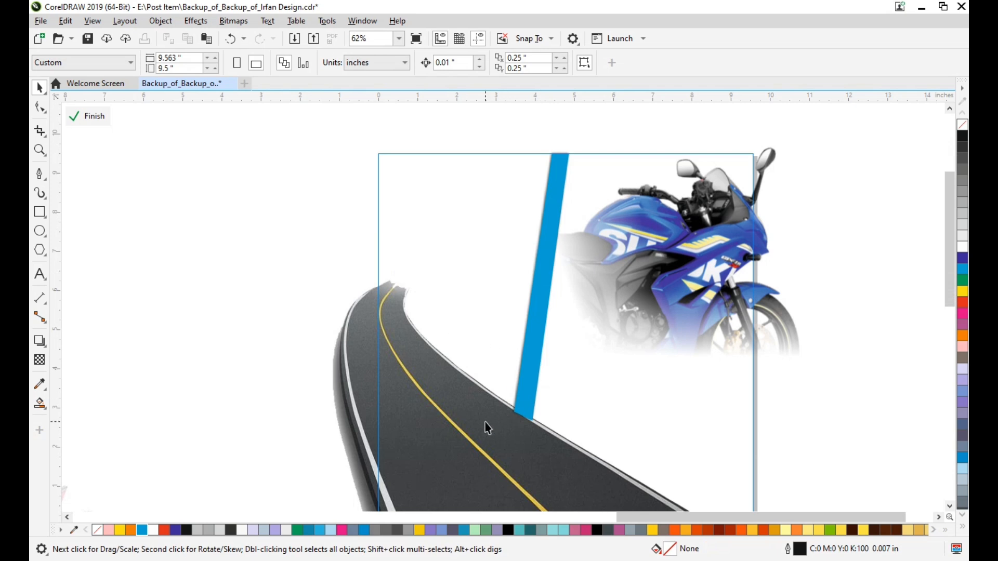
pyautogui.click(486, 424)
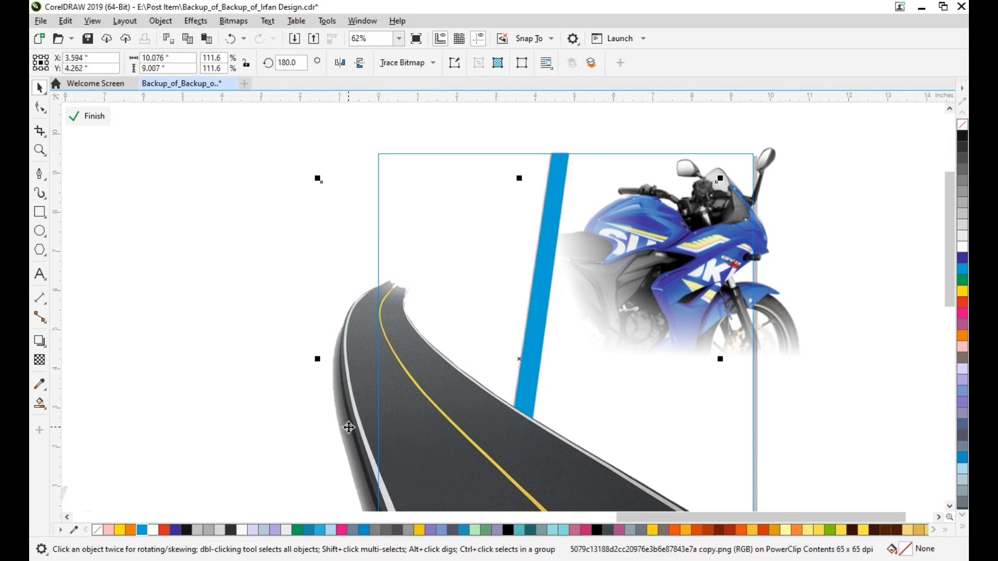
pyautogui.click(205, 322)
pyautogui.click(82, 123)
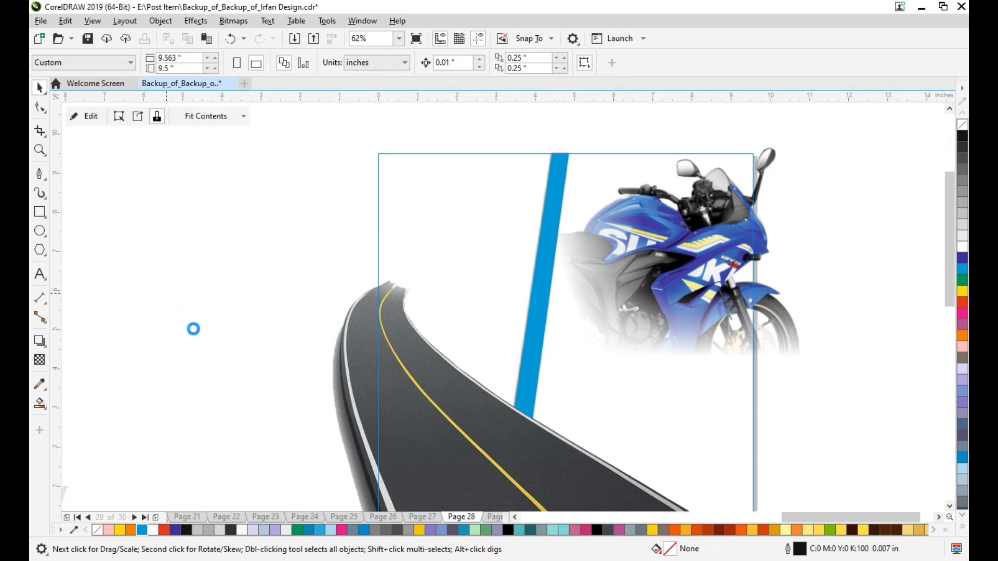
# Select the blue motorcycle image lying outside the page and mirror it horizontally.
pyautogui.scroll(-2, 321, 372)
pyautogui.hscroll(-10, 318, 382)
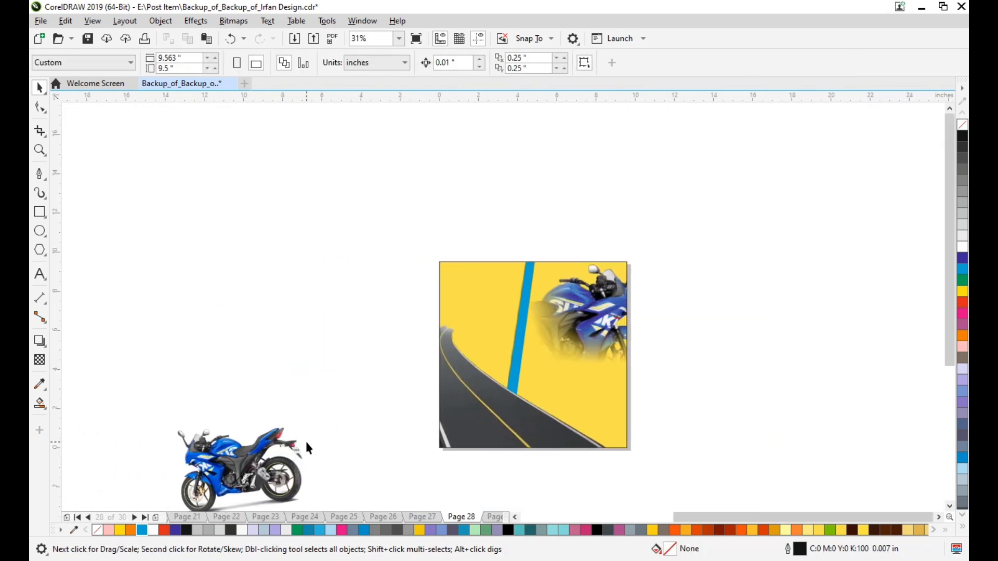
pyautogui.hscroll(10, 383, 430)
pyautogui.scroll(-1, 476, 448)
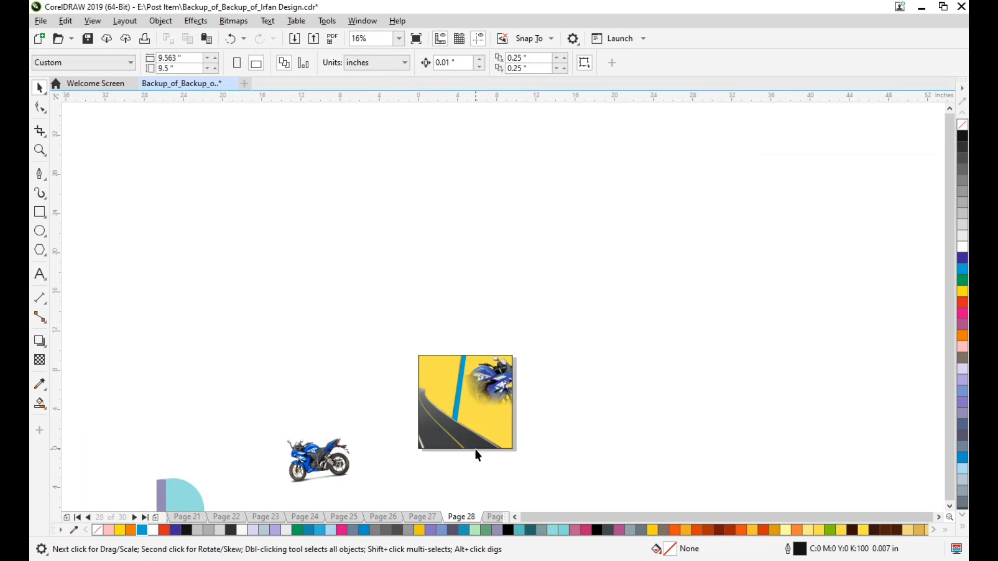
pyautogui.scroll(-1, 474, 451)
pyautogui.click(320, 421)
pyautogui.click(339, 63)
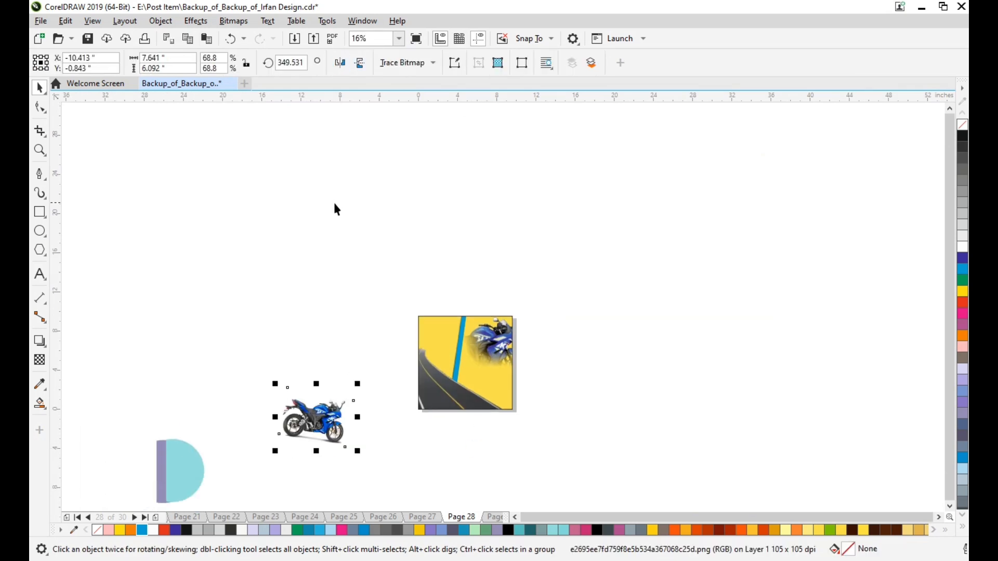
# Move the mirrored motorcycle onto the road in the design, centered horizontally at about 4.09 inches.
pyautogui.moveTo(325, 419); pyautogui.dragTo(478, 389)
pyautogui.scroll(1, 451, 386)
pyautogui.press('Right')
pyautogui.press('Right')
pyautogui.press('Right')
pyautogui.press('Right')
pyautogui.press('Right')
pyautogui.press('Right')
pyautogui.press('Right')
pyautogui.press('Right')
pyautogui.press('Right')
pyautogui.press('Right')
pyautogui.press('Right')
pyautogui.press('Right')
pyautogui.press('Right')
pyautogui.press('Right')
pyautogui.press('Right')
pyautogui.press('Right')
pyautogui.press('Right')
pyautogui.press('Right')
pyautogui.press('Right')
pyautogui.press('Right')
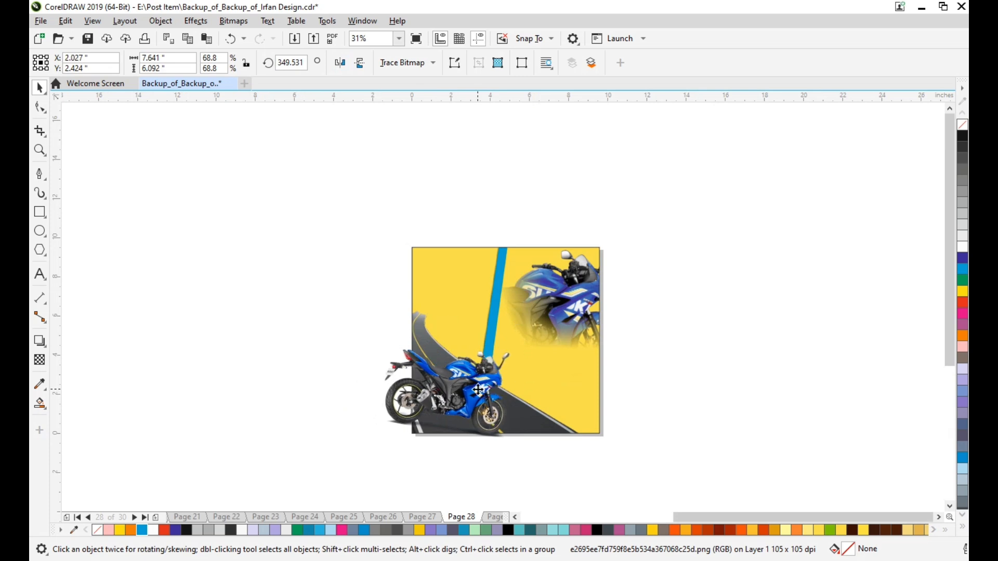
pyautogui.press('Right')
pyautogui.press('Right')
pyautogui.press('Right')
pyautogui.press('Right')
pyautogui.press('Right')
pyautogui.press('Right')
pyautogui.press('Right')
pyautogui.press('Right')
pyautogui.press('Right')
pyautogui.press('Right')
pyautogui.press('Right')
pyautogui.press('Right')
pyautogui.press('Right')
pyautogui.press('Right')
pyautogui.press('Right')
pyautogui.press('Right')
pyautogui.press('Right')
pyautogui.press('Right')
pyautogui.press('Right')
pyautogui.press('Right')
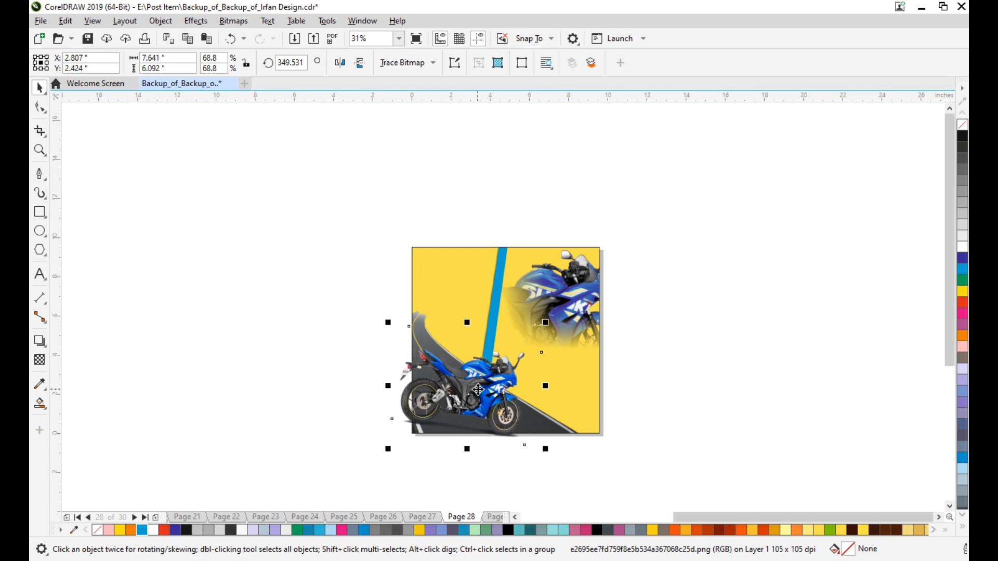
pyautogui.scroll(2, 479, 382)
pyautogui.moveTo(491, 400); pyautogui.dragTo(541, 399)
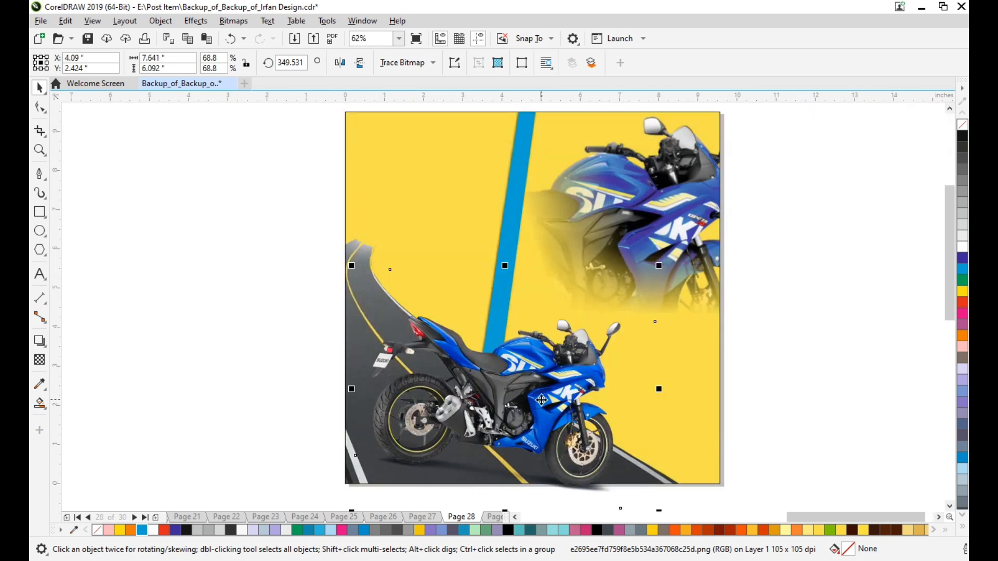
# Nudge the motorcycle upward on the road to a vertical center of about 3.06 inches.
pyautogui.press('Up')
pyautogui.press('Up')
pyautogui.press('Up')
pyautogui.press('Up')
pyautogui.press('Up')
pyautogui.press('Up')
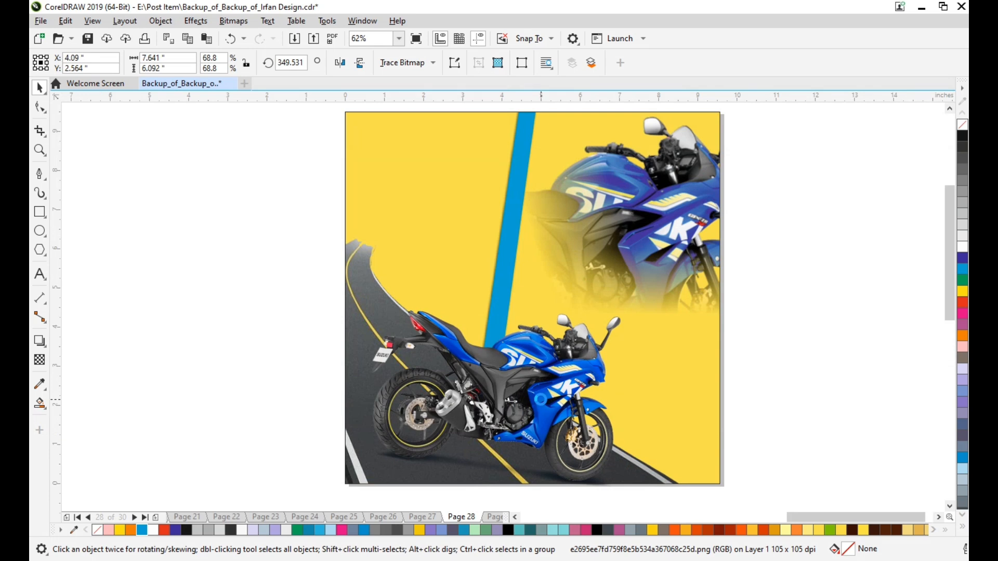
pyautogui.press('Up')
pyautogui.press('Up')
pyautogui.press('Up')
pyautogui.press('Up')
pyautogui.press('Up')
pyautogui.press('Up')
pyautogui.press('Up')
pyautogui.press('Up')
pyautogui.press('Up')
pyautogui.press('Up')
pyautogui.press('Up')
pyautogui.press('Up')
pyautogui.press('Up')
pyautogui.press('Up')
pyautogui.press('Up')
pyautogui.press('Up')
pyautogui.press('Up')
pyautogui.press('Up')
pyautogui.press('Up')
pyautogui.press('Up')
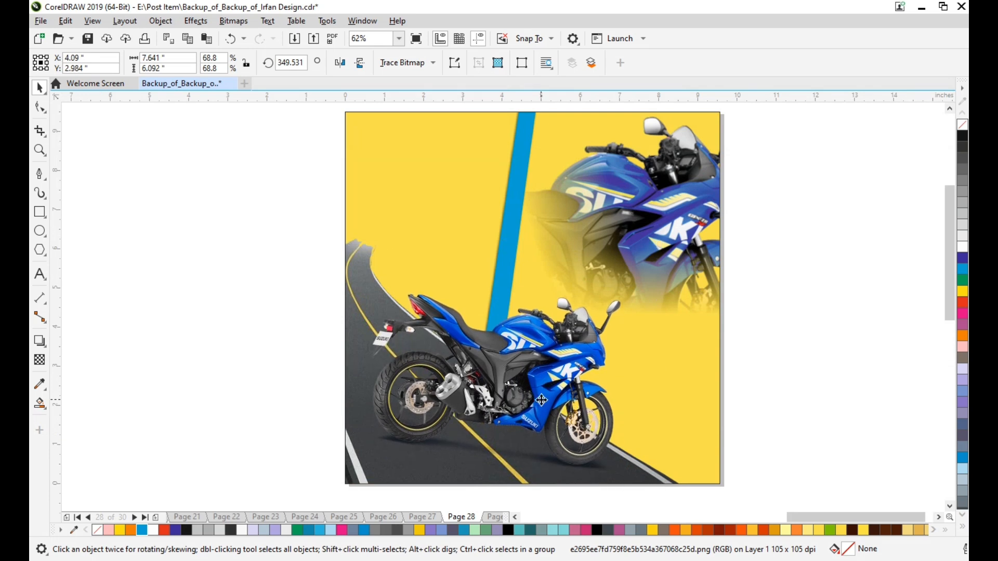
pyautogui.press('Up')
pyautogui.press('Up')
pyautogui.press('Up')
pyautogui.press('Up')
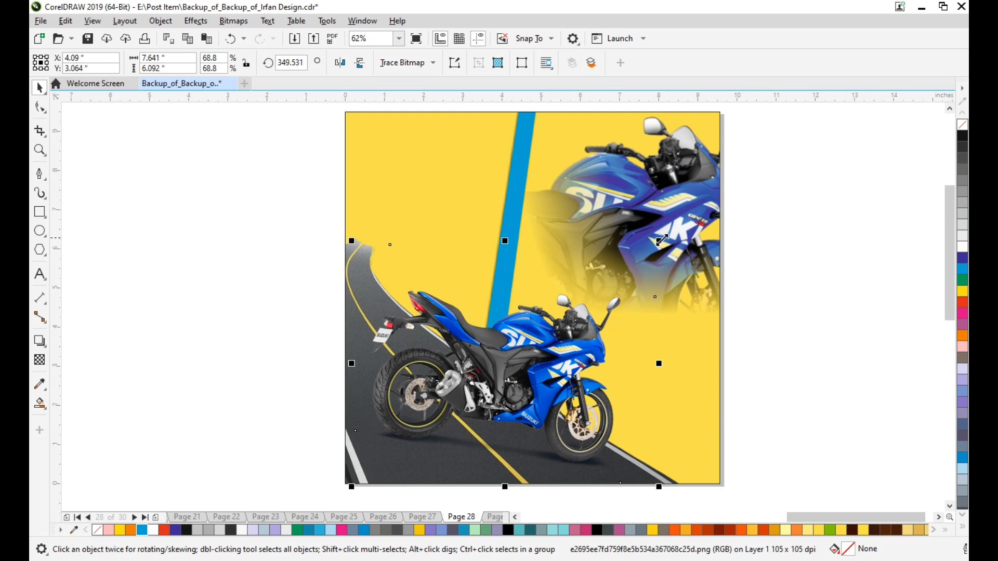
# Enlarge the motorcycle proportionally to about 9.3 inches wide and nudge it left to a horizontal center of about 4.24 inches.
pyautogui.moveTo(661, 240); pyautogui.dragTo(728, 166)
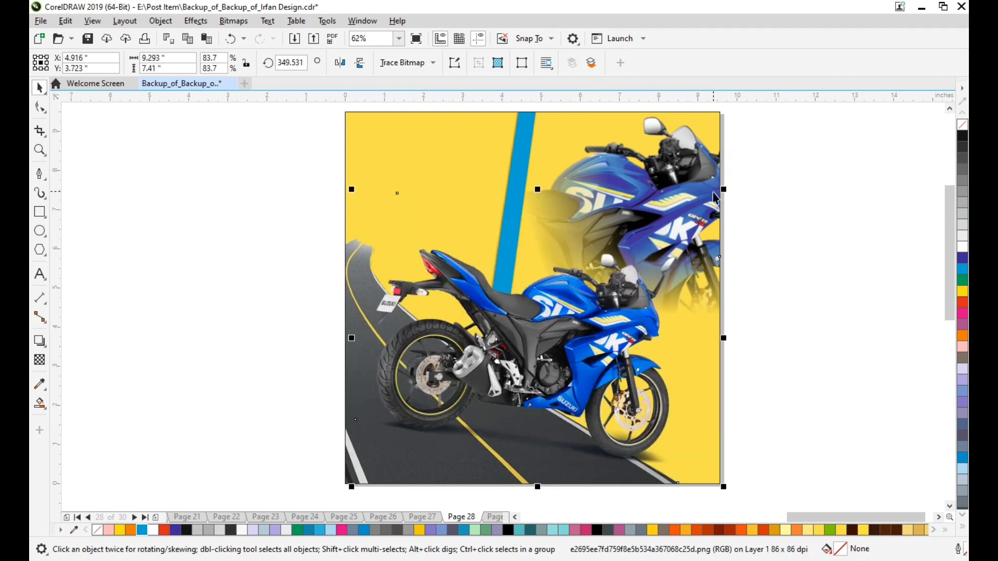
pyautogui.press('Left')
pyautogui.press('Left')
pyautogui.press('Left')
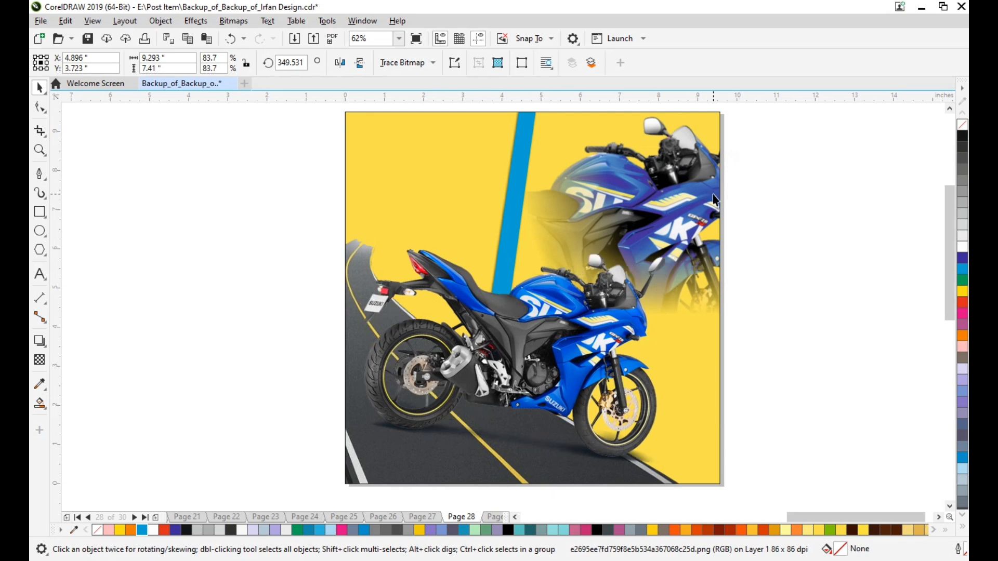
pyautogui.press('Left')
pyautogui.press('Left')
pyautogui.press('Left')
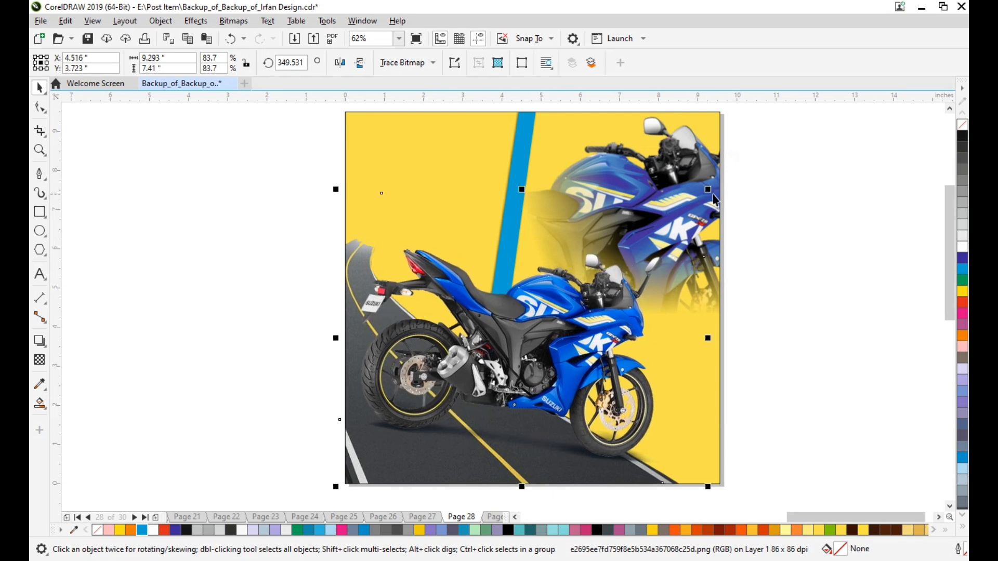
pyautogui.press('Left')
pyautogui.press('Left')
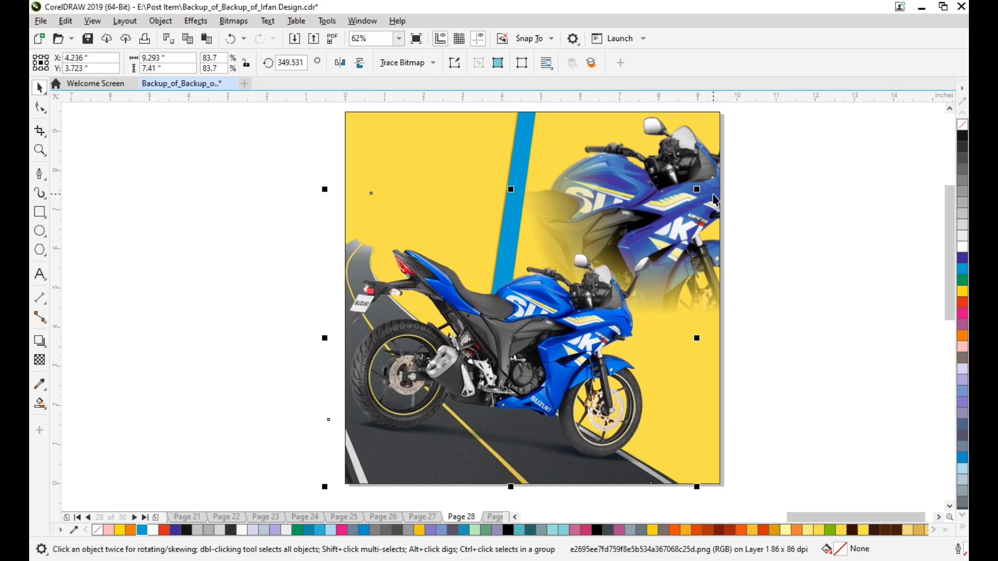
# PowerClip the enlarged motorcycle inside the yellow background frame and clear the selection.
pyautogui.scroll(-1, 405, 343)
pyautogui.rightClick(404, 344)
pyautogui.click(454, 362)
pyautogui.click(367, 141)
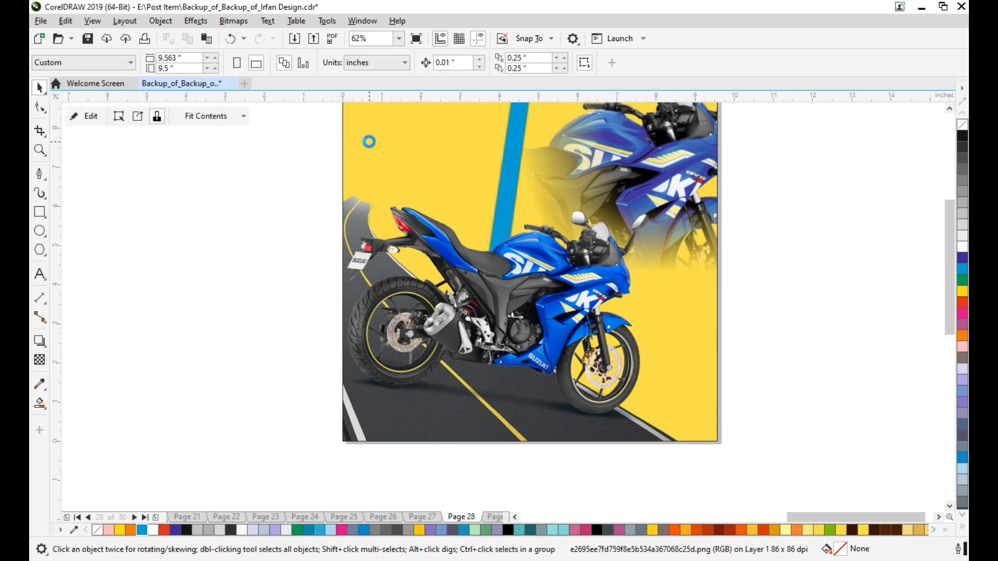
pyautogui.click(254, 282)
# Bring the off-page "KTM RC" text onto the design above the motorcycle and shrink it to about 210 pt.
pyautogui.scroll(-4, 270, 344)
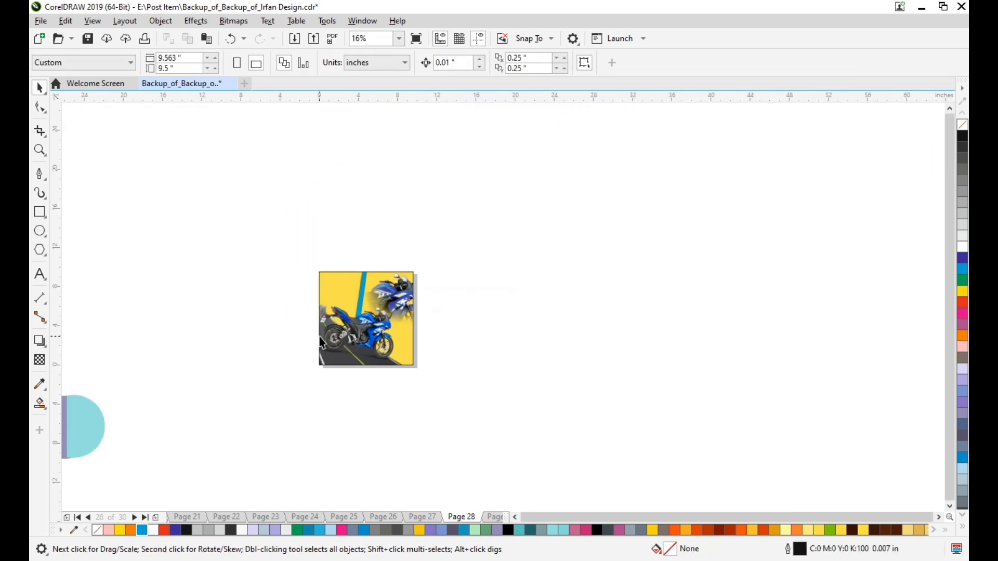
pyautogui.hscroll(-5, 280, 374)
pyautogui.scroll(-1, 261, 402)
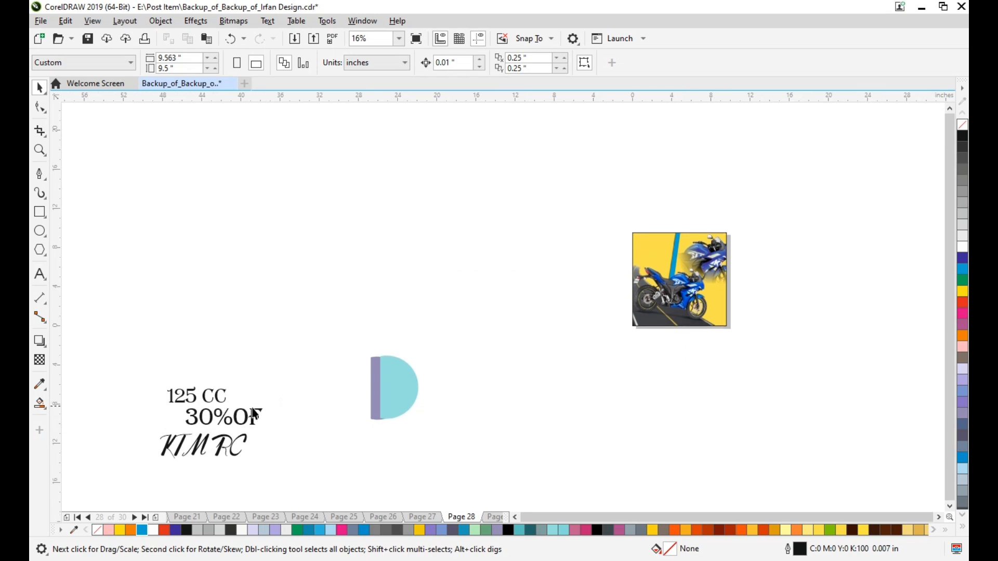
pyautogui.moveTo(208, 444); pyautogui.dragTo(665, 247)
pyautogui.scroll(5, 692, 253)
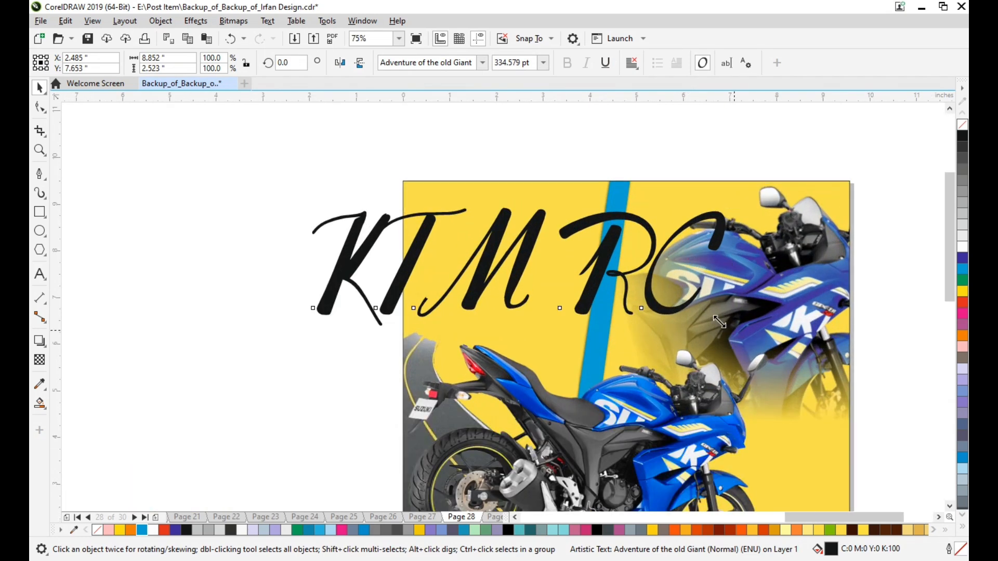
pyautogui.moveTo(718, 321); pyautogui.dragTo(658, 288)
pyautogui.moveTo(528, 267); pyautogui.dragTo(632, 318)
# Put "RC" on a second line and break the text apart into separate "KTM" and "RC" objects.
pyautogui.doubleClick(624, 297)
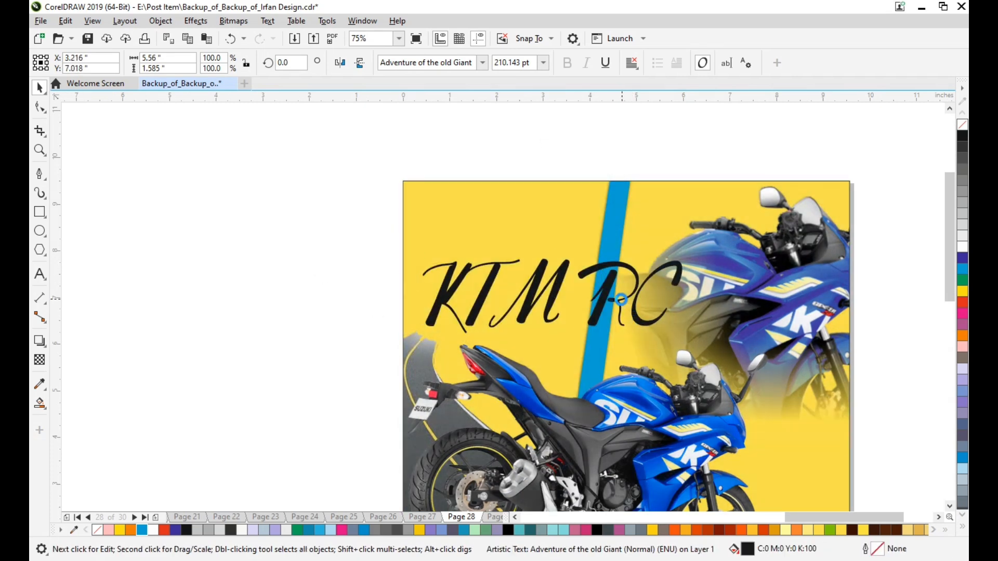
pyautogui.click(607, 297)
pyautogui.press('Return')
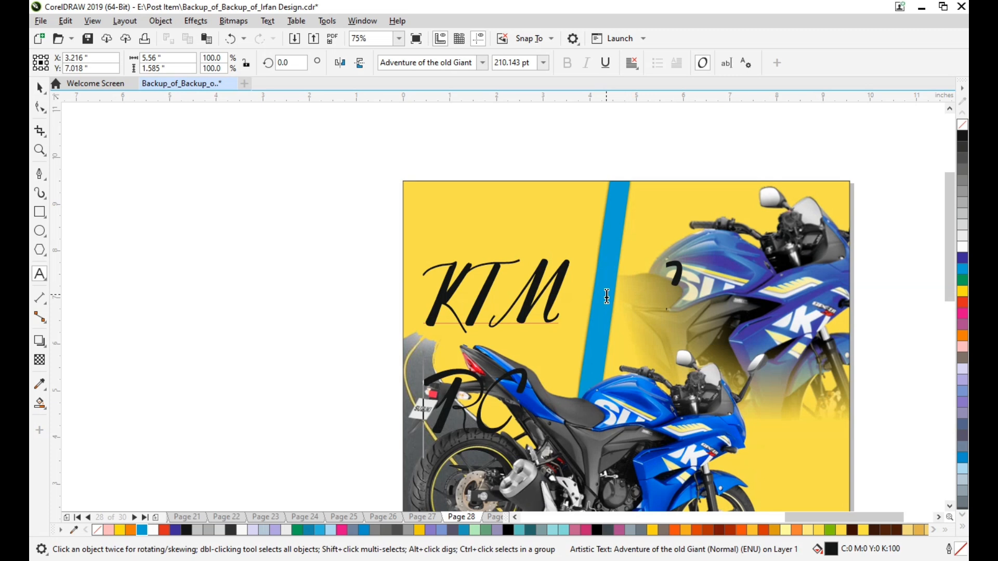
pyautogui.hotkey('ctrl', 'z')
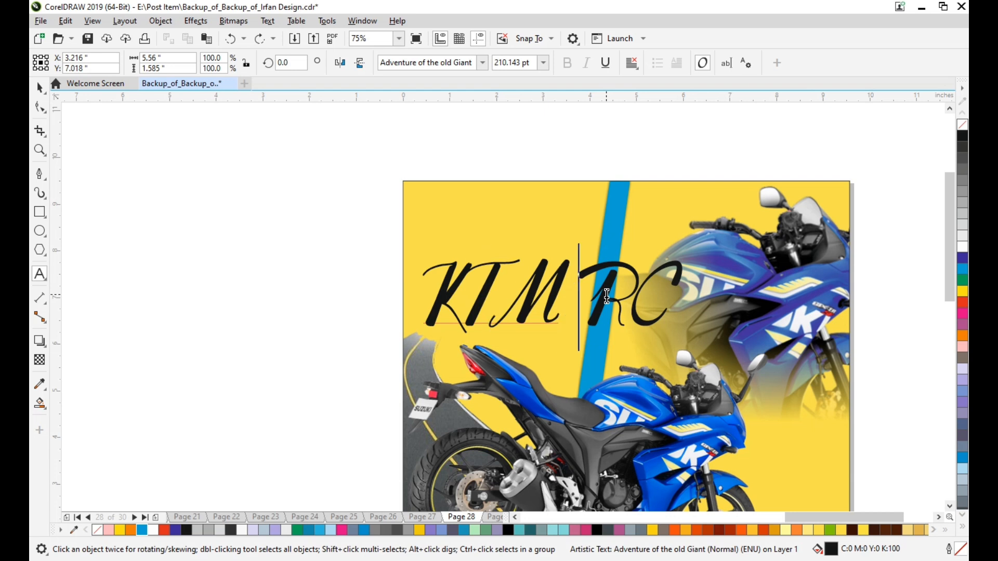
pyautogui.press('Return')
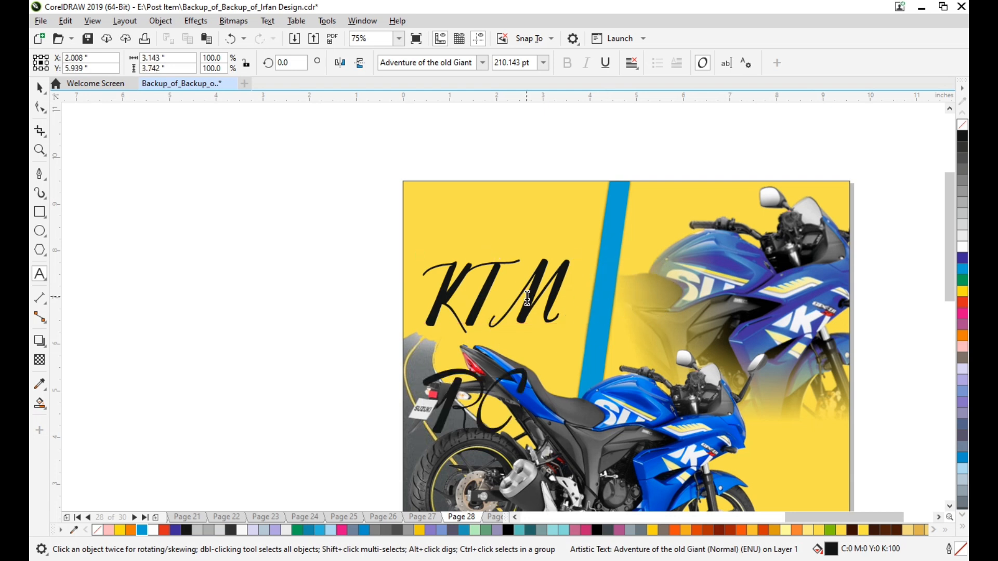
pyautogui.hotkey('ctrl', 'space')
pyautogui.hotkey('ctrl', 'k')
pyautogui.click(266, 289)
# Enlarge the "KTM" text to about 357 pt and move it right across the cyan strip.
pyautogui.click(477, 312)
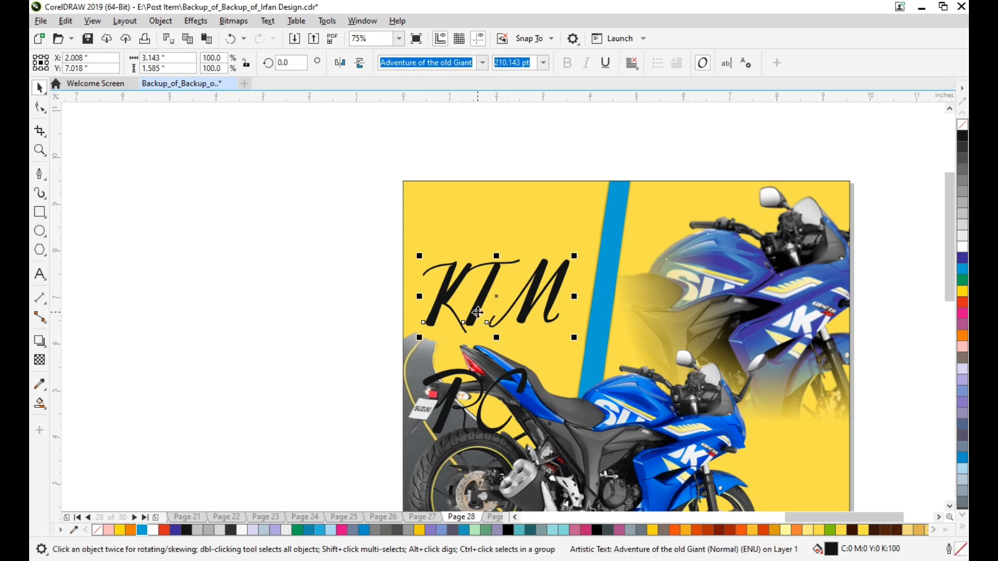
pyautogui.moveTo(577, 340); pyautogui.dragTo(624, 363)
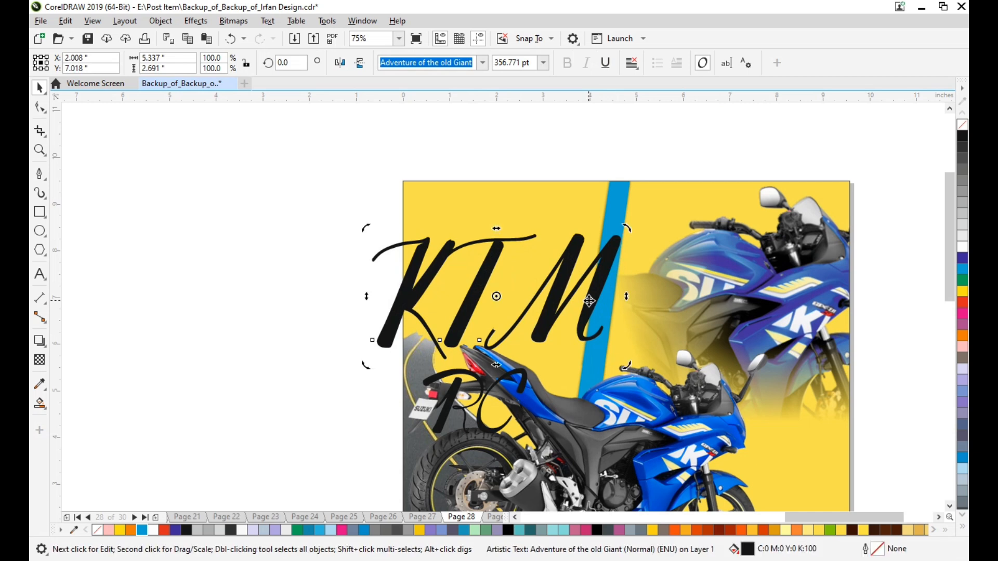
pyautogui.moveTo(588, 301); pyautogui.dragTo(653, 299)
pyautogui.click(402, 352)
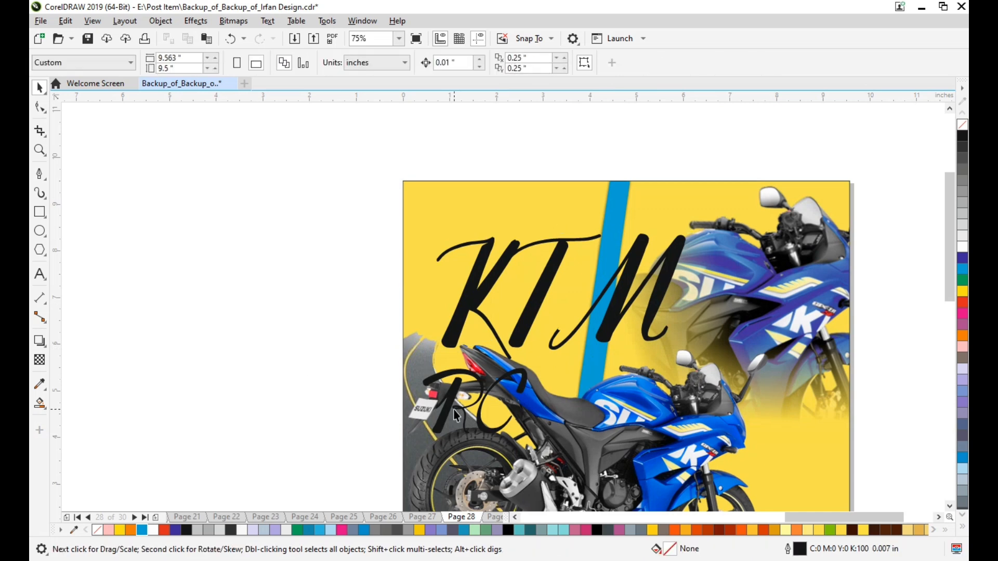
# Place "RC" directly above "KTM" on the yellow area, with both in blue and "KTM" at about 146 pt.
pyautogui.moveTo(447, 400); pyautogui.dragTo(469, 227)
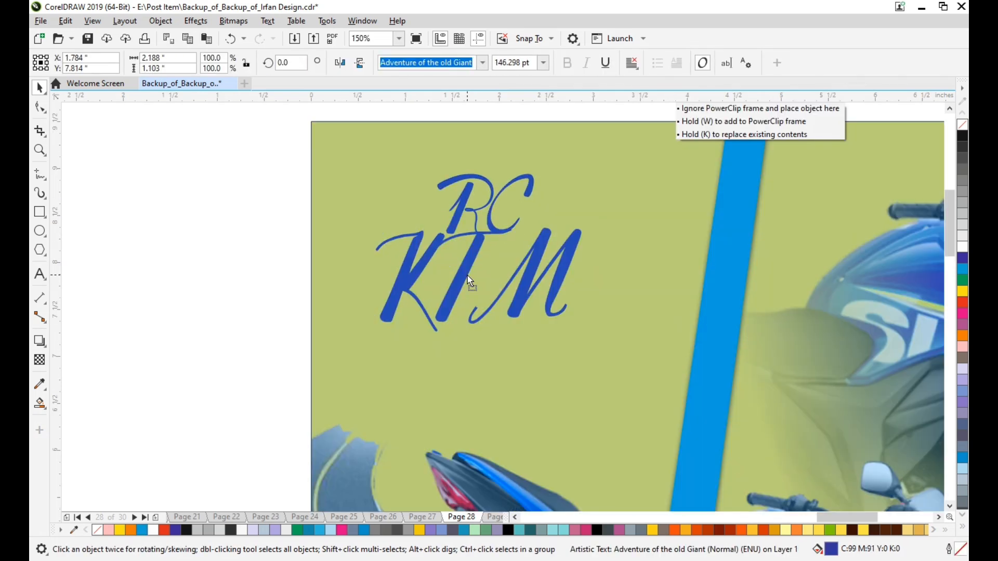
pyautogui.moveTo(467, 275); pyautogui.dragTo(465, 276)
# Nudge "KTM" up in fine increments so the crossbar of its T joins the bottom of "RC".
pyautogui.scroll(4, 492, 236)
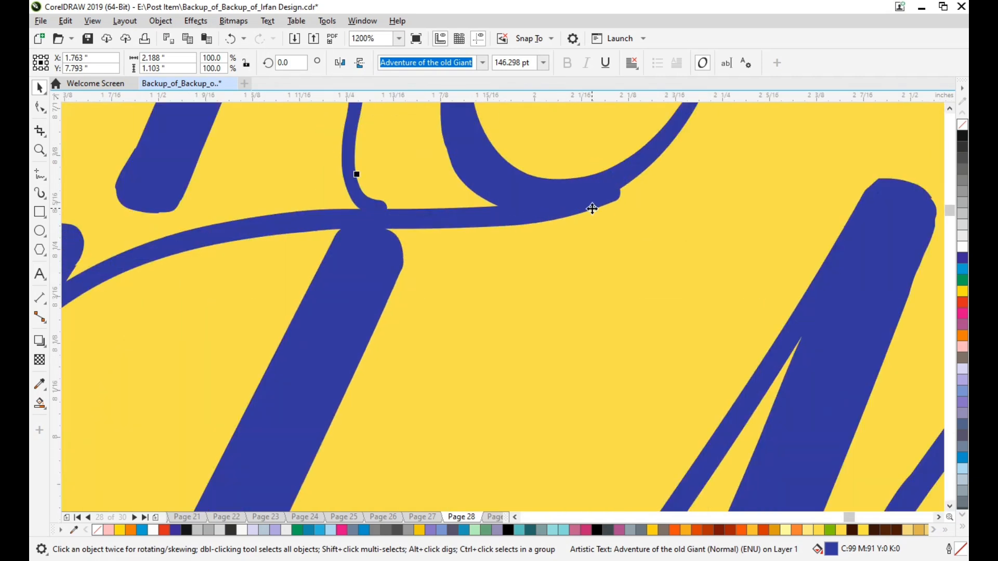
pyautogui.hotkey('shift', 'Up')
pyautogui.hotkey('shift', 'Down')
pyautogui.hotkey('ctrl', 'Up')
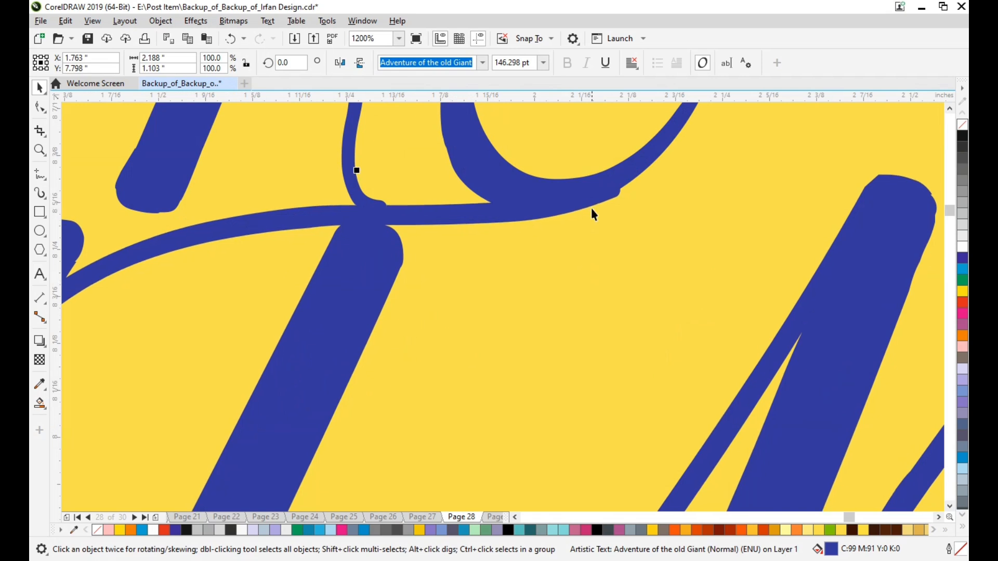
pyautogui.hotkey('ctrl', 'Up')
pyautogui.hotkey('ctrl', 'Up')
pyautogui.scroll(-2, 592, 210)
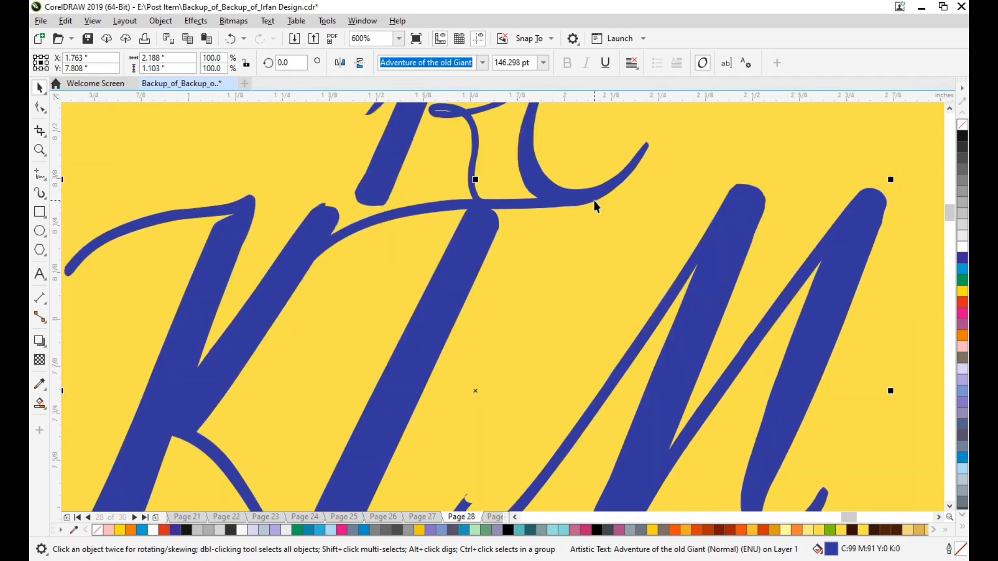
pyautogui.scroll(4, 593, 200)
pyautogui.scroll(-1, 615, 207)
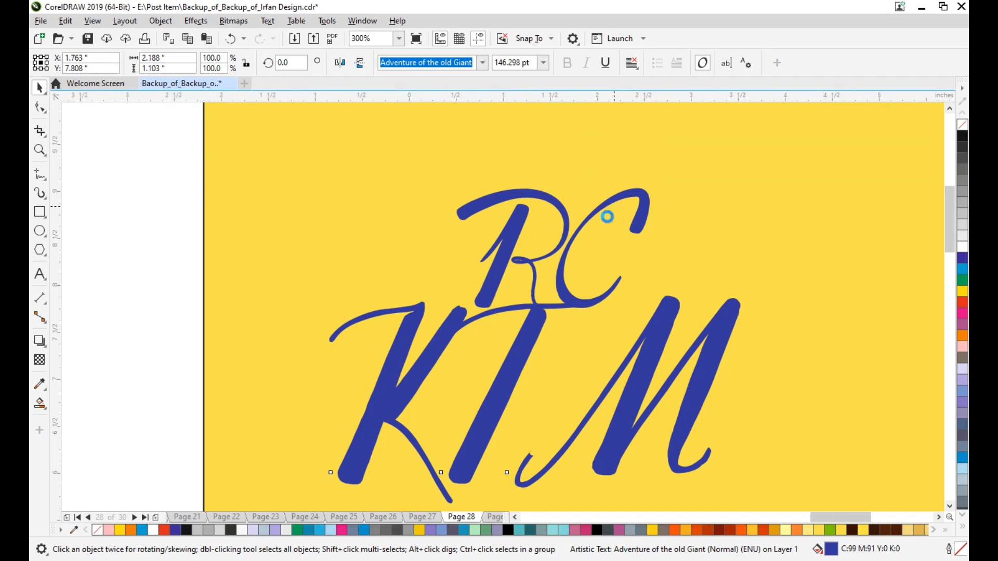
# Enlarge the "RC" and "KTM" lettering together to about 3.3 by 2.5 inches and move it down on the yellow area.
pyautogui.click(389, 308)
pyautogui.moveTo(725, 413); pyautogui.dragTo(726, 415)
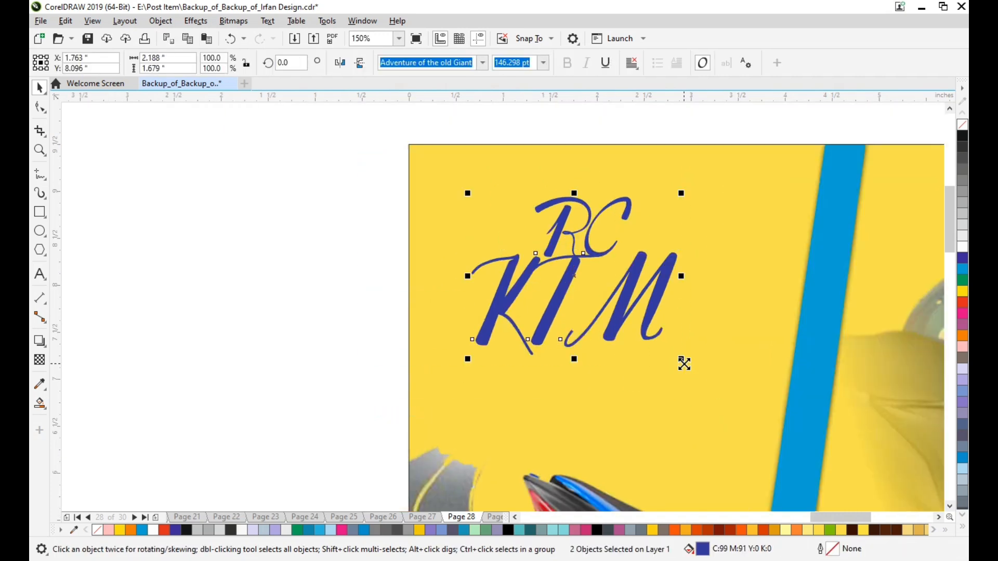
pyautogui.moveTo(679, 358); pyautogui.dragTo(734, 419)
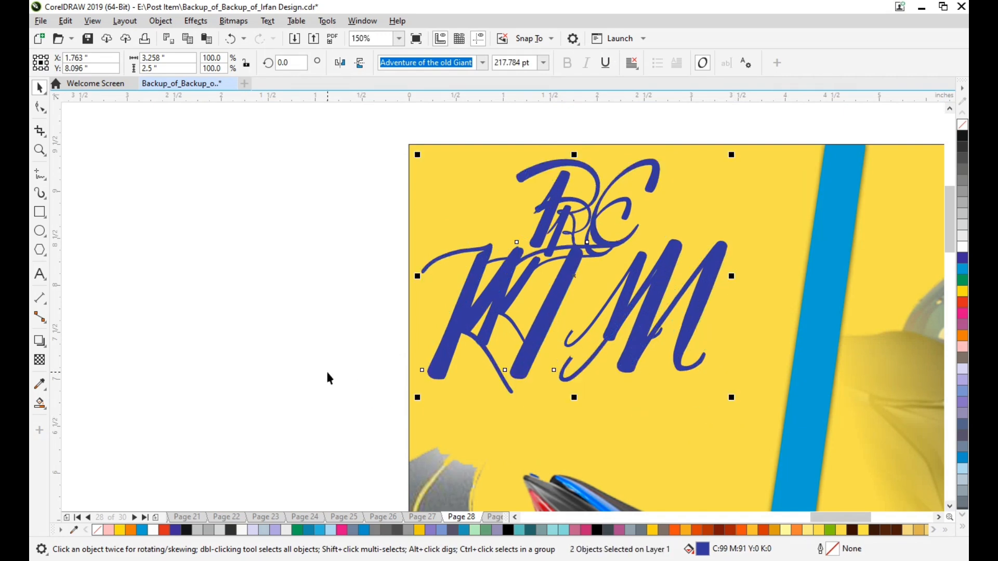
pyautogui.hotkey('ctrl', 'z')
pyautogui.moveTo(677, 360); pyautogui.dragTo(724, 407)
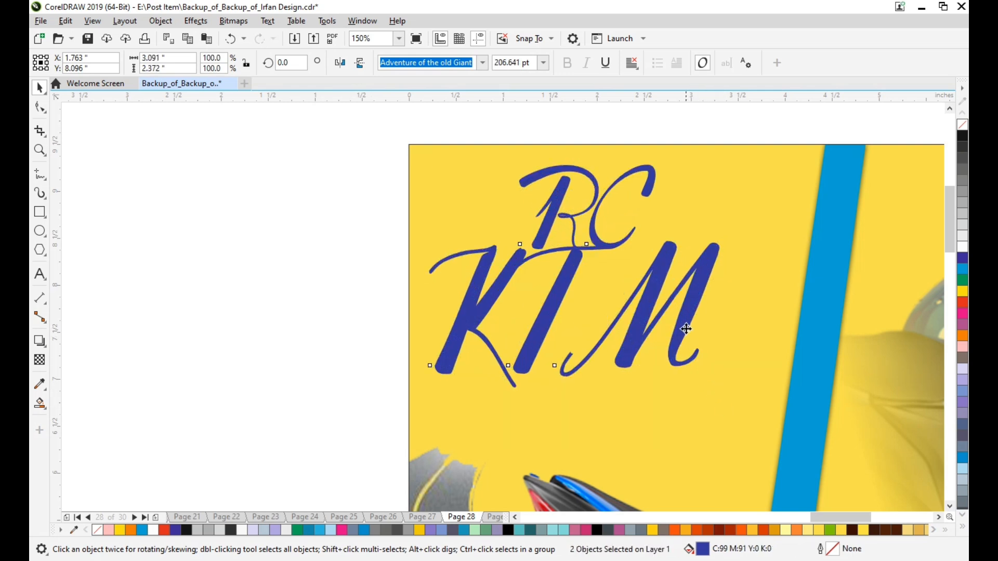
pyautogui.moveTo(684, 329); pyautogui.dragTo(702, 369)
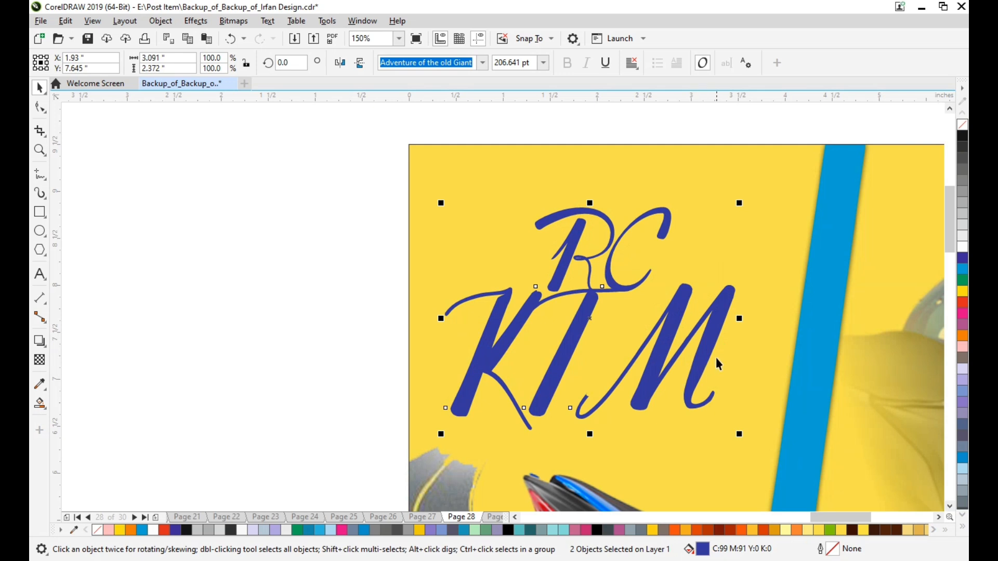
pyautogui.moveTo(739, 434); pyautogui.dragTo(748, 441)
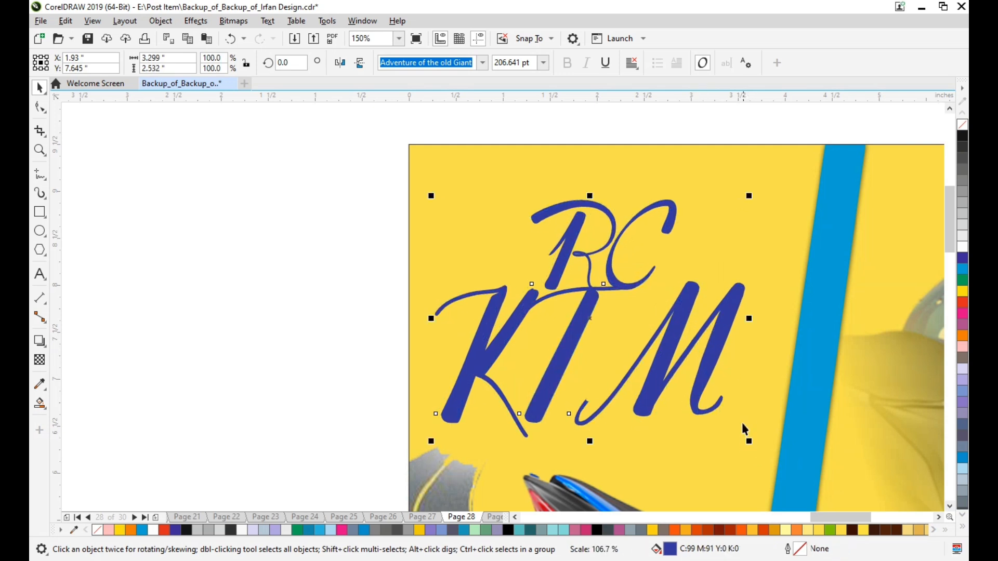
pyautogui.moveTo(708, 360); pyautogui.dragTo(723, 396)
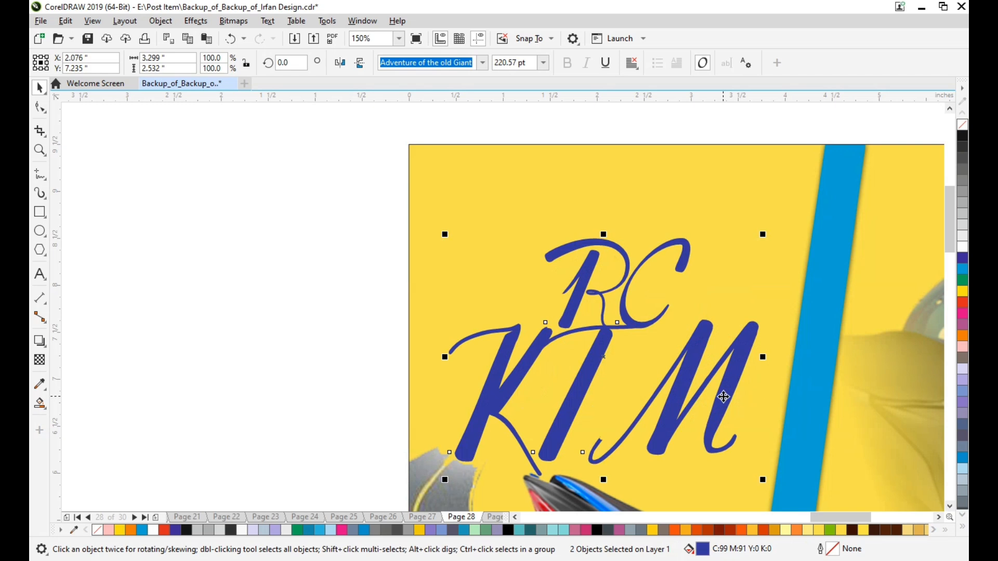
pyautogui.click(236, 382)
# Bring the "125 CC" text from beside the page to just under the M of "KTM" and size it to about 30 pt.
pyautogui.scroll(-5, 516, 391)
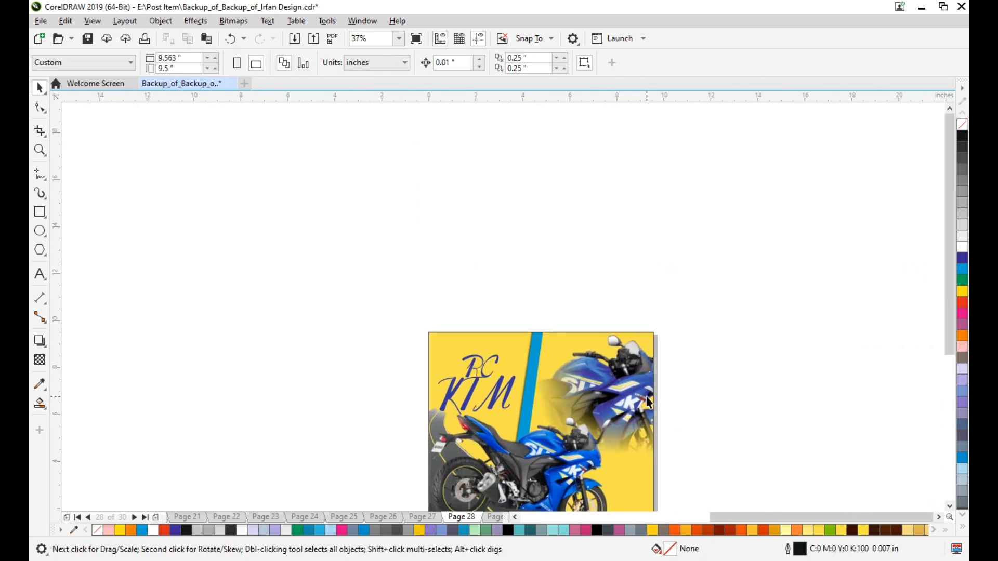
pyautogui.scroll(-5, 648, 401)
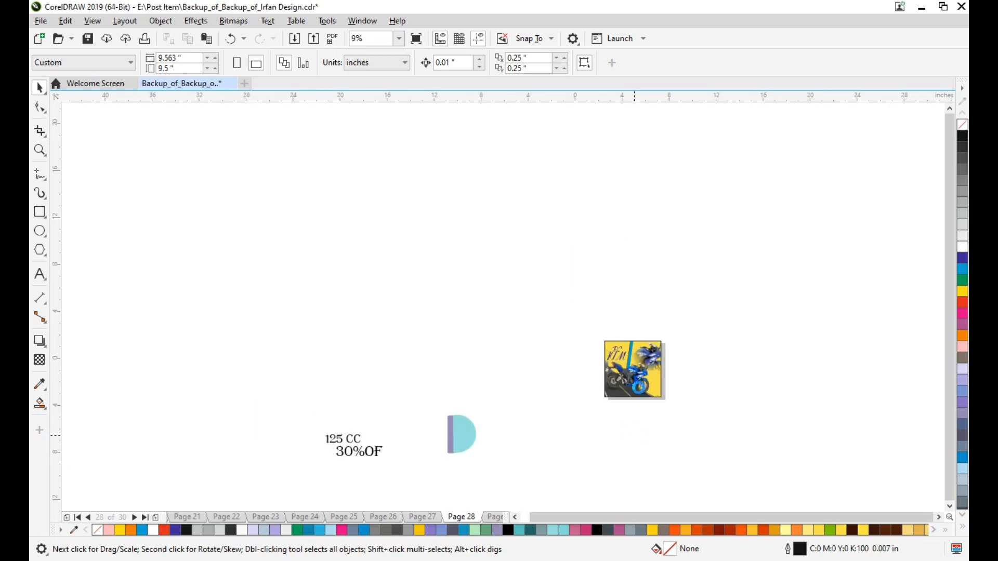
pyautogui.scroll(3, 562, 437)
pyautogui.click(180, 456)
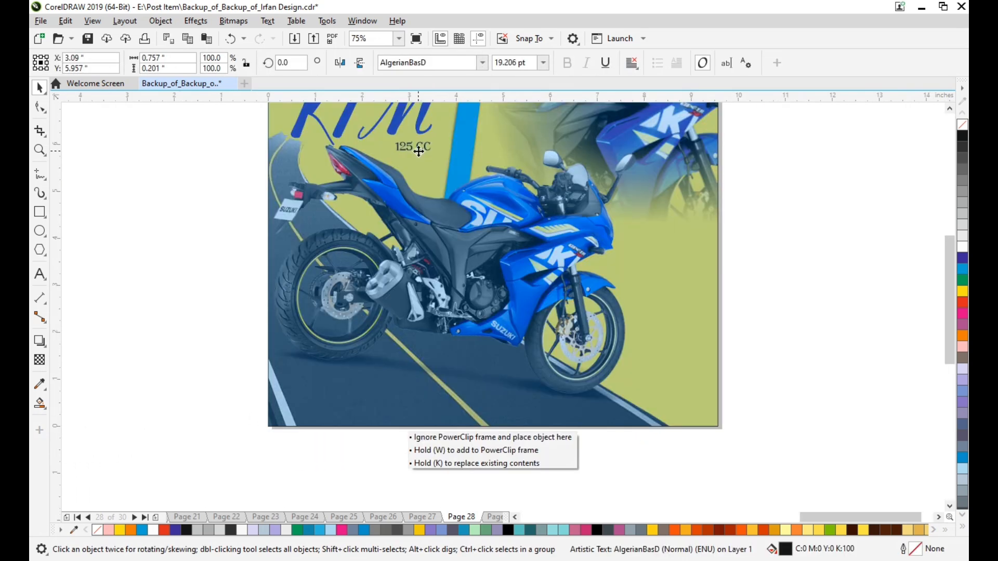
pyautogui.moveTo(416, 149); pyautogui.dragTo(414, 147)
pyautogui.scroll(2, 390, 142)
pyautogui.scroll(1, 370, 141)
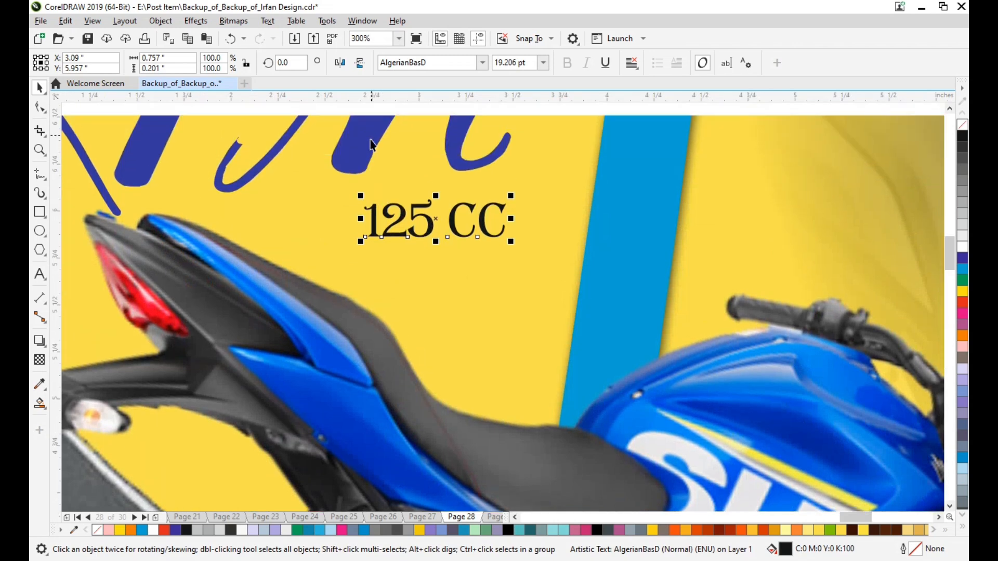
pyautogui.scroll(1, 372, 145)
pyautogui.moveTo(510, 282)
pyautogui.mouseDown()
pyautogui.moveTo(553, 325)
pyautogui.moveTo(539, 270)
pyautogui.moveTo(525, 283)
pyautogui.mouseUp()
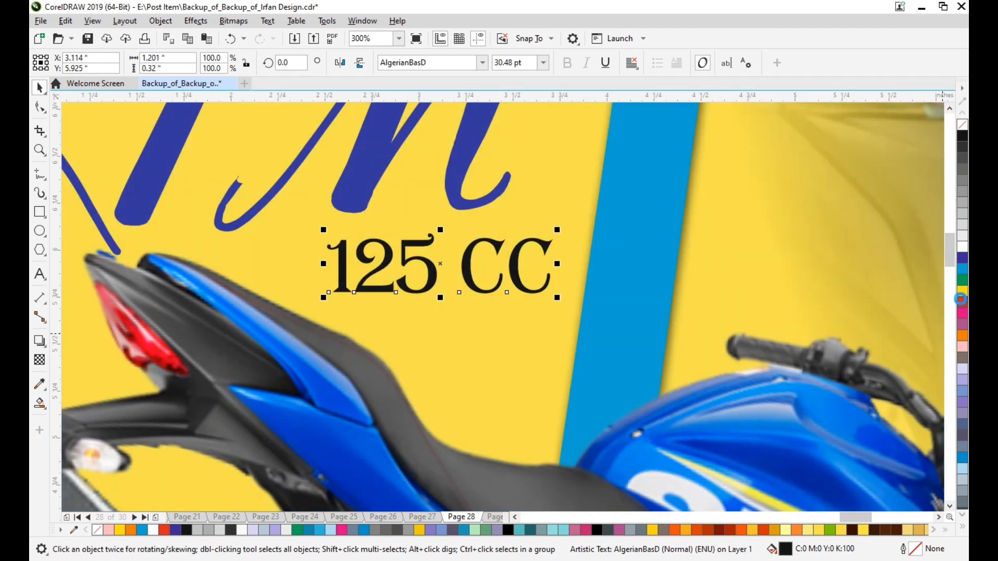
# Fill the "125 CC" text with dark brown (C29 M98 Y100 K81) and deselect it.
pyautogui.click(961, 301)
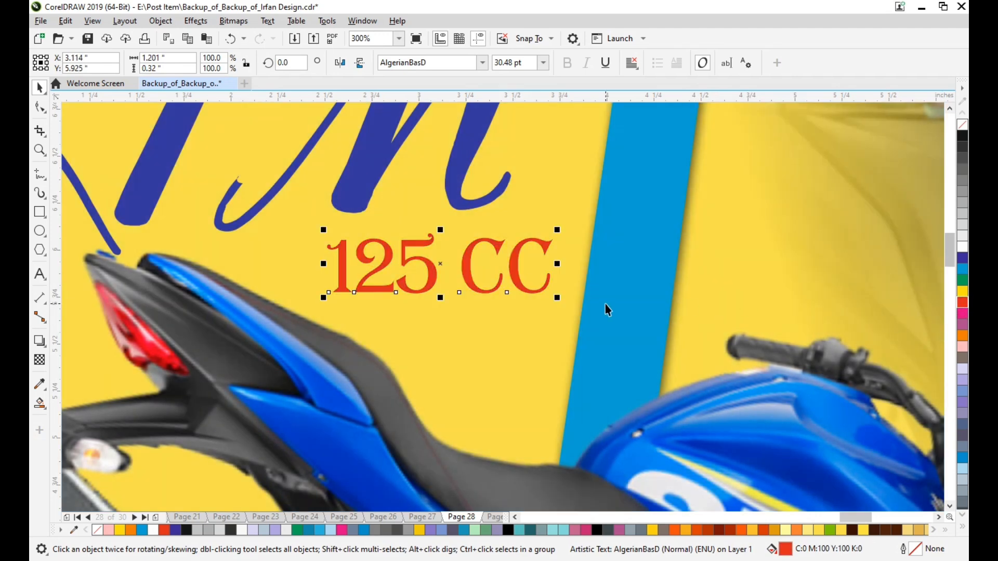
pyautogui.click(852, 530)
pyautogui.scroll(-3, 585, 383)
pyautogui.scroll(2, 546, 361)
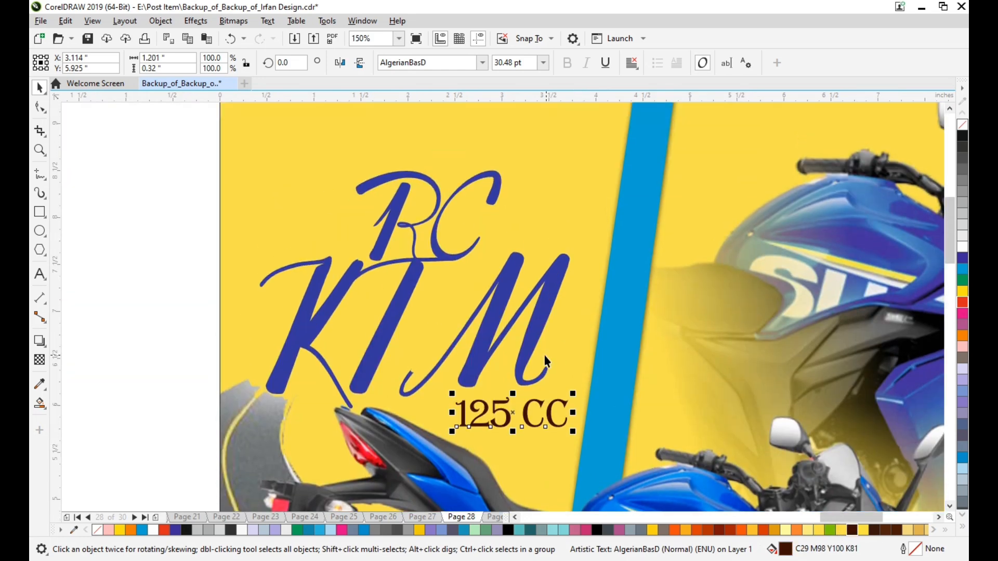
pyautogui.press('Escape')
# Bring the "30%OF" text onto the yellow area beside the front motorcycle's wheel at about 81 pt.
pyautogui.scroll(-5, 334, 353)
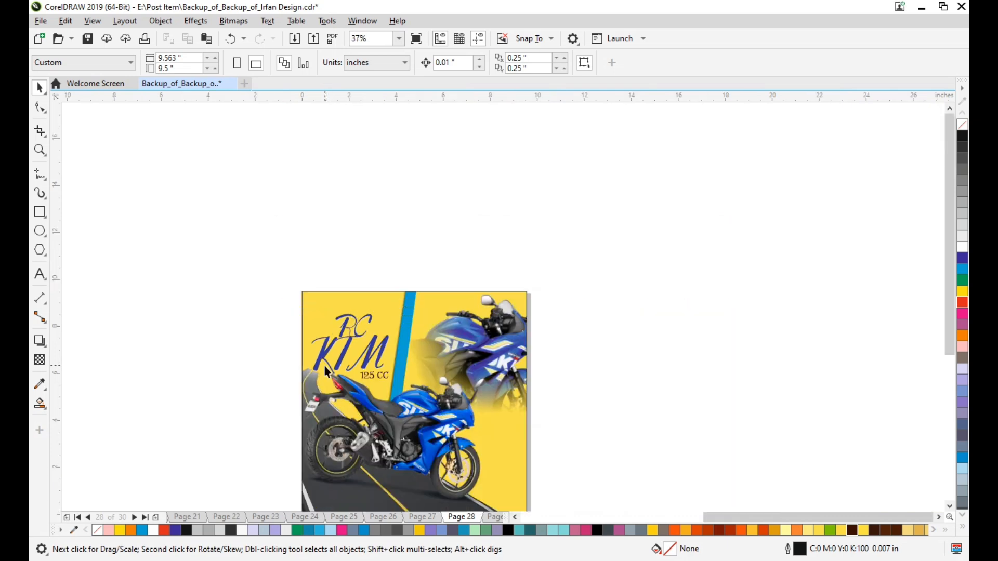
pyautogui.scroll(-4, 326, 365)
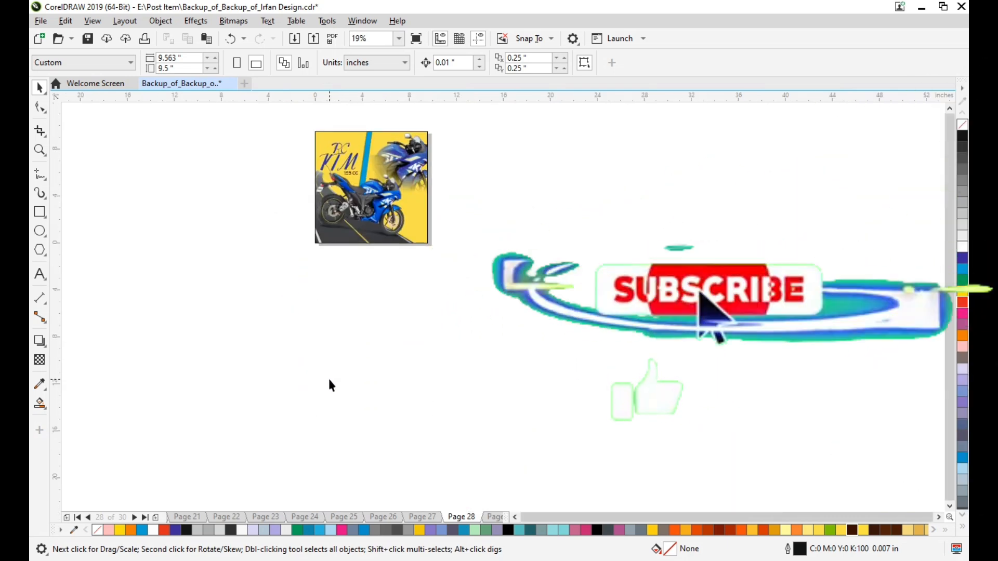
pyautogui.hscroll(-3, 328, 381)
pyautogui.hscroll(-3, 312, 379)
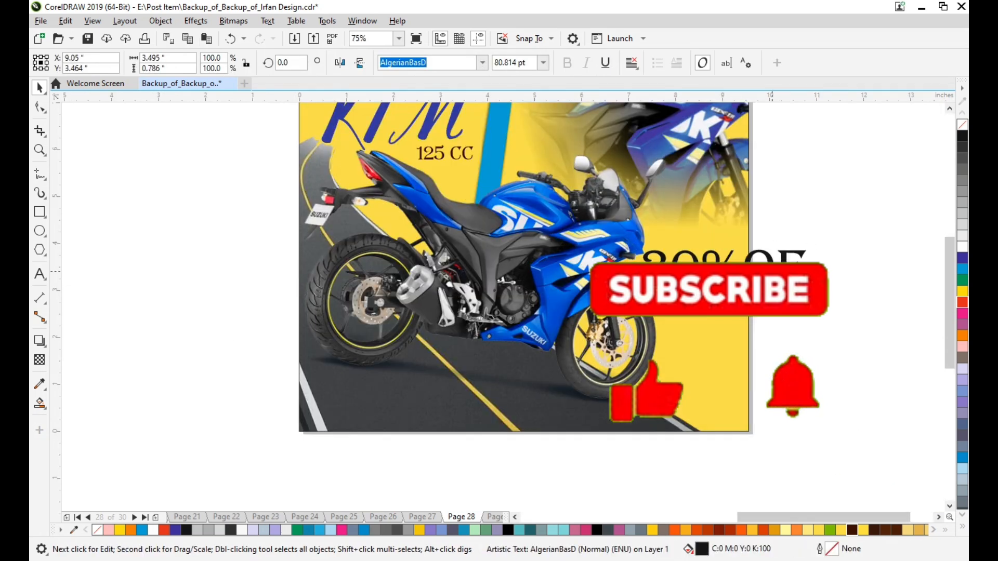
# Split "30%OF" into two centred lines, with "OF" under "30%", and tighten the line spacing.
pyautogui.click(746, 273)
pyautogui.press('Return')
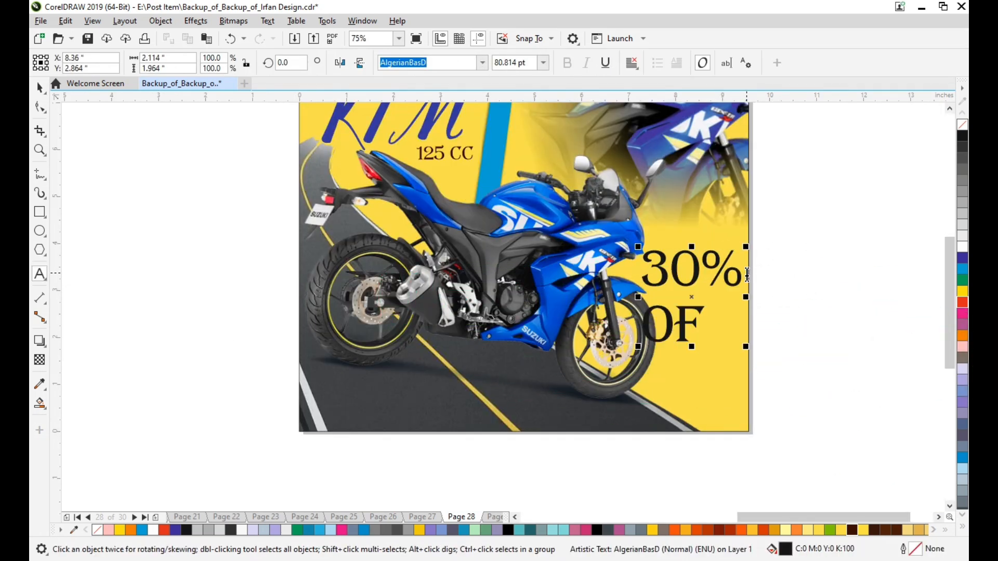
pyautogui.click(634, 63)
pyautogui.click(672, 108)
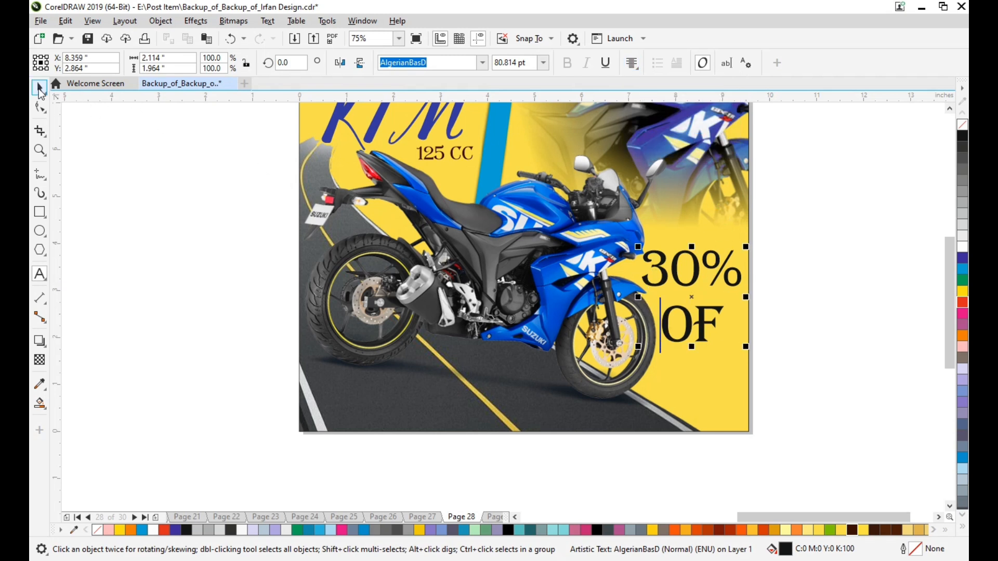
pyautogui.click(39, 112)
pyautogui.moveTo(636, 345); pyautogui.dragTo(635, 328)
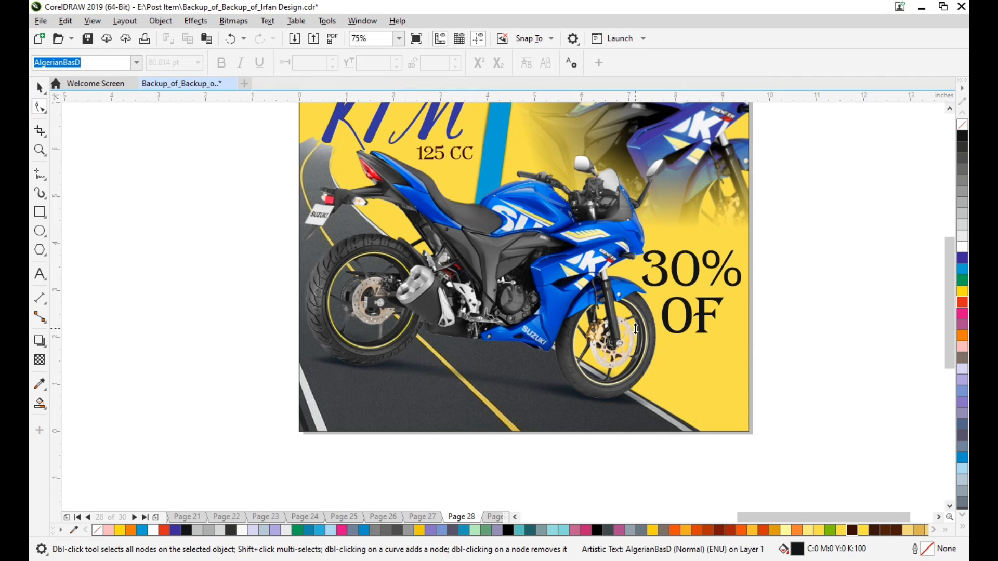
# Resize the "30% OF" text to about 74 pt and move it up beside the front motorcycle's fairing.
pyautogui.press('space')
pyautogui.moveTo(746, 245); pyautogui.dragTo(734, 262)
pyautogui.scroll(2, 728, 312)
pyautogui.scroll(2, 713, 348)
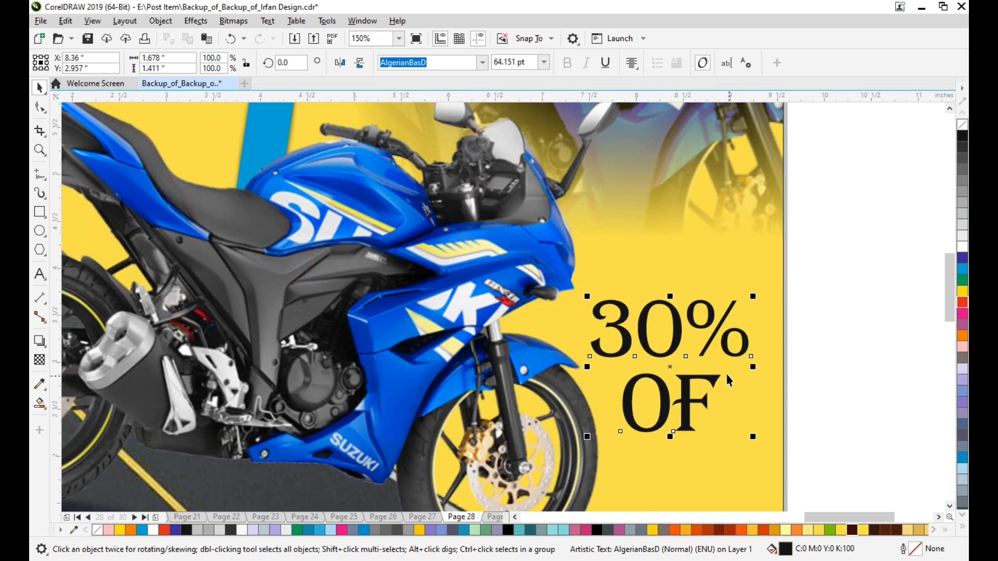
pyautogui.moveTo(691, 378); pyautogui.dragTo(698, 262)
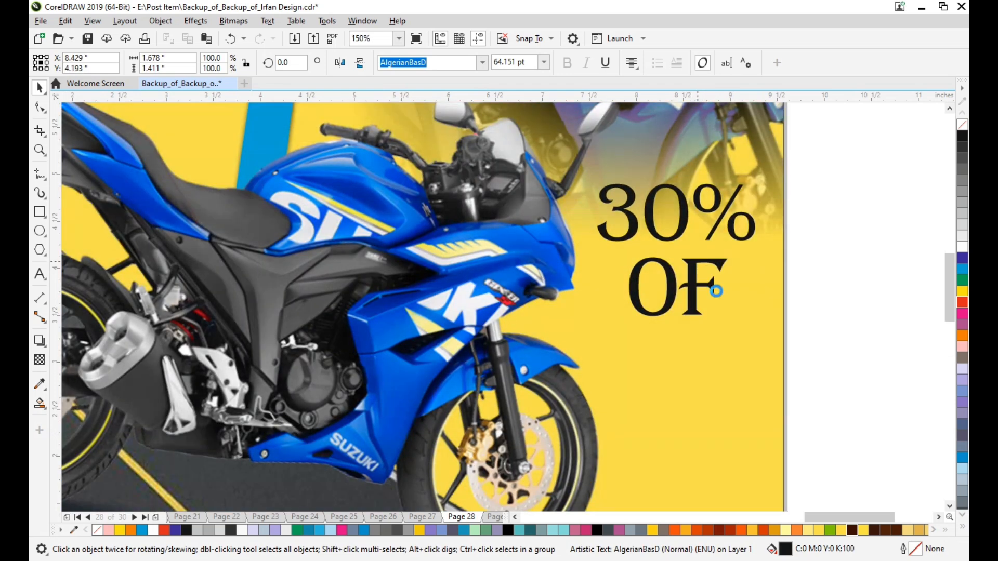
pyautogui.moveTo(769, 338); pyautogui.dragTo(770, 344)
# Give the "30% OF" text a white outline 0.015625 in wide.
pyautogui.scroll(1, 764, 322)
pyautogui.scroll(3, 760, 312)
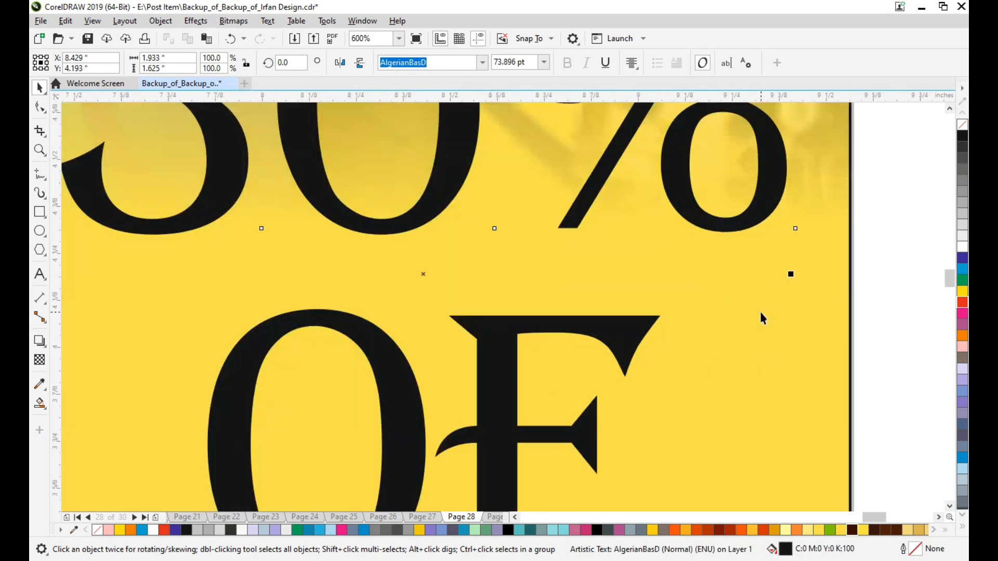
pyautogui.scroll(1, 752, 247)
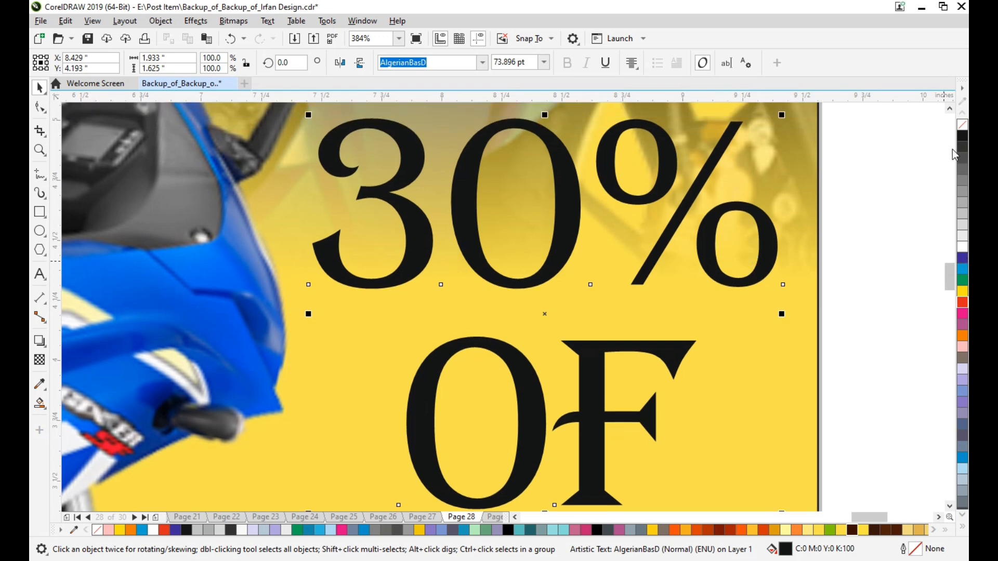
pyautogui.doubleClick(913, 553)
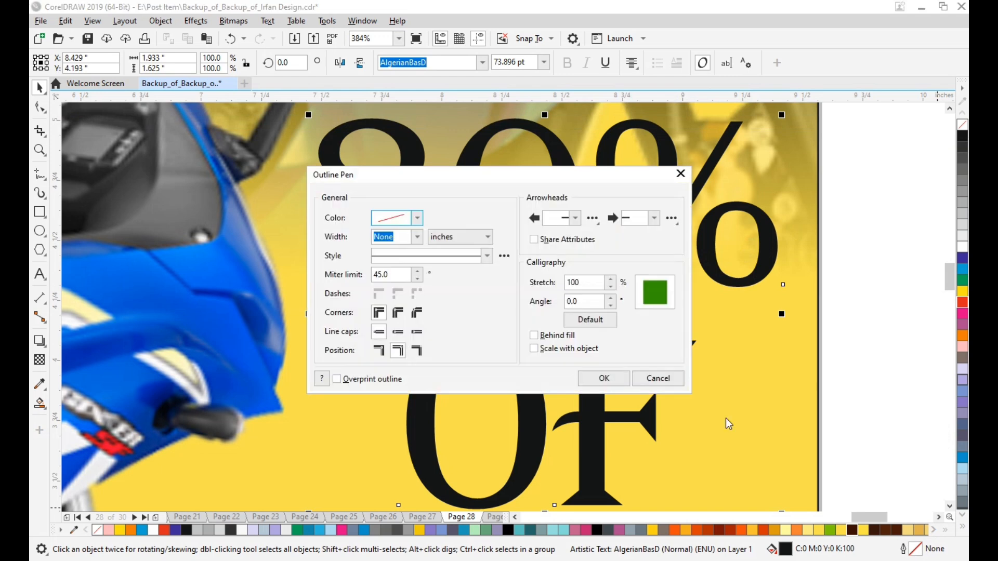
pyautogui.click(418, 219)
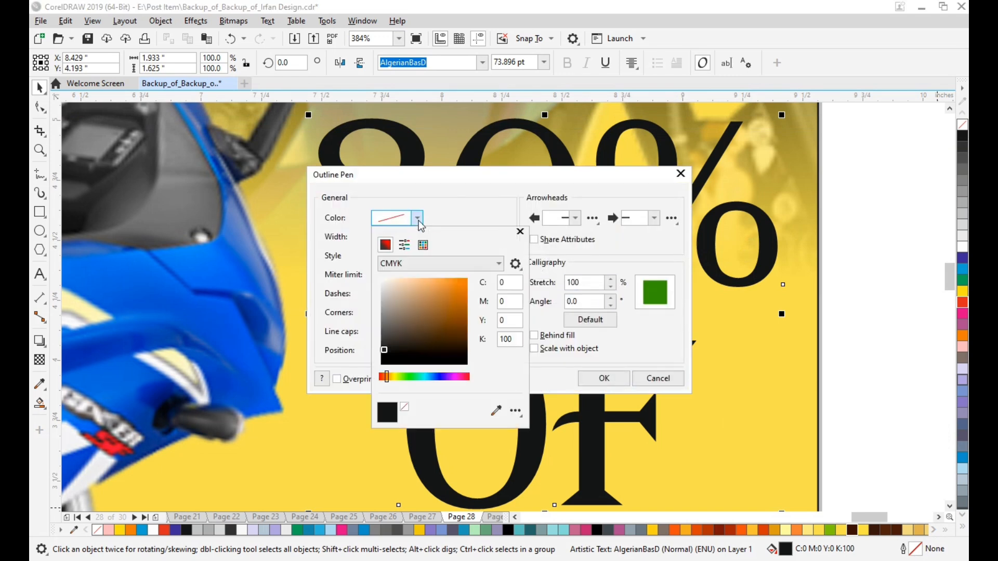
pyautogui.click(419, 221)
pyautogui.click(419, 220)
pyautogui.click(519, 232)
pyautogui.click(417, 237)
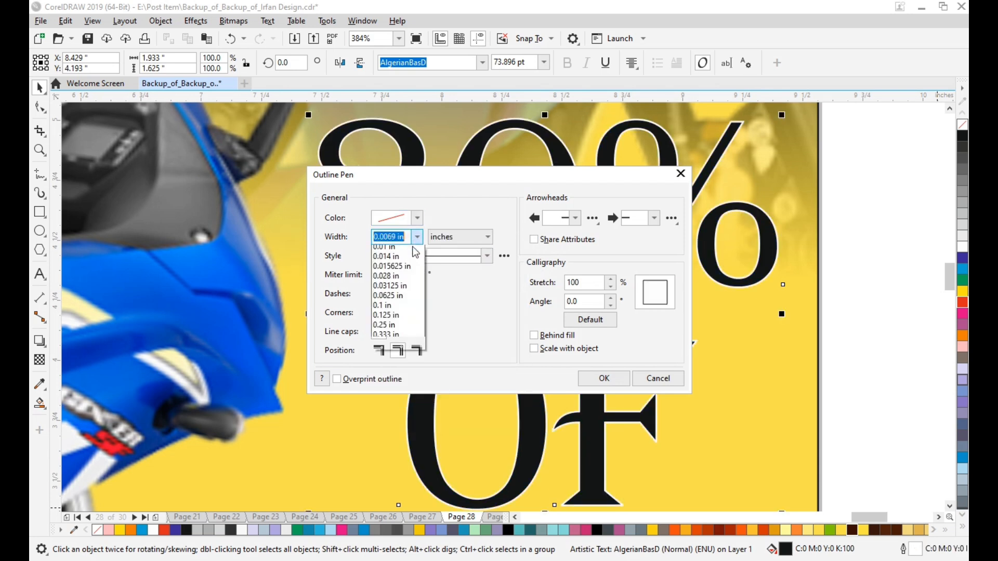
pyautogui.click(403, 303)
# Set the text outline to round corners, round line caps and outside position, then apply it and deselect the text.
pyautogui.click(398, 313)
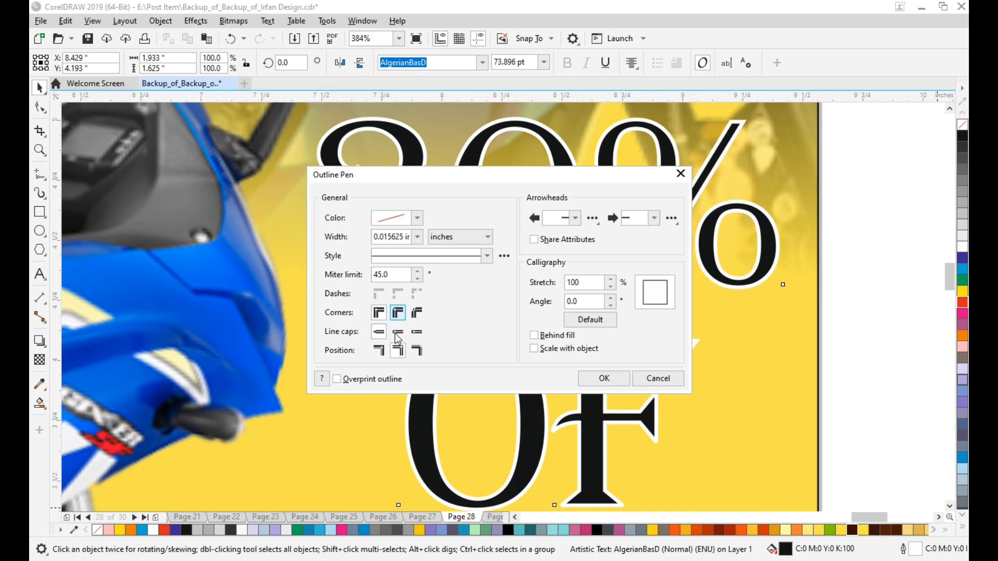
pyautogui.click(398, 332)
pyautogui.click(381, 351)
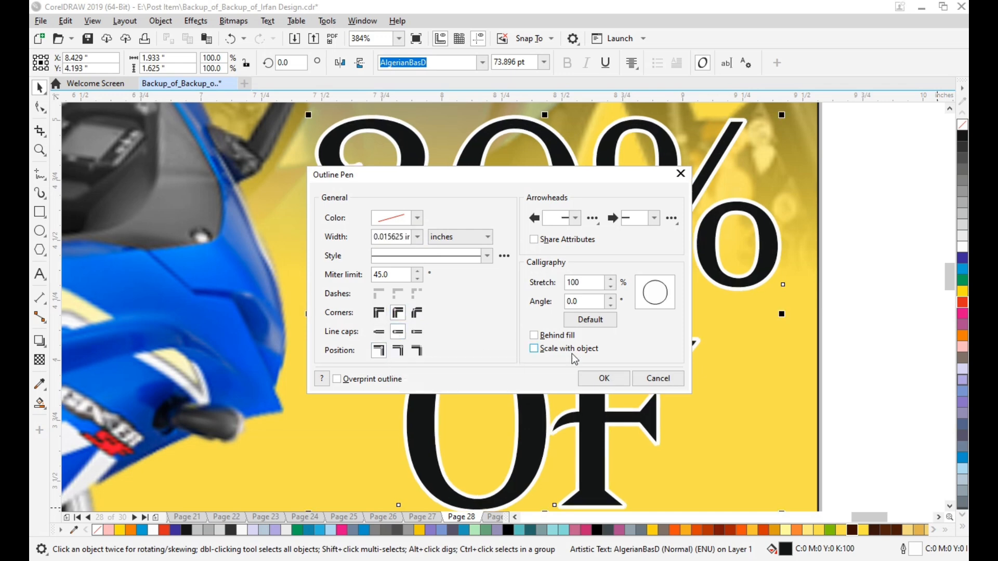
pyautogui.click(598, 378)
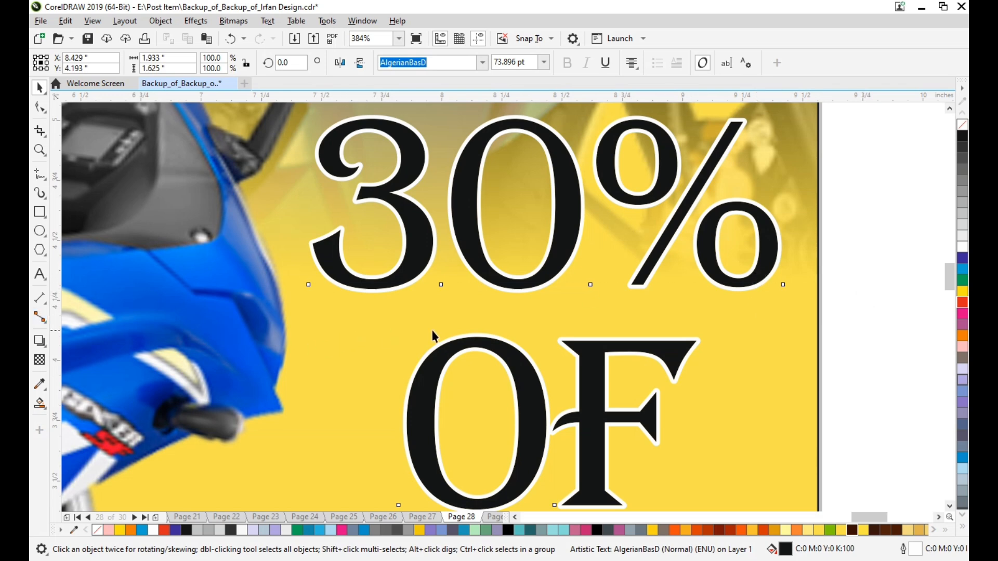
pyautogui.scroll(-4, 741, 303)
pyautogui.click(819, 296)
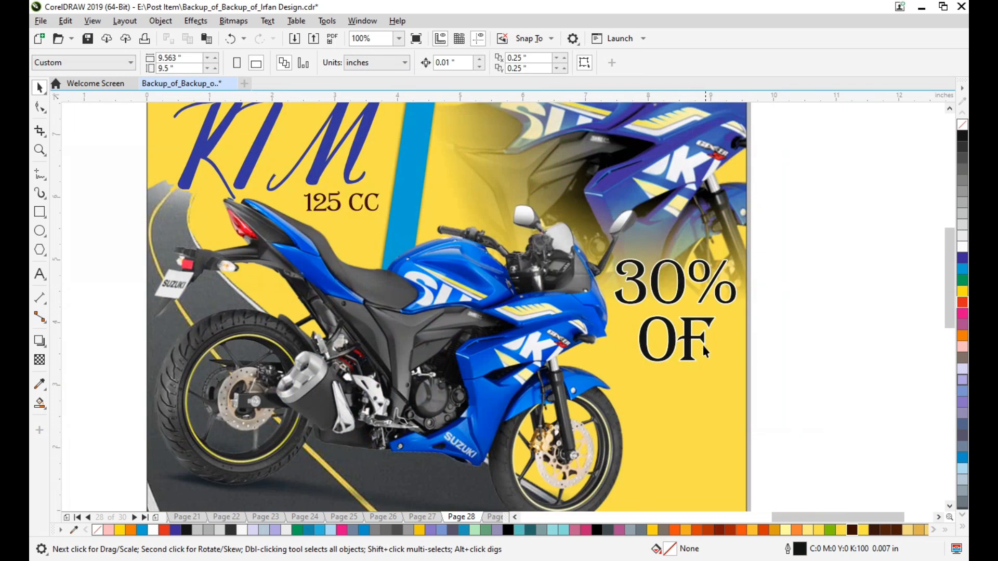
# Draw a horizontal 2-point line about 2.04 inches long between "30%" and "OF".
pyautogui.scroll(-1, 701, 351)
pyautogui.hscroll(-1, 700, 355)
pyautogui.scroll(2, 784, 324)
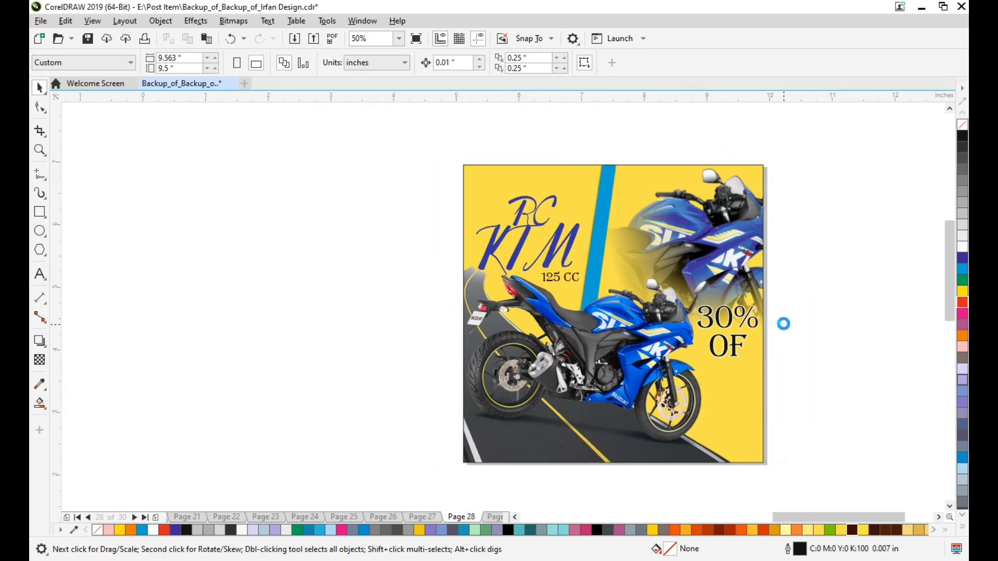
pyautogui.scroll(2, 731, 344)
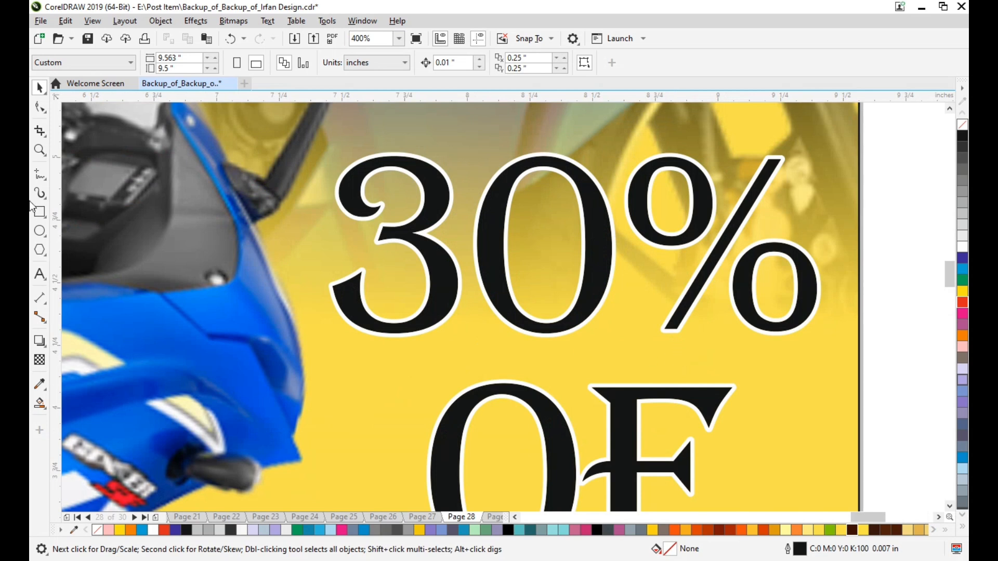
pyautogui.click(45, 180)
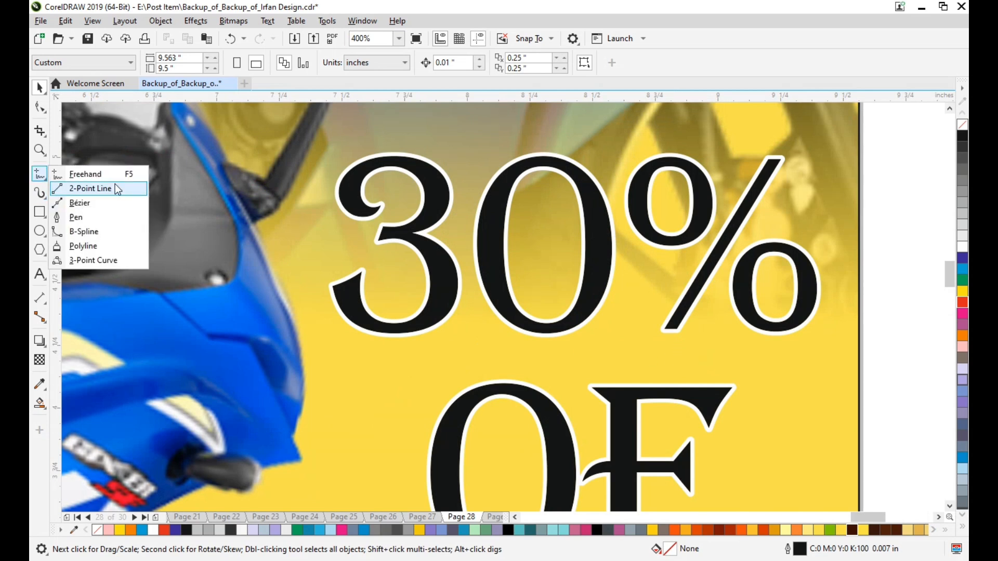
pyautogui.click(102, 192)
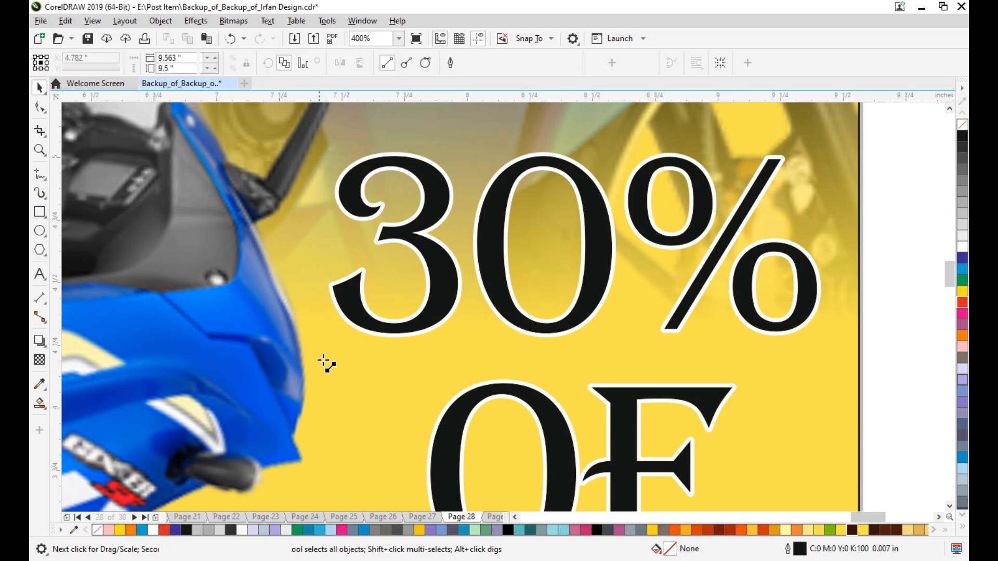
pyautogui.moveTo(319, 357); pyautogui.dragTo(710, 357)
pyautogui.moveTo(834, 398); pyautogui.dragTo(837, 398)
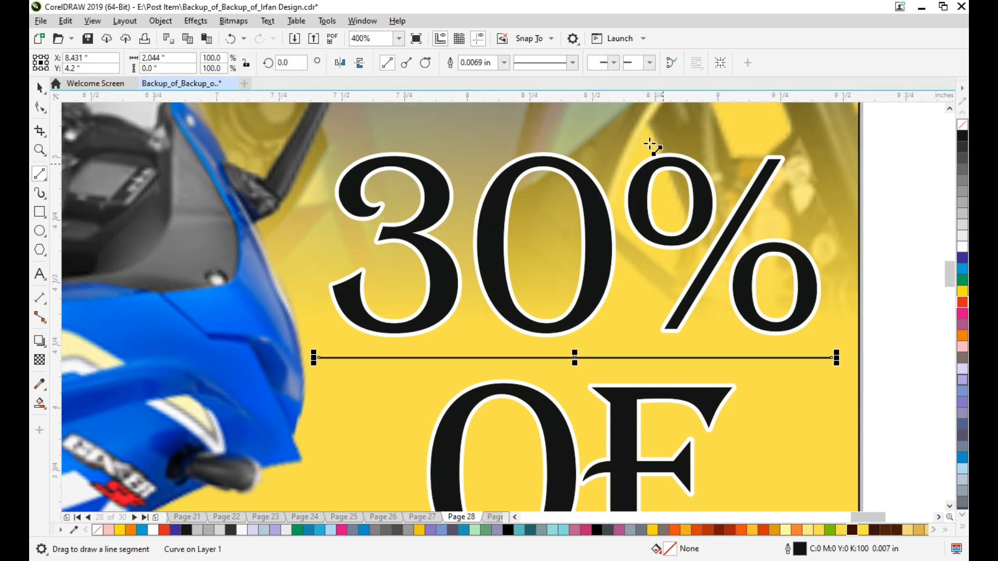
# Set the outline width of the line between "30%" and "OF" to 0.015625 in, and deselect it.
pyautogui.click(40, 107)
pyautogui.press('space')
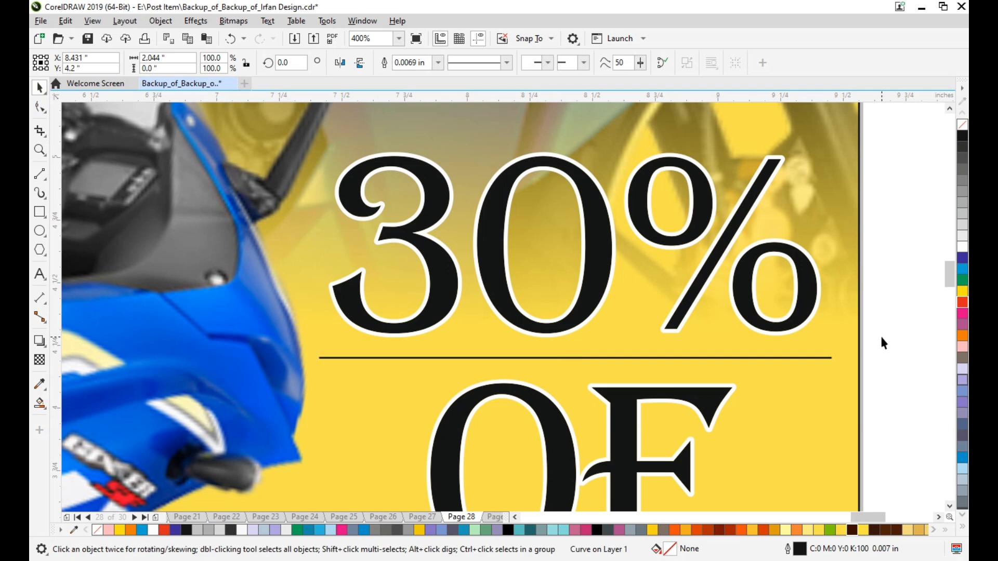
pyautogui.click(438, 63)
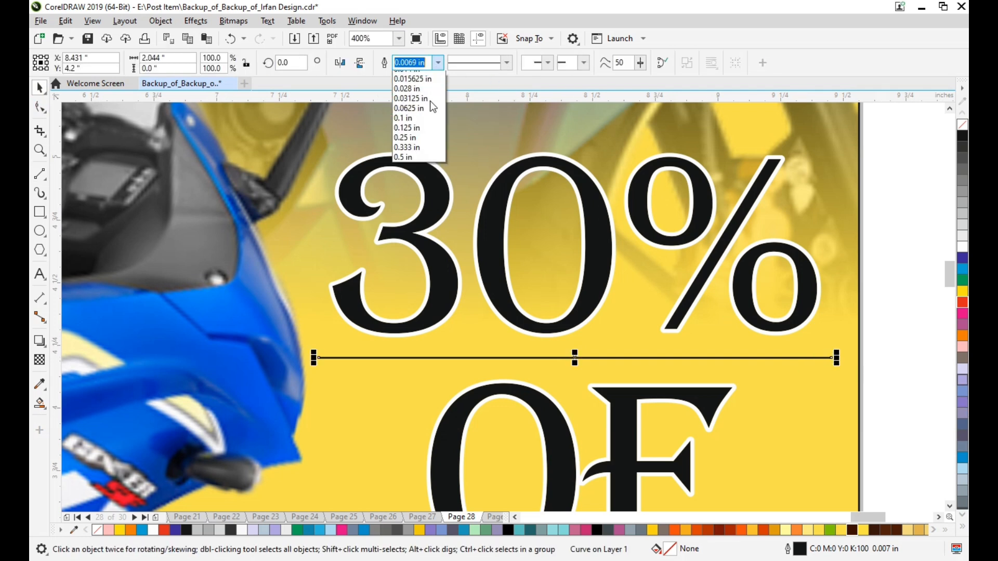
pyautogui.scroll(2, 426, 119)
pyautogui.click(429, 130)
pyautogui.click(905, 318)
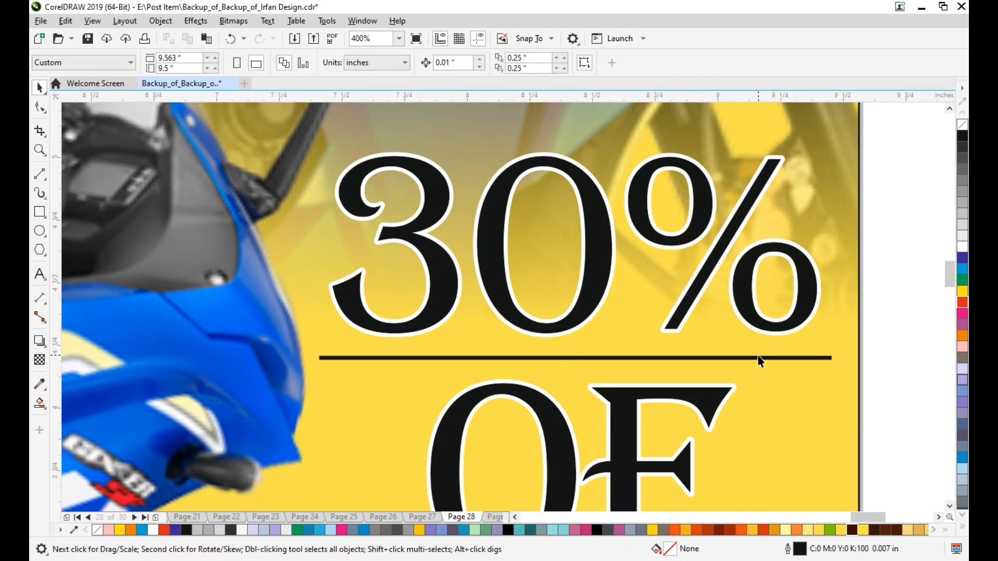
# Color the line between "30%" and "OF" white.
pyautogui.click(757, 358)
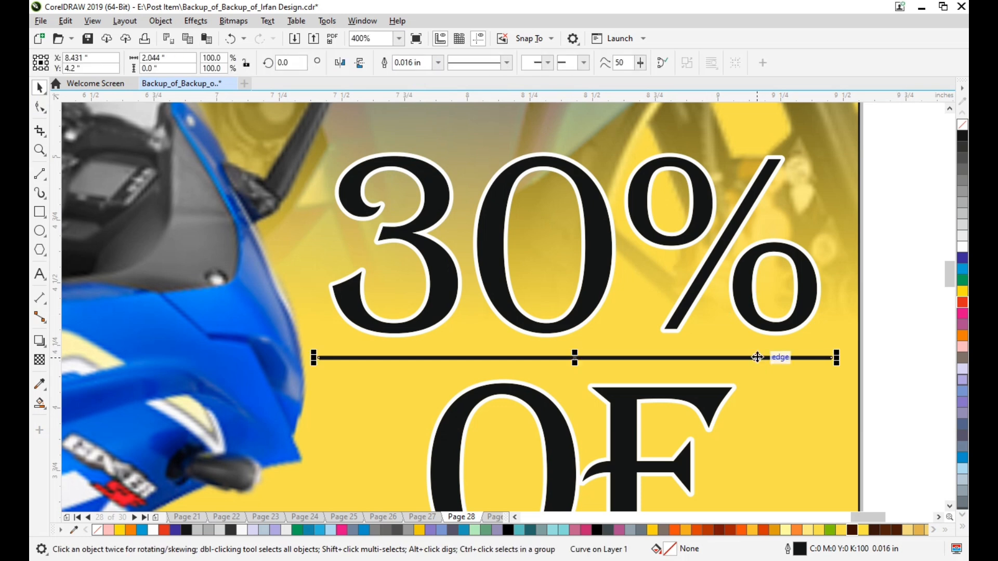
pyautogui.rightClick(962, 248)
pyautogui.click(904, 289)
pyautogui.scroll(-3, 904, 312)
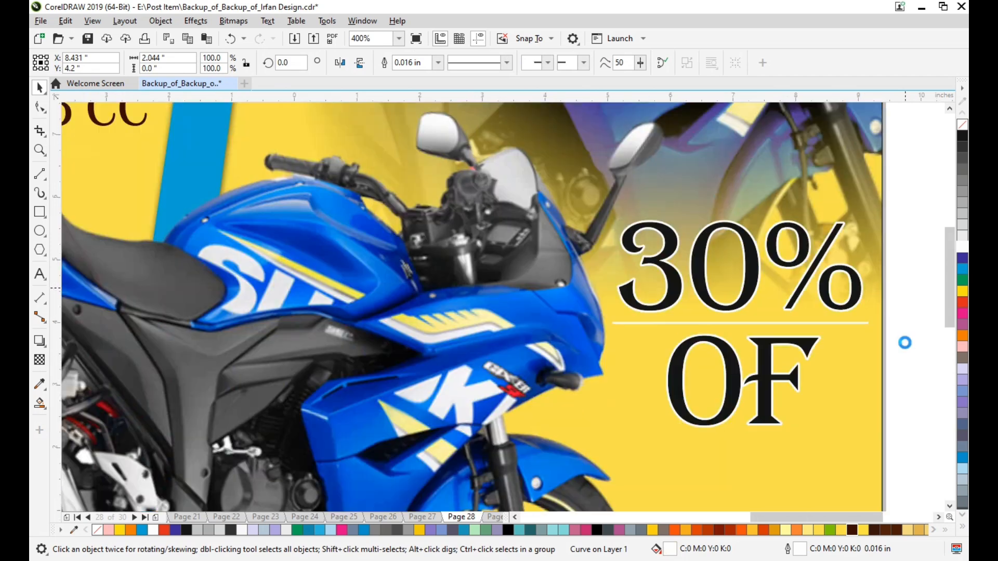
pyautogui.scroll(-1, 872, 350)
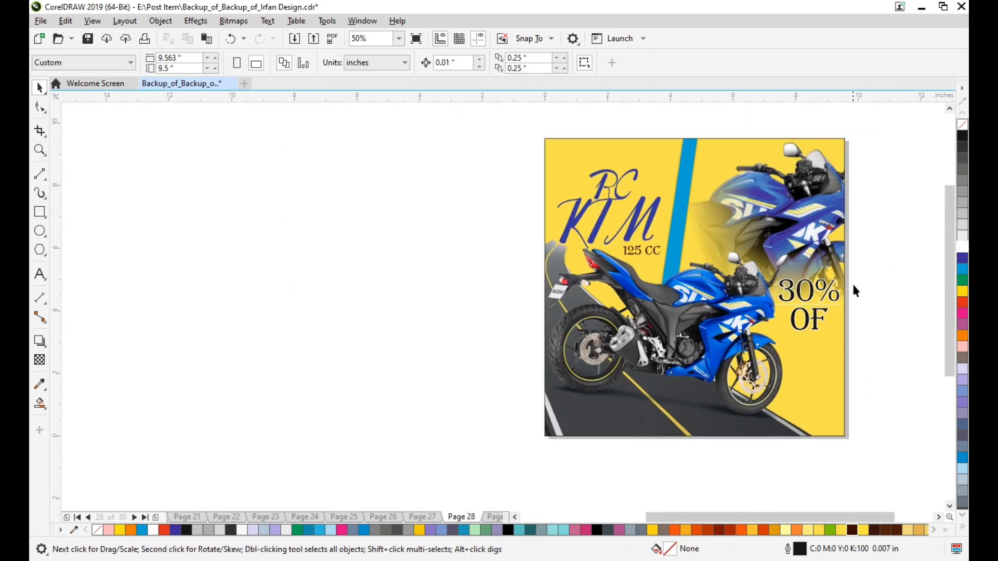
# Nudge the "30% OF" text and its divider line slightly downward together, and deselect them.
pyautogui.moveTo(783, 331); pyautogui.dragTo(763, 353)
pyautogui.press('Down')
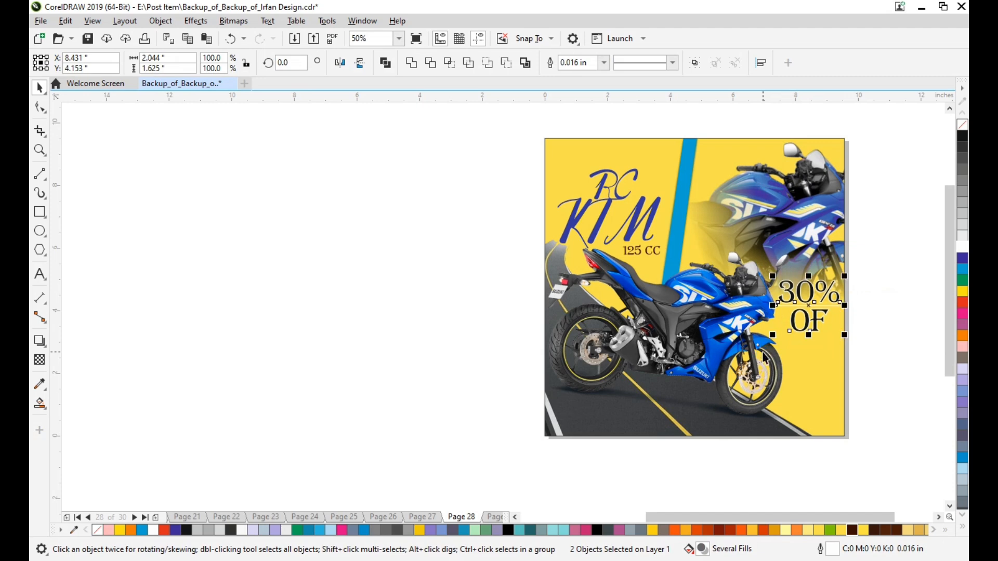
pyautogui.hotkey('alt', 'Right')
pyautogui.hotkey('alt', 'Right')
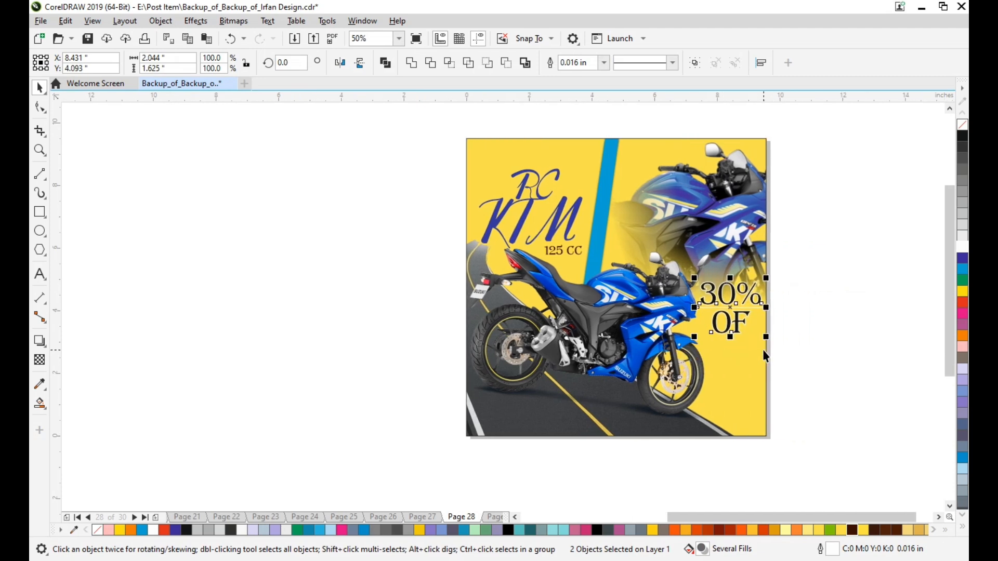
pyautogui.press('Escape')
# Add white 24 pt Arial text reading "Call Now" followed by the phone number on the road below the rear wheel.
pyautogui.scroll(1, 546, 440)
pyautogui.hotkey('alt', 'Right')
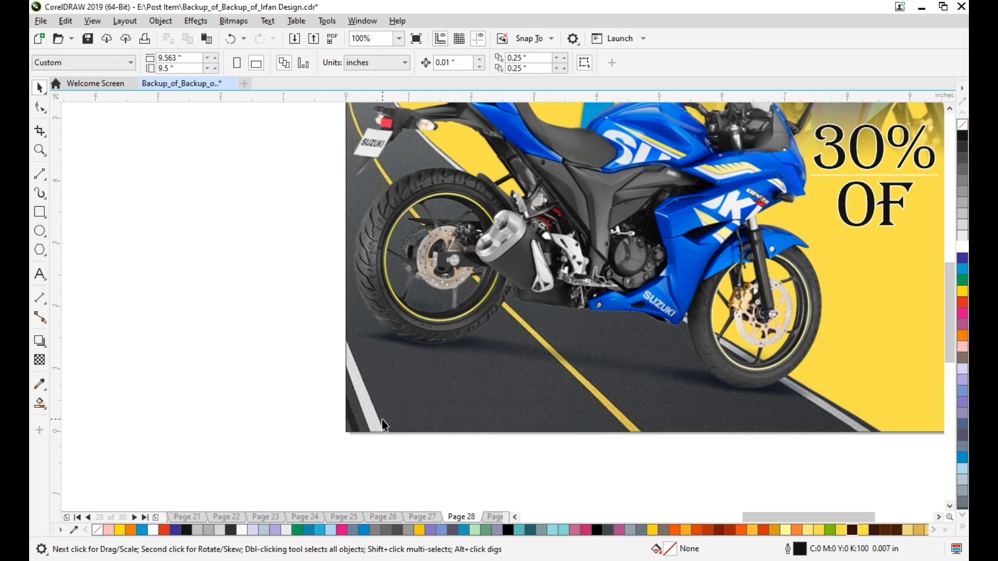
pyautogui.scroll(1, 381, 418)
pyautogui.hotkey('alt', 'Right')
pyautogui.hotkey('alt', 'Right')
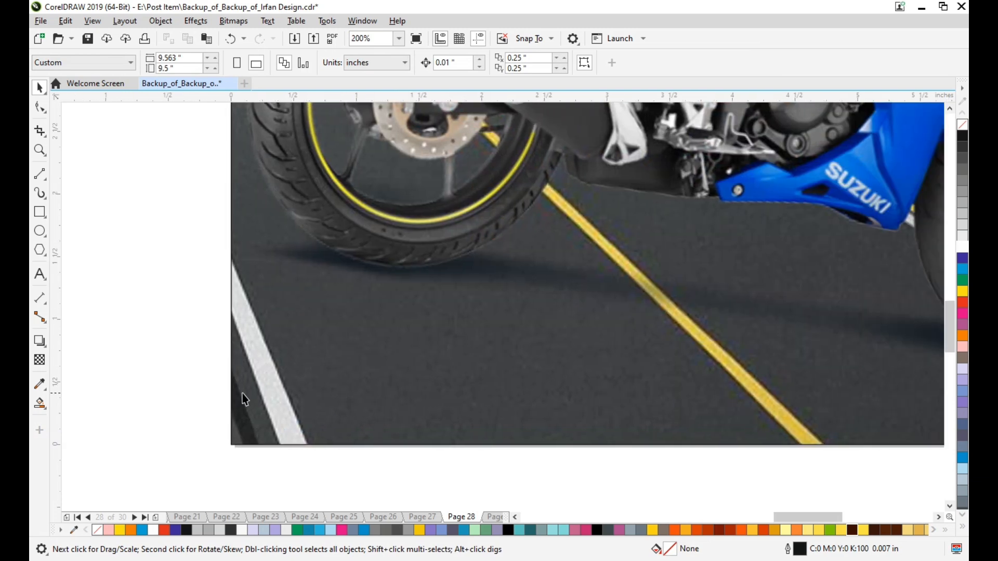
pyautogui.click(39, 274)
pyautogui.click(370, 349)
pyautogui.write('Ca')
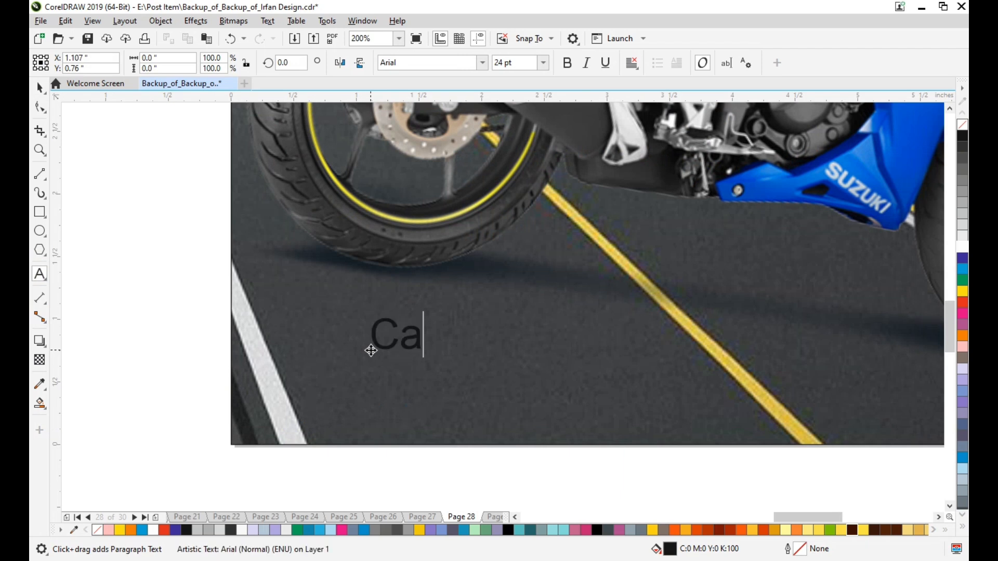
pyautogui.write('ll Now 1234567890')
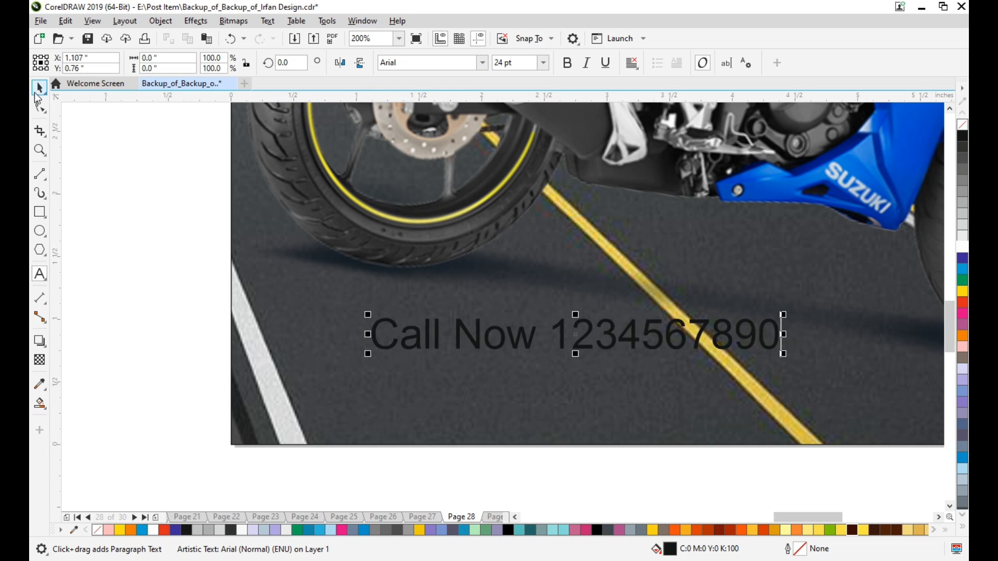
pyautogui.click(38, 92)
pyautogui.click(965, 249)
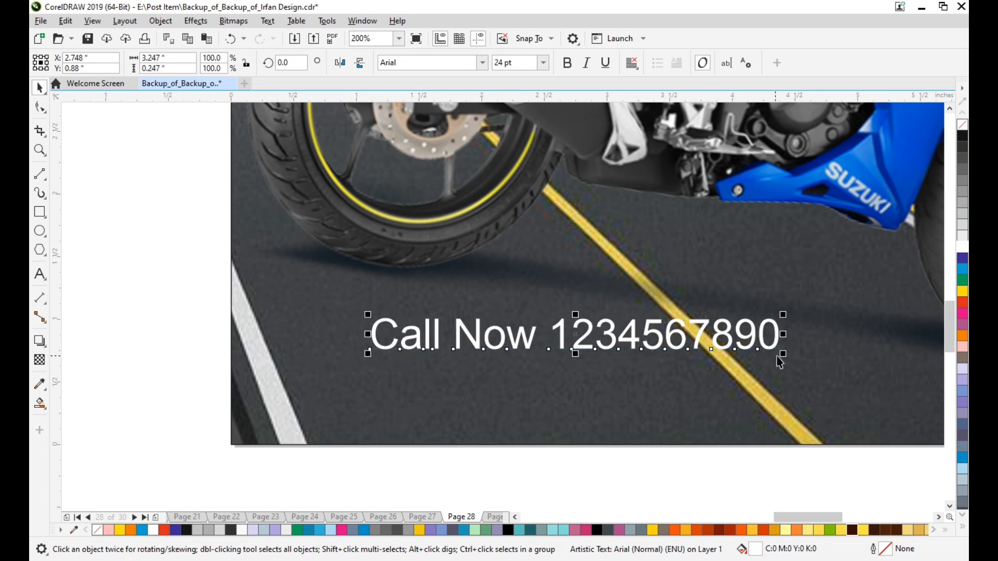
# Shrink the "Call Now" text to about 9.4 pt and move it to the road's lower edge beside the white lane line.
pyautogui.moveTo(783, 352); pyautogui.dragTo(728, 332)
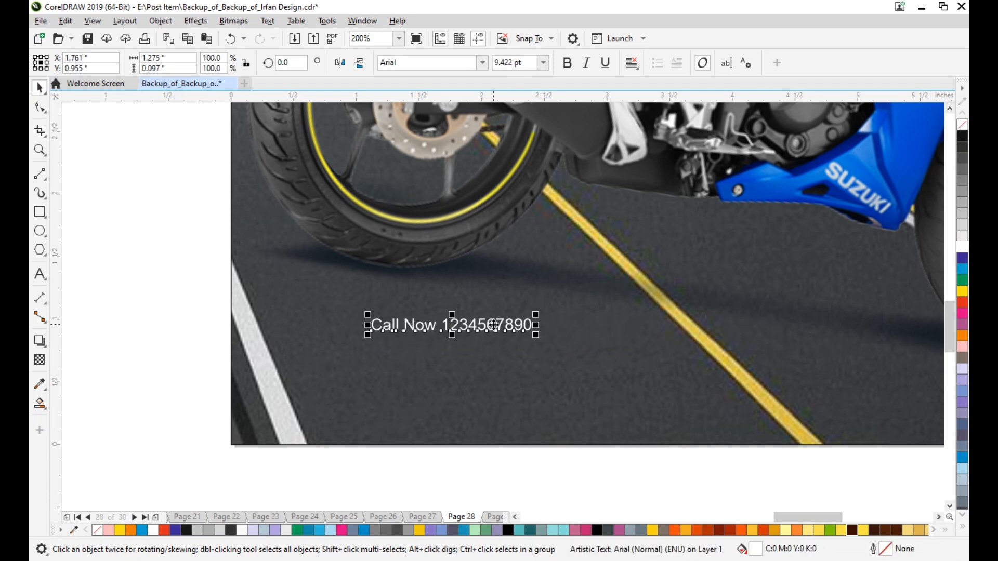
pyautogui.moveTo(487, 329); pyautogui.dragTo(423, 419)
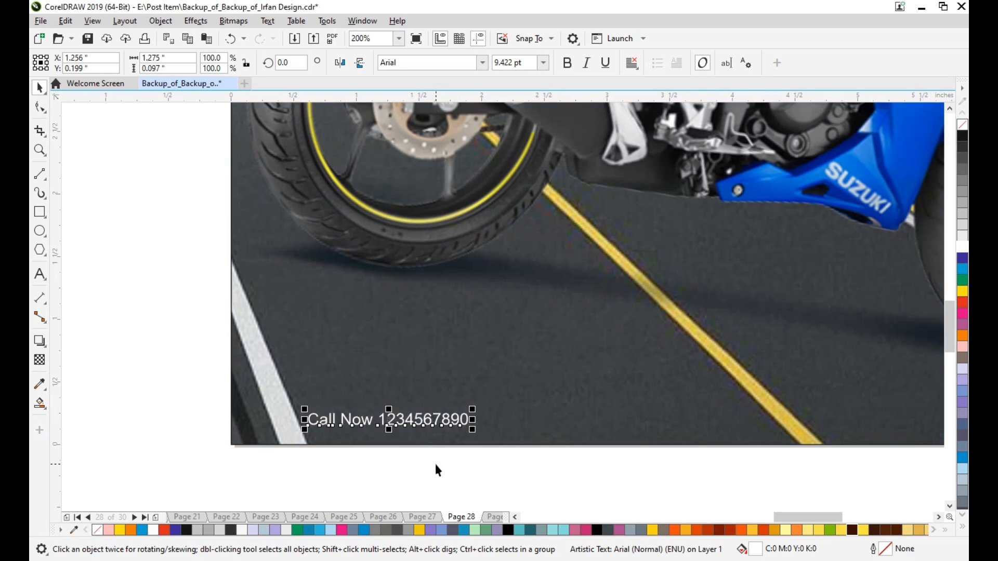
pyautogui.scroll(-1, 435, 464)
pyautogui.scroll(-1, 530, 476)
pyautogui.hscroll(1, 528, 482)
pyautogui.click(421, 484)
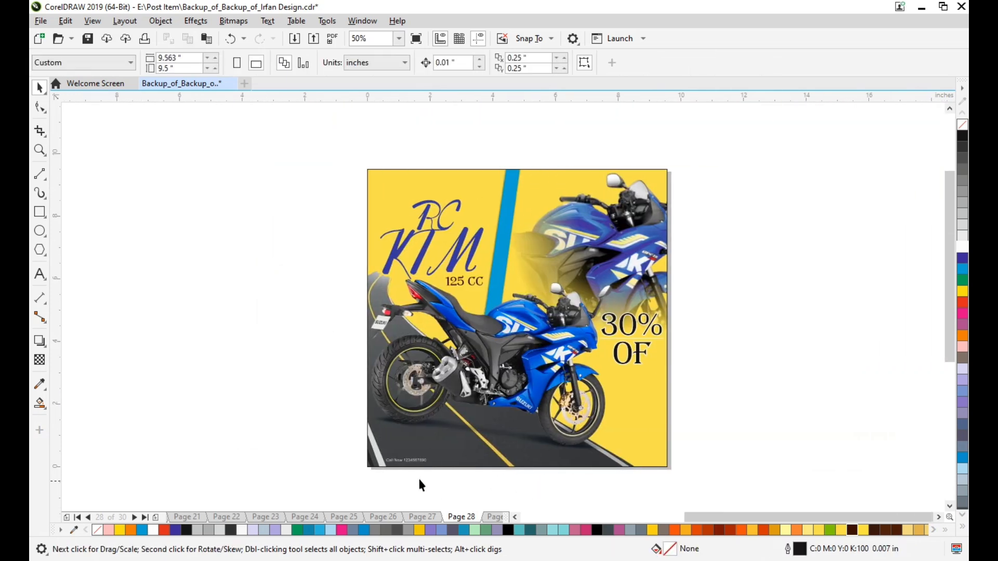
pyautogui.scroll(2, 434, 474)
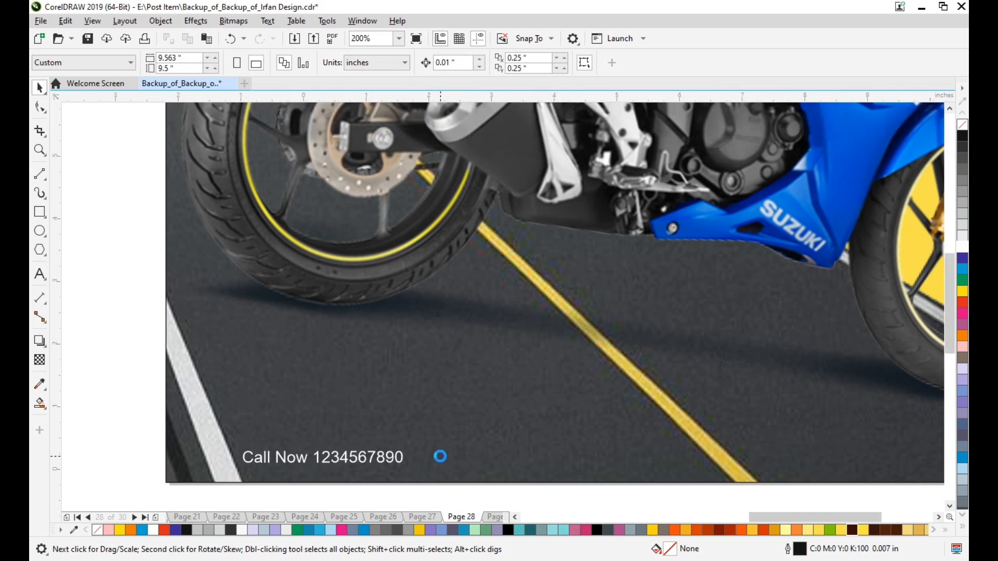
pyautogui.scroll(-1, 439, 457)
# Import the "5 YEAR WARRANTY" badge and the Suzuki logo from Downloads, and move the logo away from the badge.
pyautogui.hotkey('ctrl', 'i')
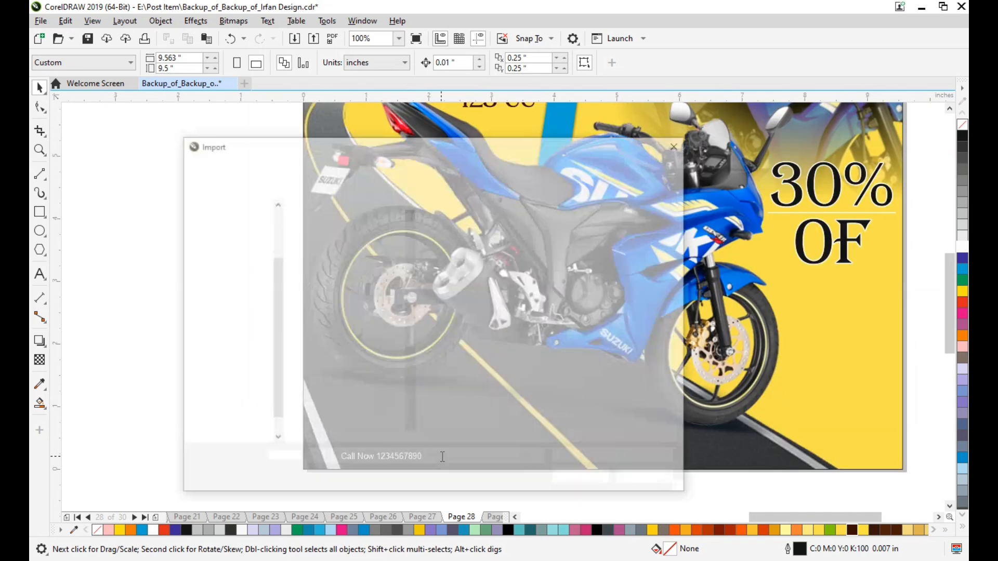
pyautogui.scroll(-1, 351, 284)
pyautogui.scroll(1, 351, 285)
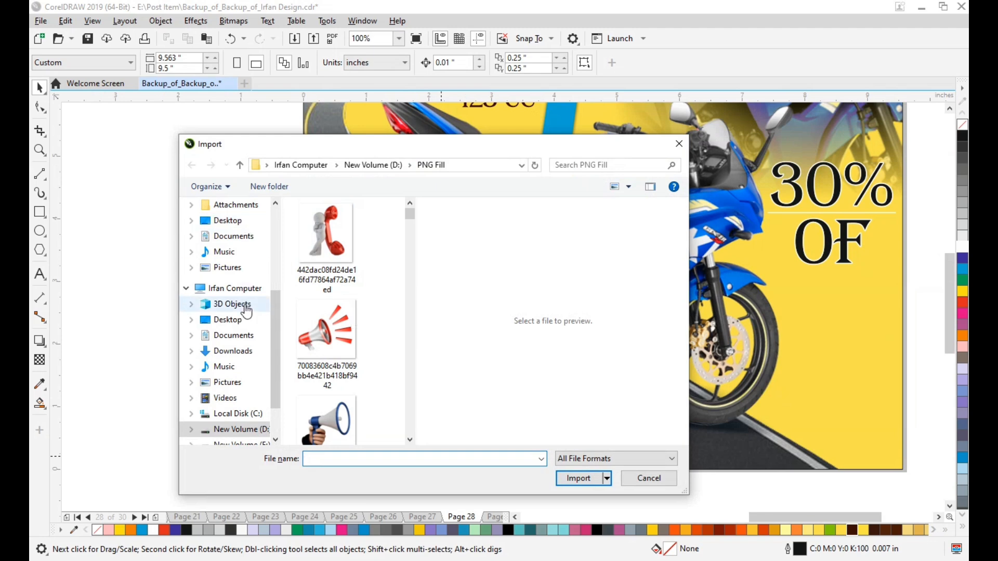
pyautogui.click(232, 351)
pyautogui.click(326, 279)
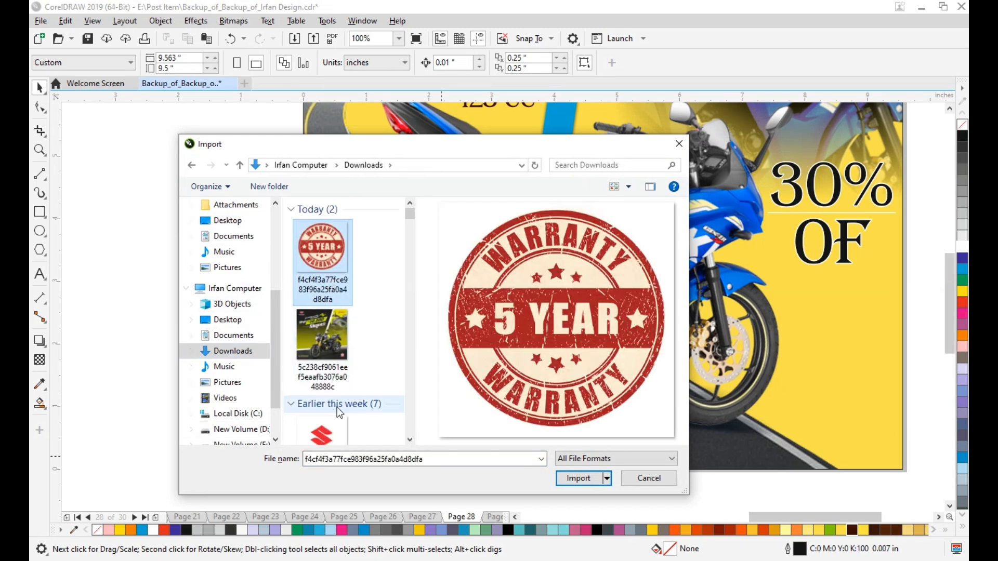
pyautogui.keyDown('ctrl'); pyautogui.click(322, 433); pyautogui.keyUp('ctrl')
pyautogui.click(567, 481)
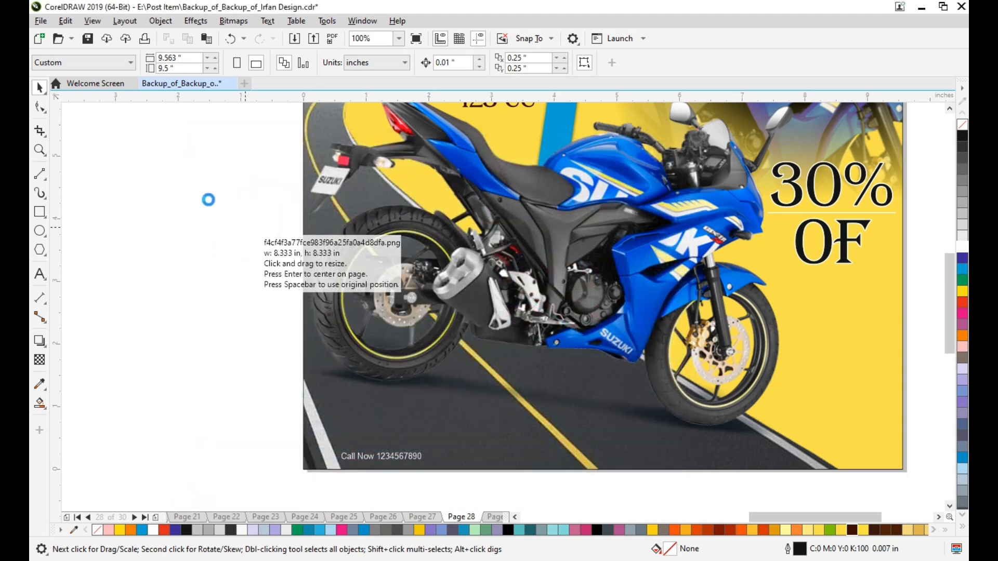
pyautogui.click(215, 201)
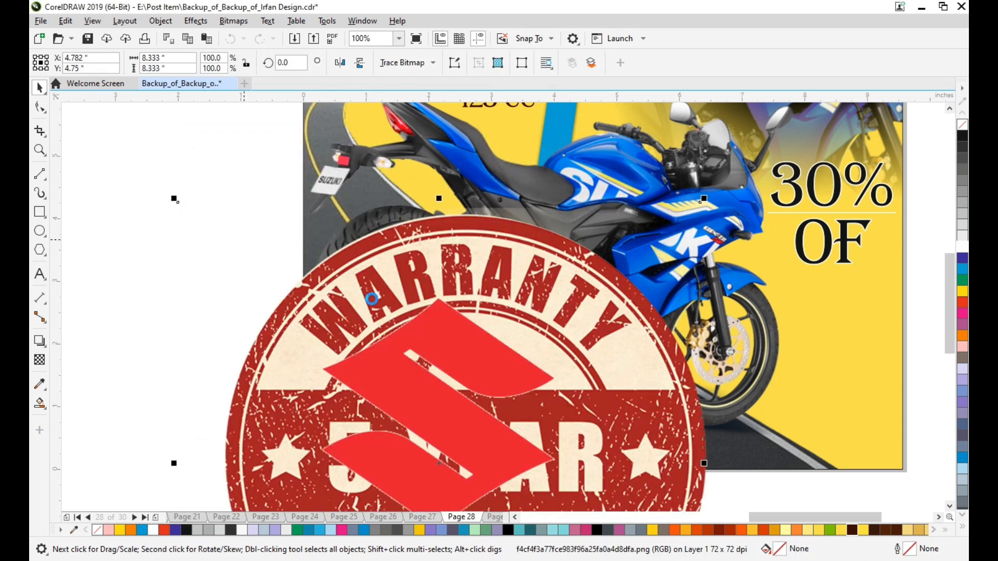
pyautogui.scroll(-1, 371, 299)
pyautogui.moveTo(393, 352); pyautogui.dragTo(219, 247)
# Scale the "5 YEAR WARRANTY" badge down to about 1.32 in wide and place it in the post's bottom-right yellow corner.
pyautogui.click(490, 343)
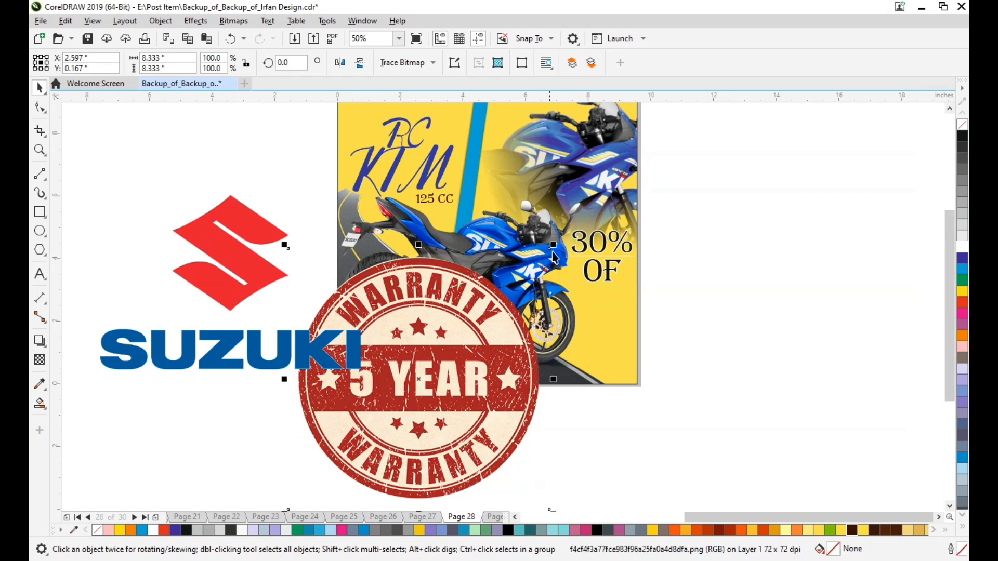
pyautogui.moveTo(554, 244); pyautogui.dragTo(473, 325)
pyautogui.moveTo(450, 363); pyautogui.dragTo(515, 335)
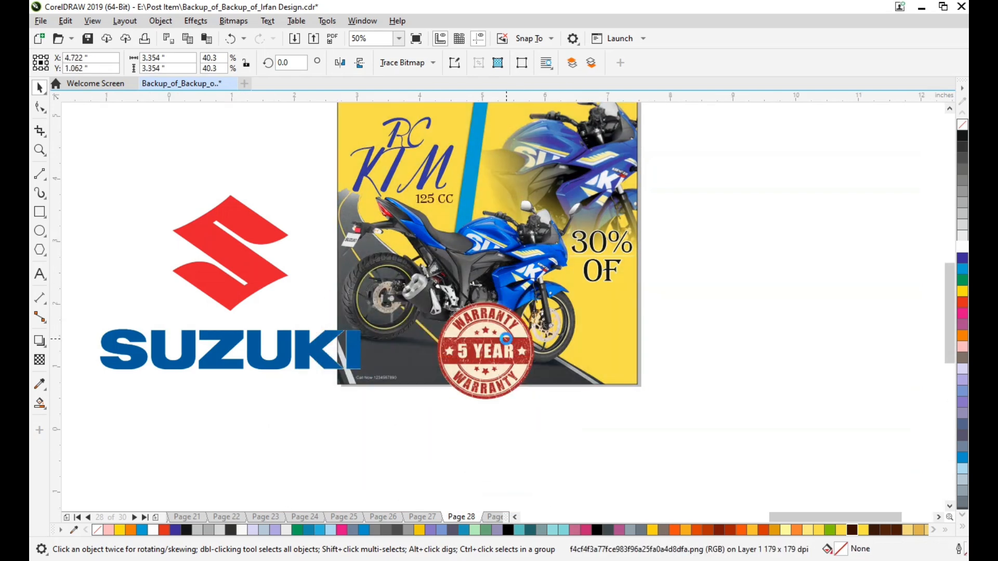
pyautogui.scroll(1, 516, 335)
pyautogui.moveTo(572, 255); pyautogui.dragTo(514, 320)
pyautogui.moveTo(474, 355); pyautogui.dragTo(721, 374)
pyautogui.scroll(2, 741, 382)
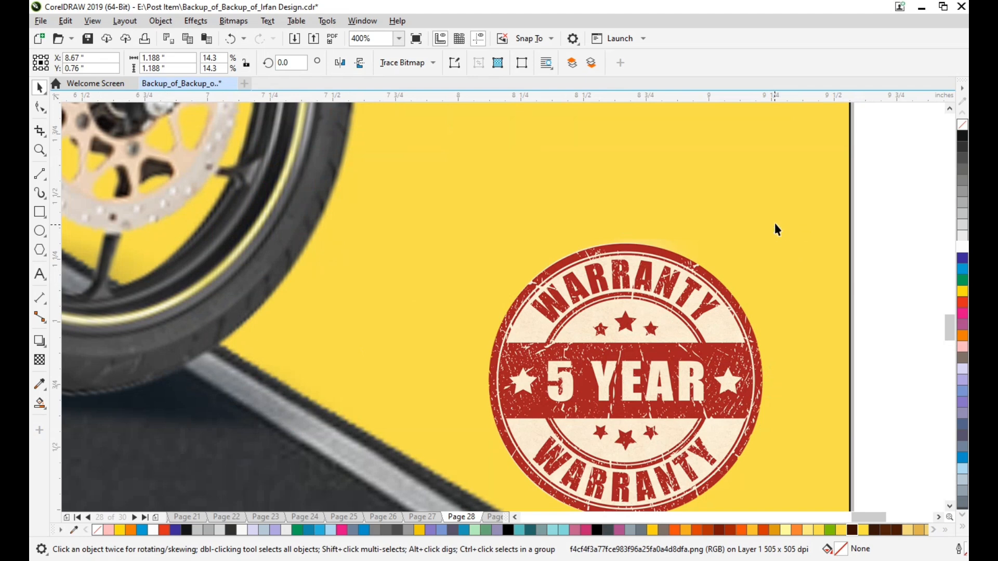
pyautogui.moveTo(777, 227); pyautogui.dragTo(790, 204)
pyautogui.scroll(-3, 790, 208)
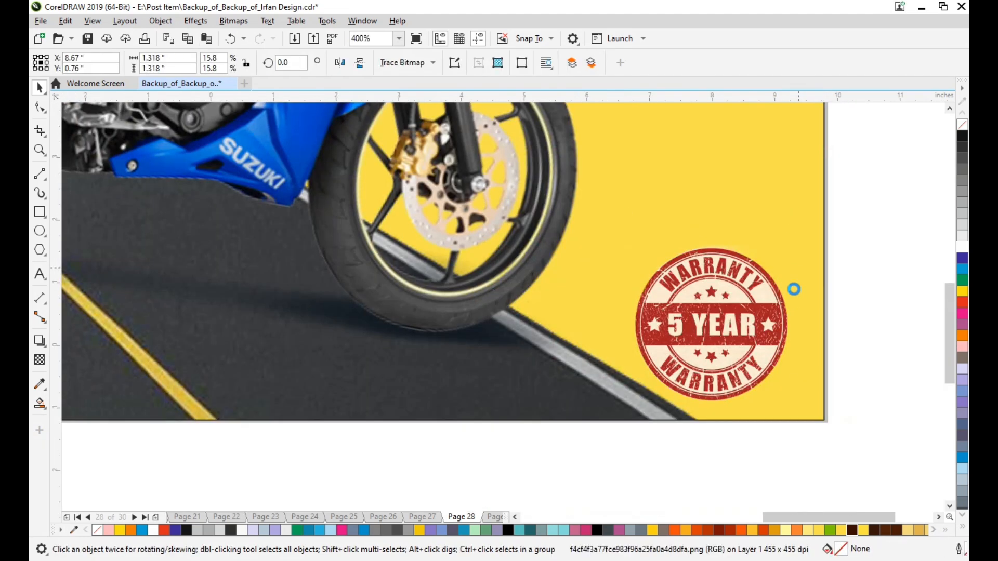
# Shrink the Suzuki logo to about 2.77 in wide and move it onto the post over the cyan strip.
pyautogui.scroll(2, 156, 372)
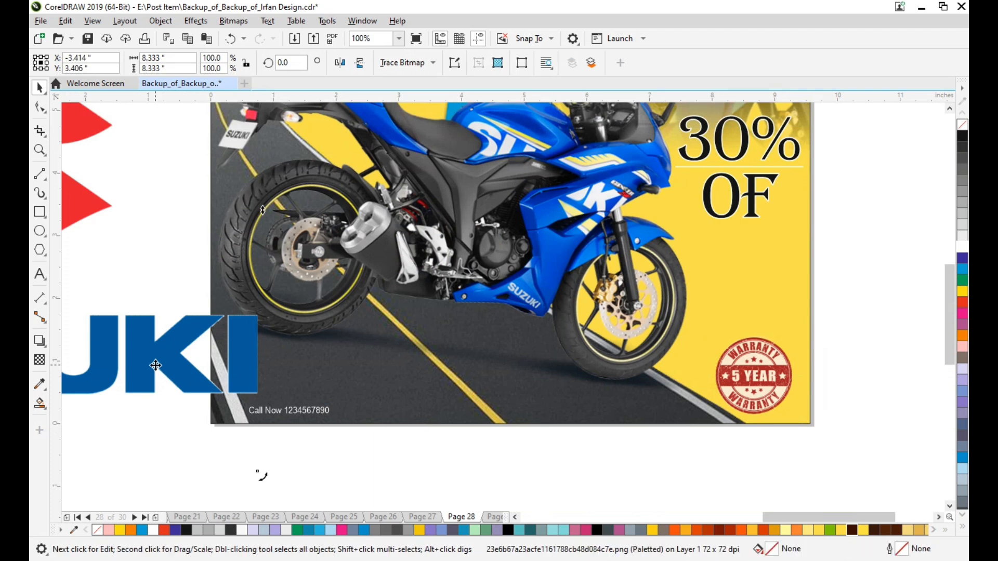
pyautogui.scroll(-1, 156, 365)
pyautogui.moveTo(211, 149); pyautogui.dragTo(161, 236)
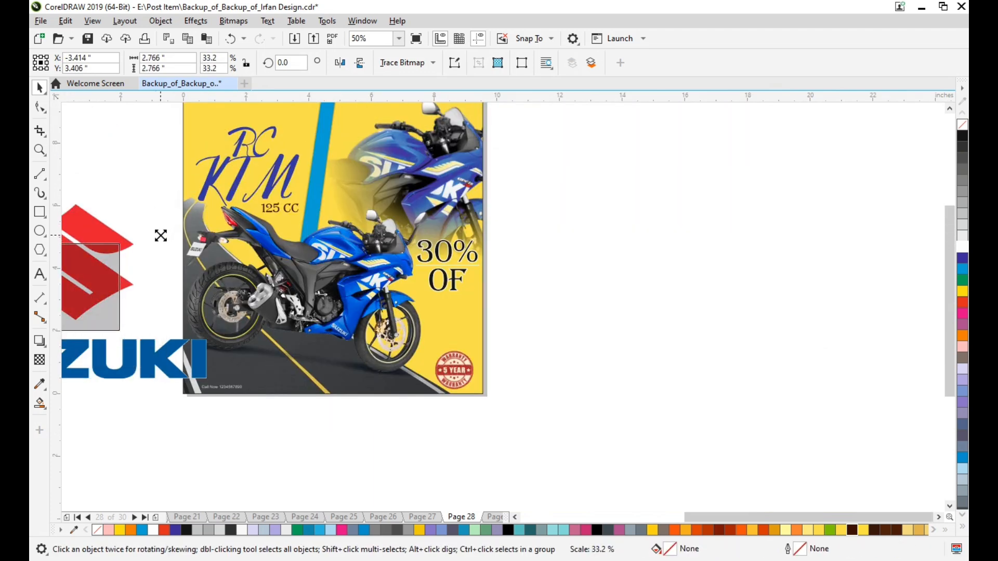
pyautogui.moveTo(85, 273); pyautogui.dragTo(336, 151)
pyautogui.scroll(3, 337, 151)
pyautogui.scroll(1, 315, 248)
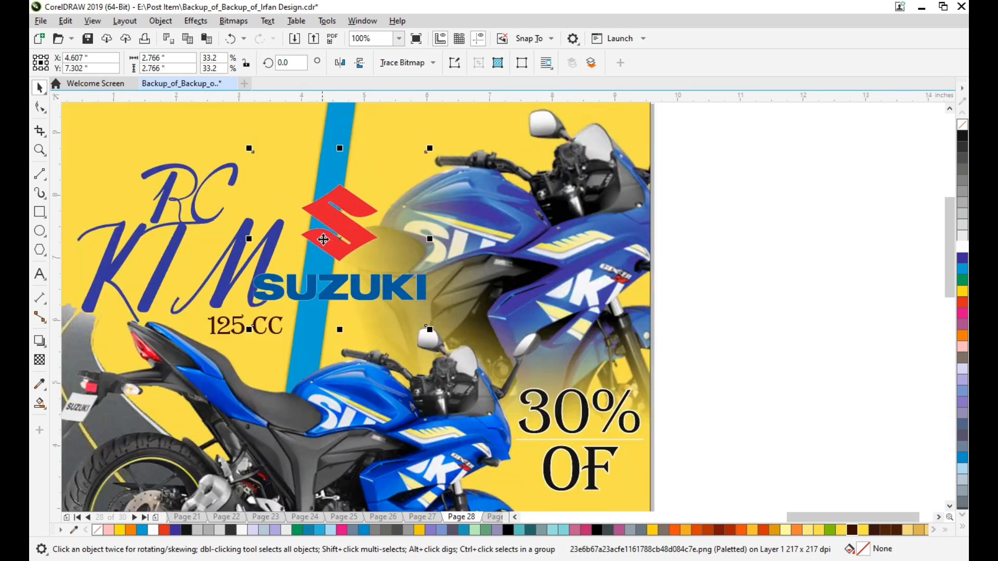
# Reduce the Suzuki logo to about 1.07 in wide and place it just right of the cyan strip near the post's top edge.
pyautogui.scroll(3, 329, 237)
pyautogui.moveTo(428, 227); pyautogui.dragTo(386, 200)
pyautogui.scroll(1, 386, 200)
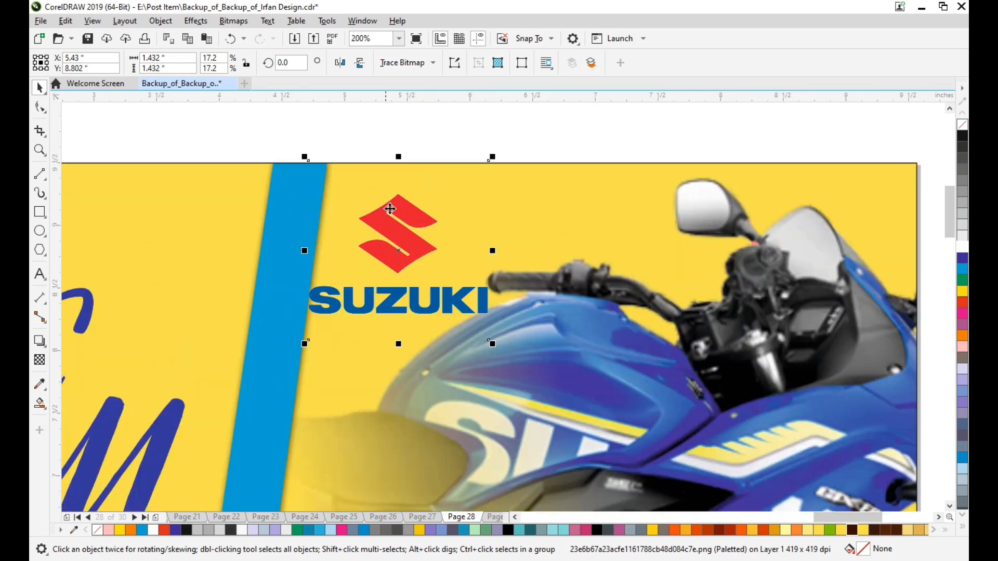
pyautogui.scroll(-1, 403, 261)
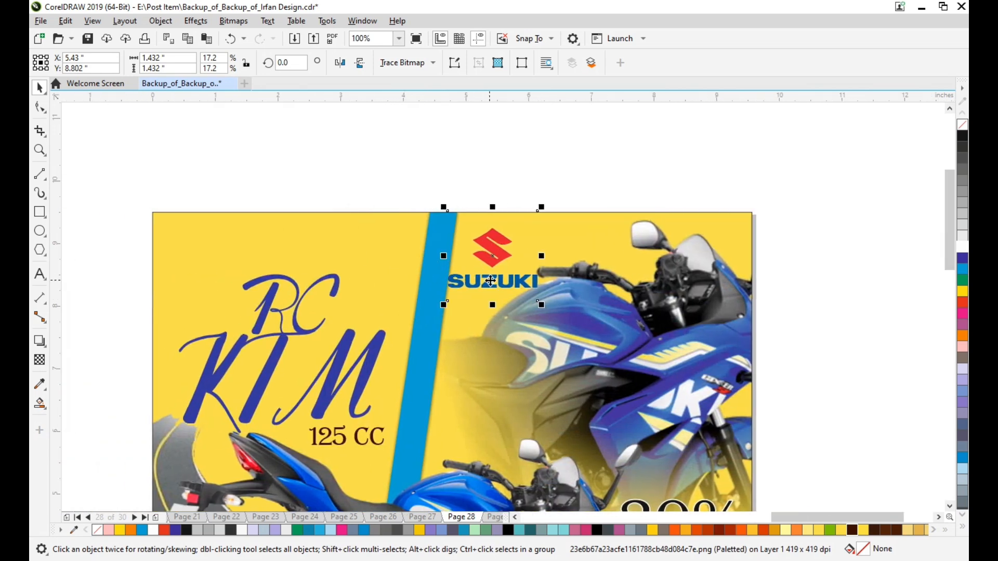
pyautogui.scroll(1, 528, 248)
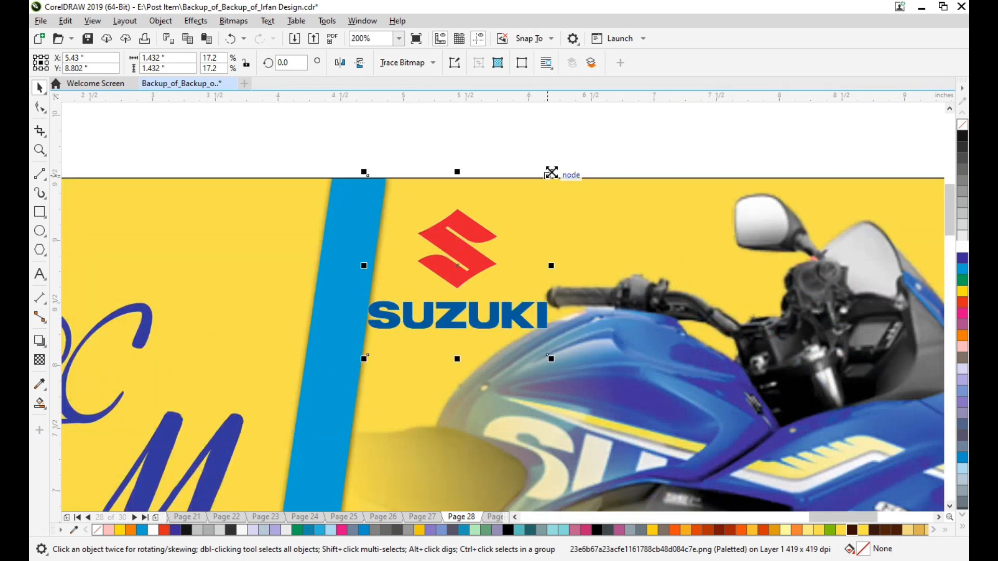
pyautogui.moveTo(550, 172); pyautogui.dragTo(525, 192)
pyautogui.moveTo(464, 250); pyautogui.dragTo(474, 245)
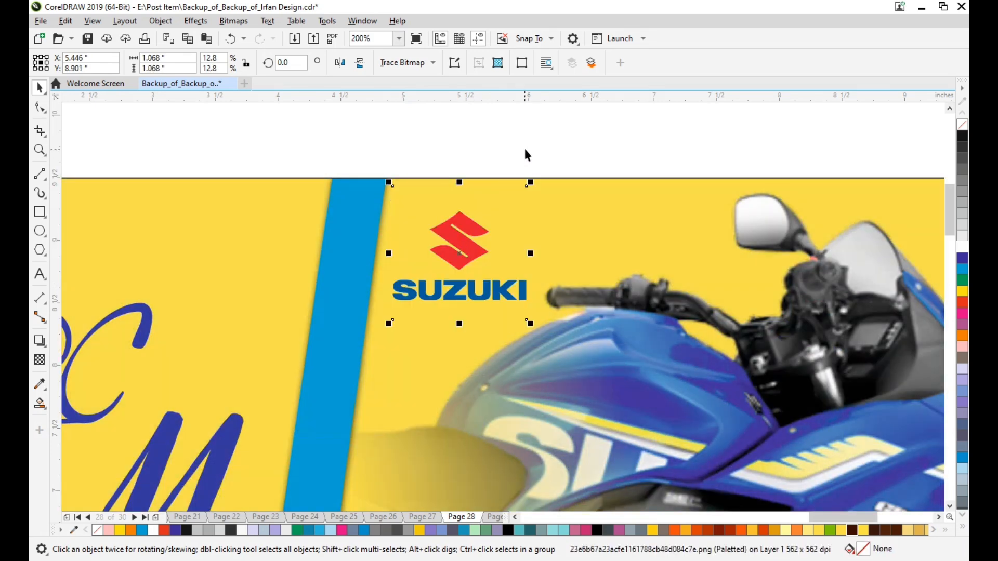
pyautogui.click(523, 146)
pyautogui.scroll(-1, 490, 239)
pyautogui.hscroll(-1, 490, 239)
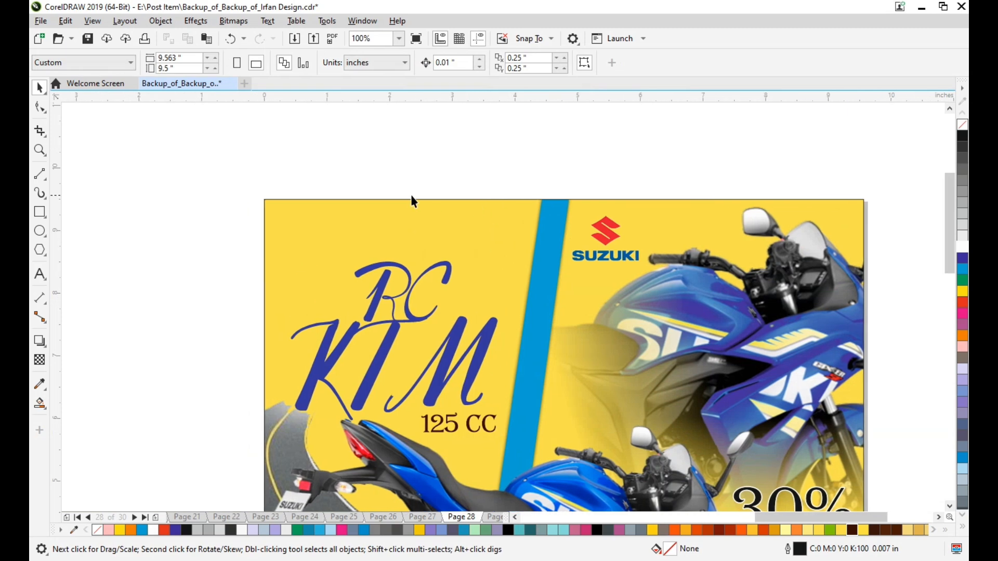
pyautogui.hotkey('ctrl', 'i')
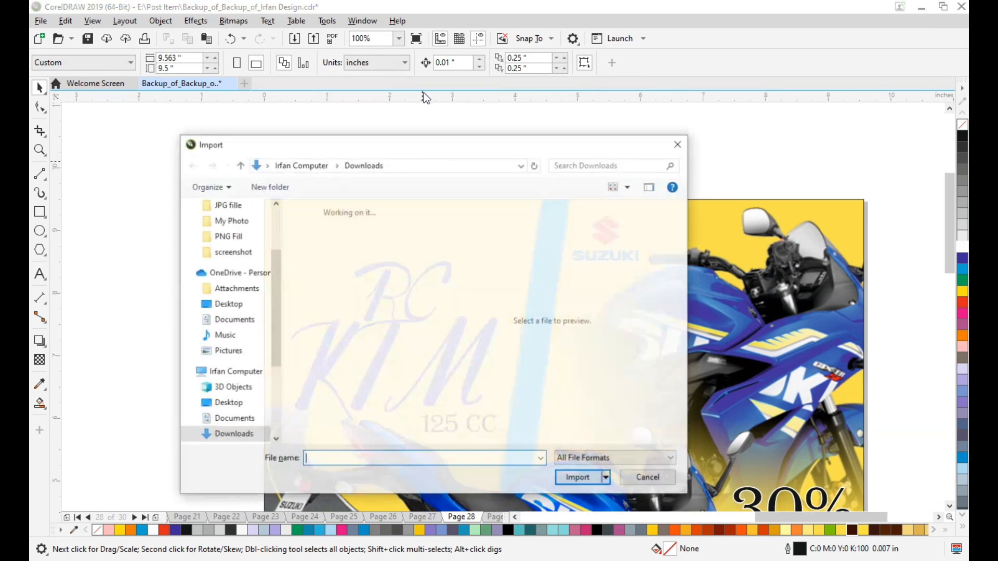
pyautogui.click(236, 429)
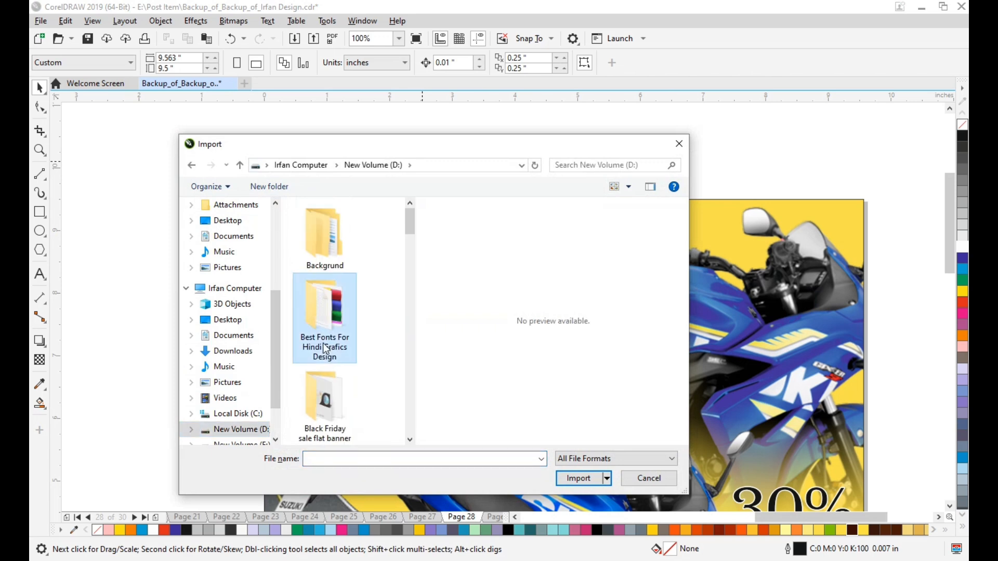
pyautogui.scroll(-6, 337, 320)
pyautogui.click(685, 145)
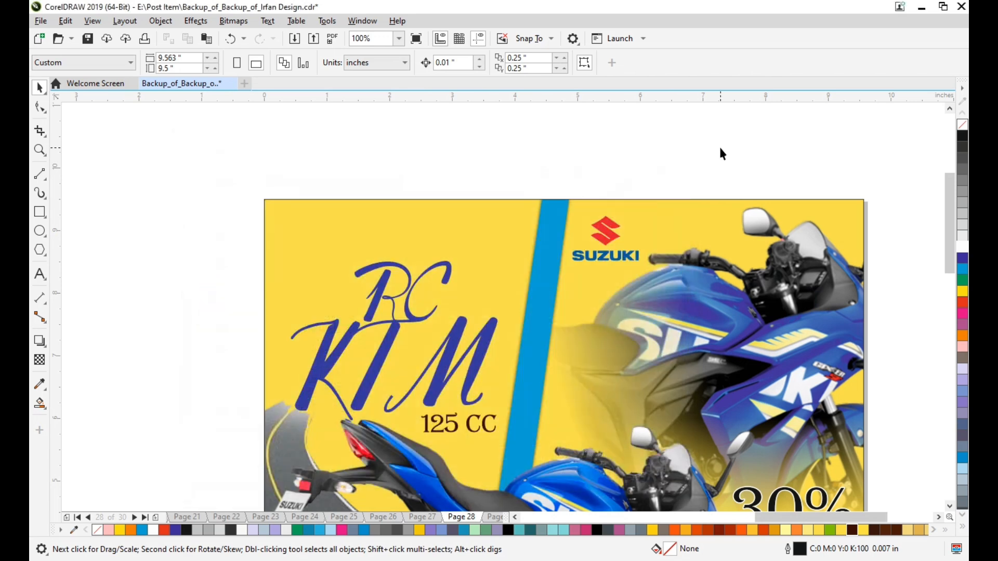
# Copy the blue initials logo from the design on page 26 and paste it onto page 28.
pyautogui.press('pageup')
pyautogui.scroll(-2, 531, 322)
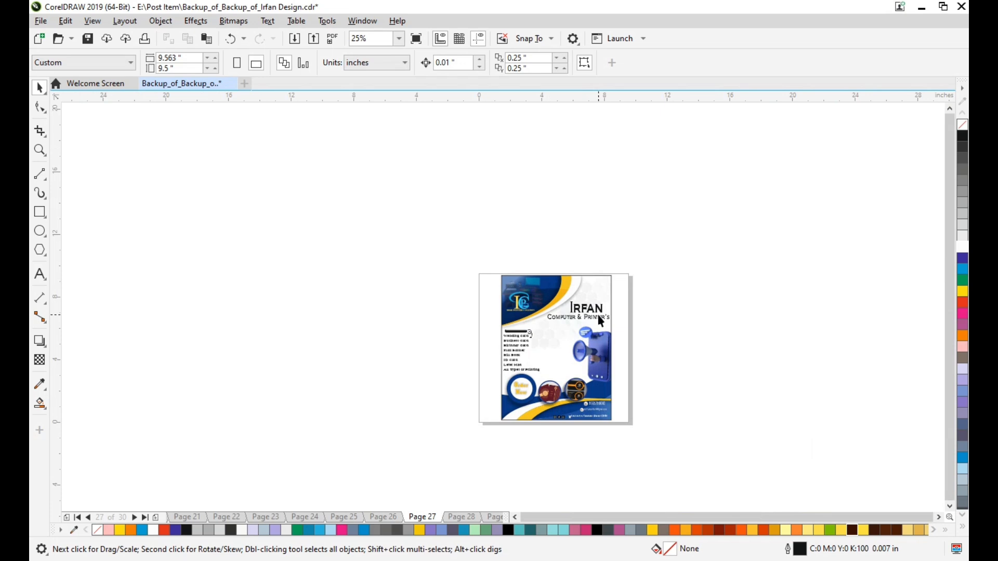
pyautogui.press('pageup')
pyautogui.click(600, 289)
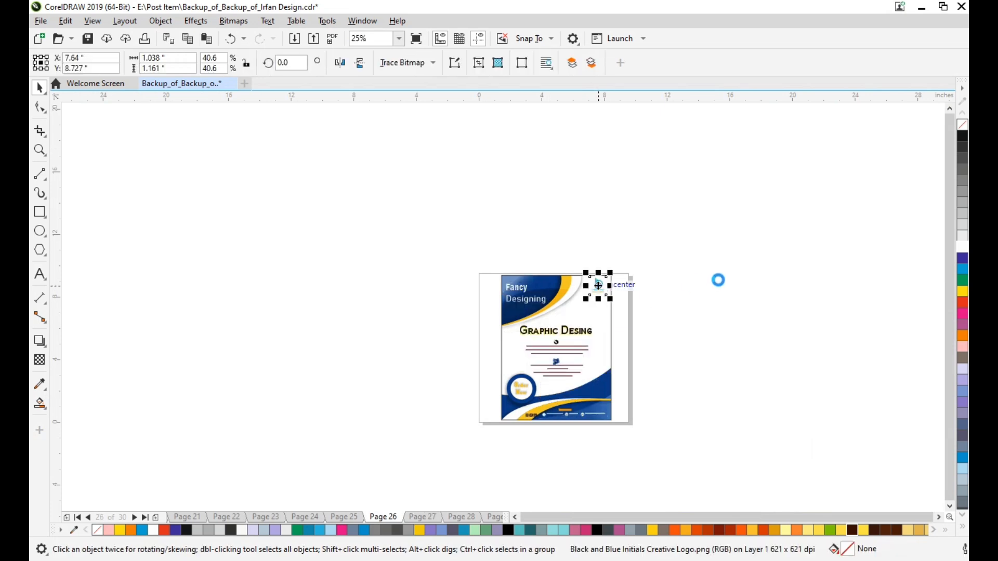
pyautogui.press('pagedown')
pyautogui.press('pagedown')
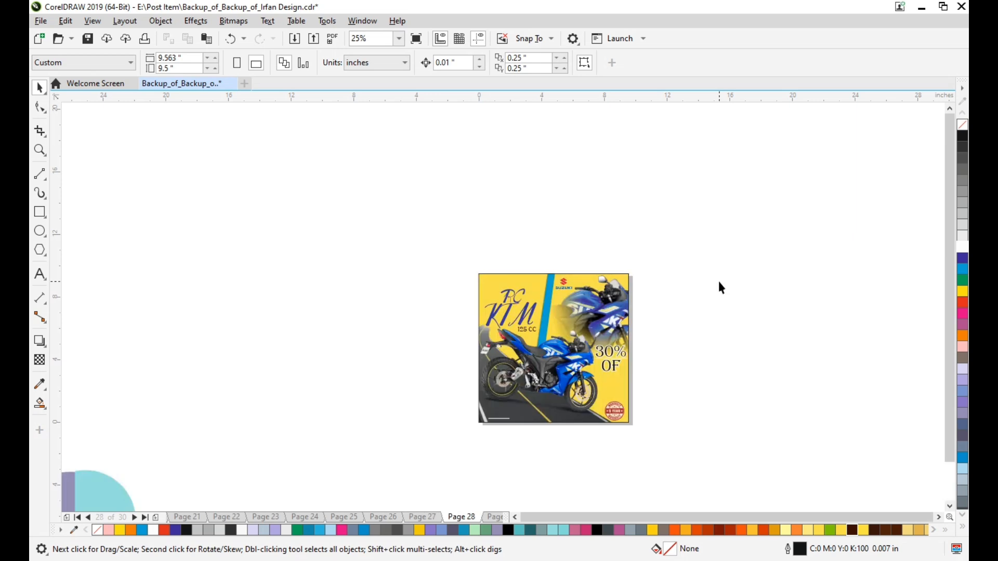
pyautogui.hotkey('ctrl', 'v')
# Move the pasted initials logo into the post's top-left corner and scale it down to about 0.93 in wide.
pyautogui.scroll(4, 622, 287)
pyautogui.moveTo(528, 293); pyautogui.dragTo(131, 295)
pyautogui.scroll(2, 312, 309)
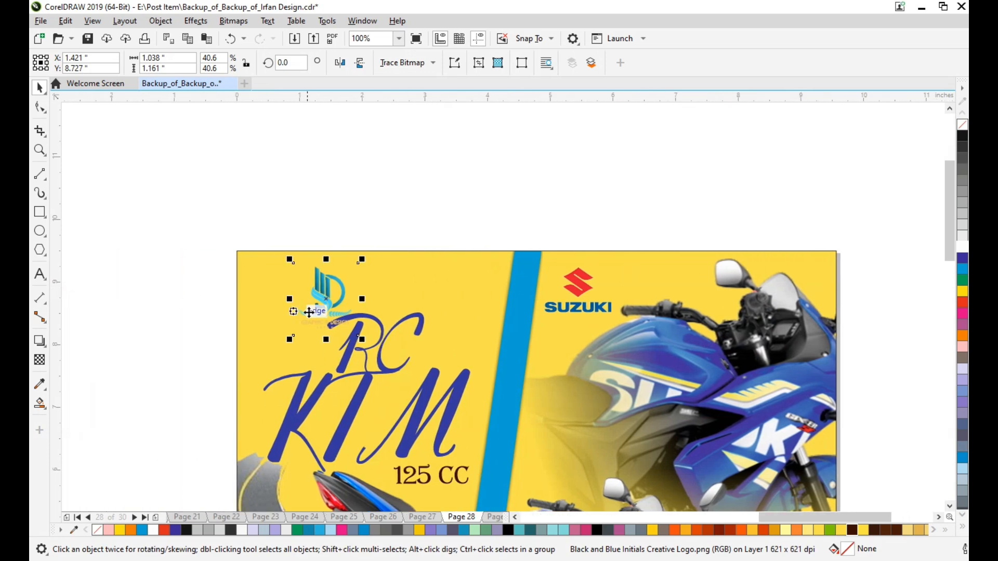
pyautogui.moveTo(323, 294); pyautogui.dragTo(223, 279)
pyautogui.scroll(2, 151, 211)
pyautogui.moveTo(447, 472); pyautogui.dragTo(435, 450)
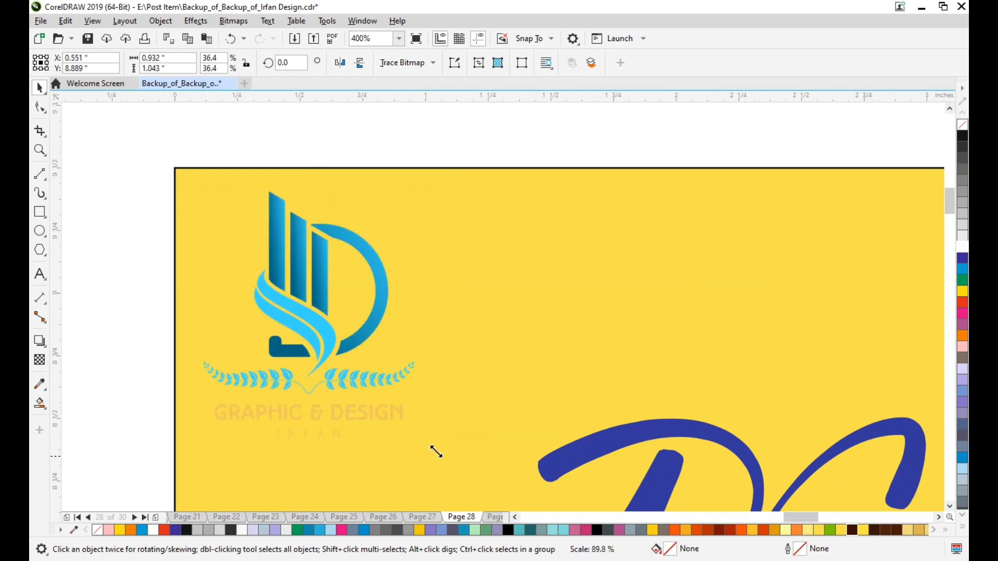
pyautogui.moveTo(319, 308); pyautogui.dragTo(302, 291)
pyautogui.click(423, 327)
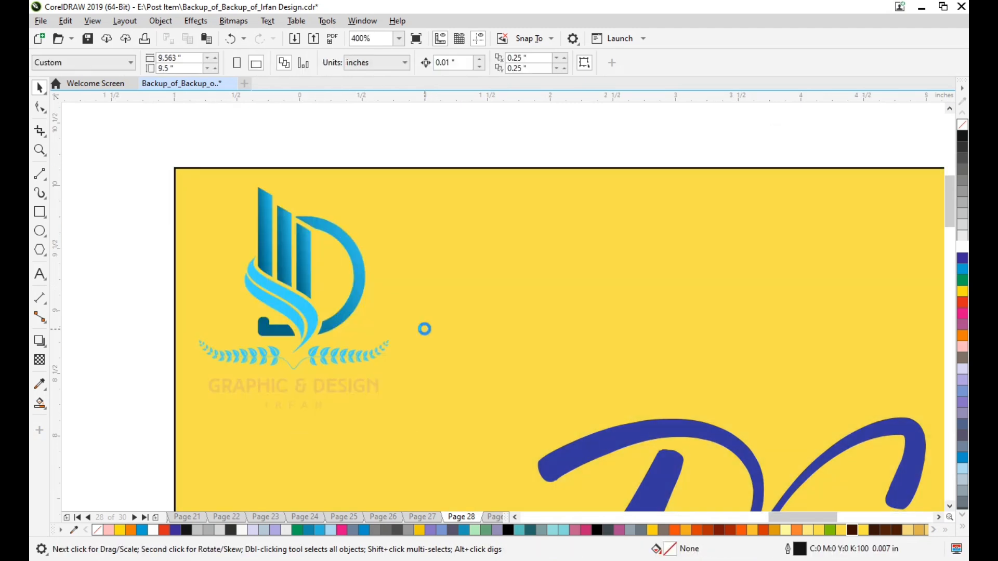
# Examine the whole motorcycle post, fit it in the view and show it in a full-screen preview.
pyautogui.scroll(-4, 626, 336)
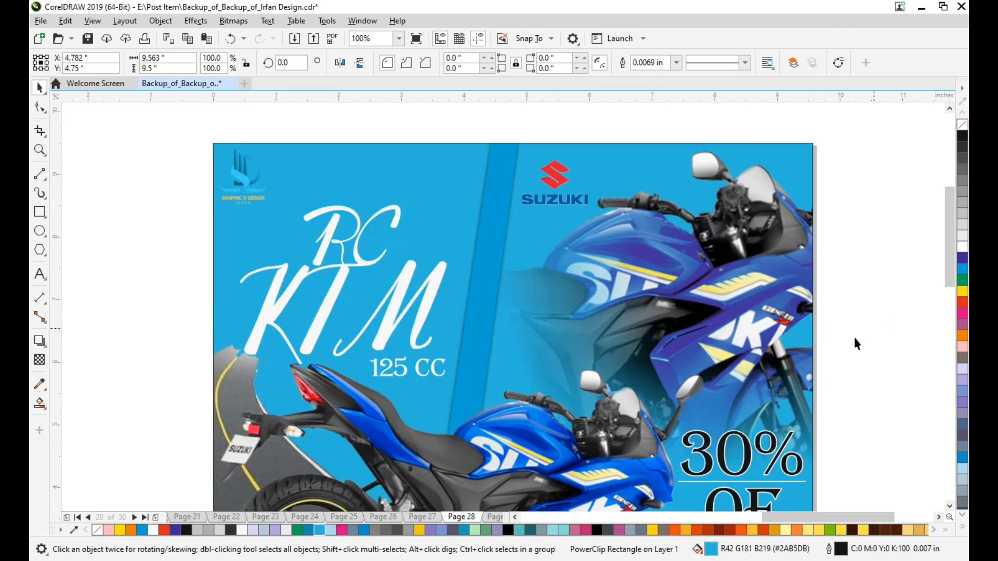
pyautogui.click(853, 338)
pyautogui.hscroll(2, 756, 355)
pyautogui.hscroll(-1, 746, 357)
pyautogui.scroll(-1, 722, 359)
pyautogui.scroll(-1, 772, 362)
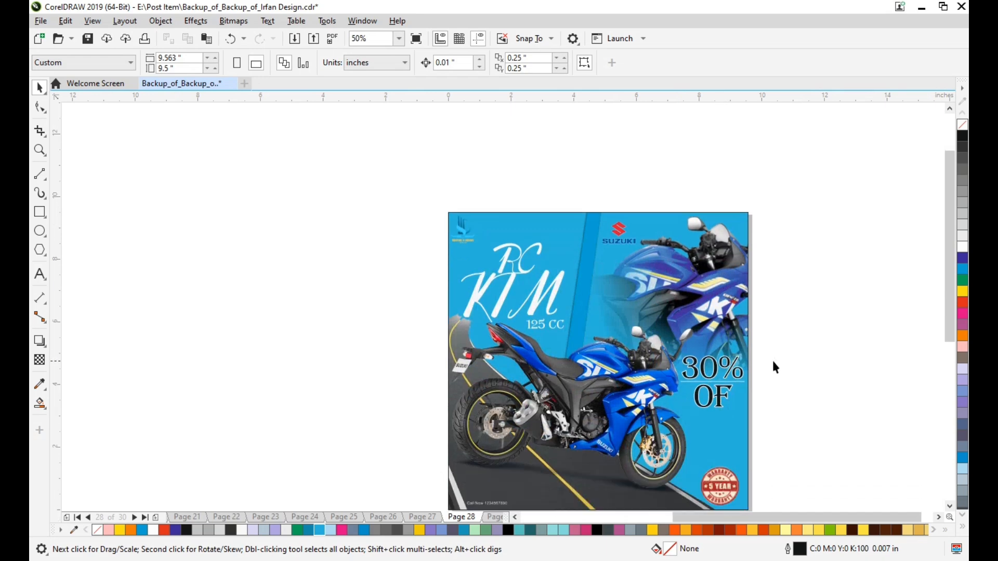
pyautogui.hscroll(1, 773, 365)
pyautogui.scroll(-2, 772, 365)
pyautogui.scroll(1, 764, 369)
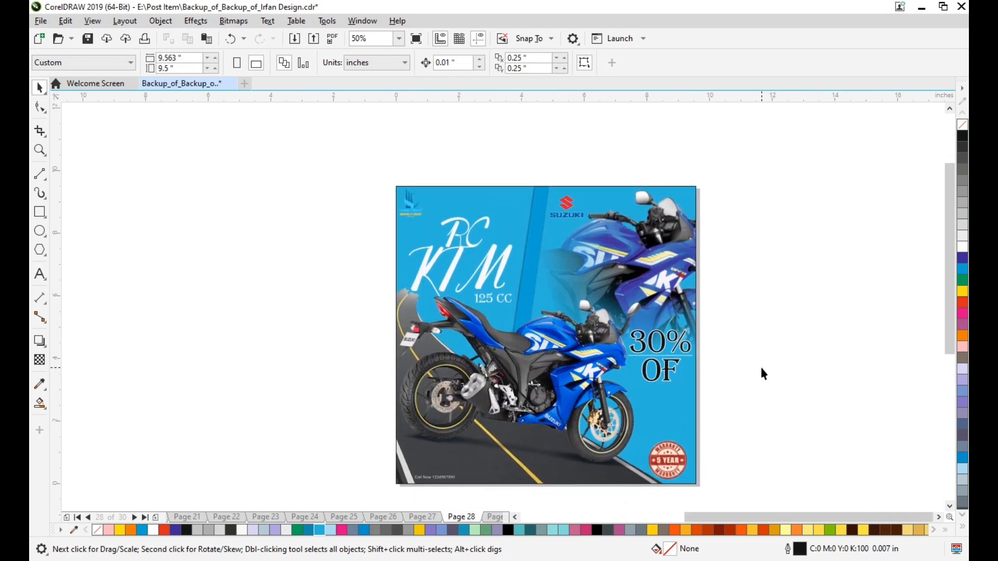
pyautogui.scroll(1, 760, 365)
pyautogui.press('F4')
pyautogui.press('F9')
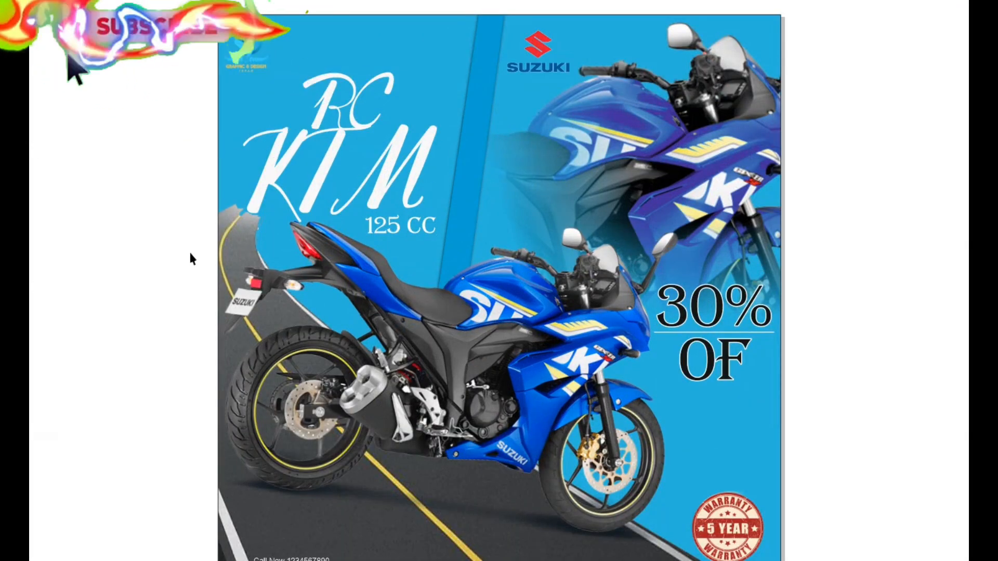